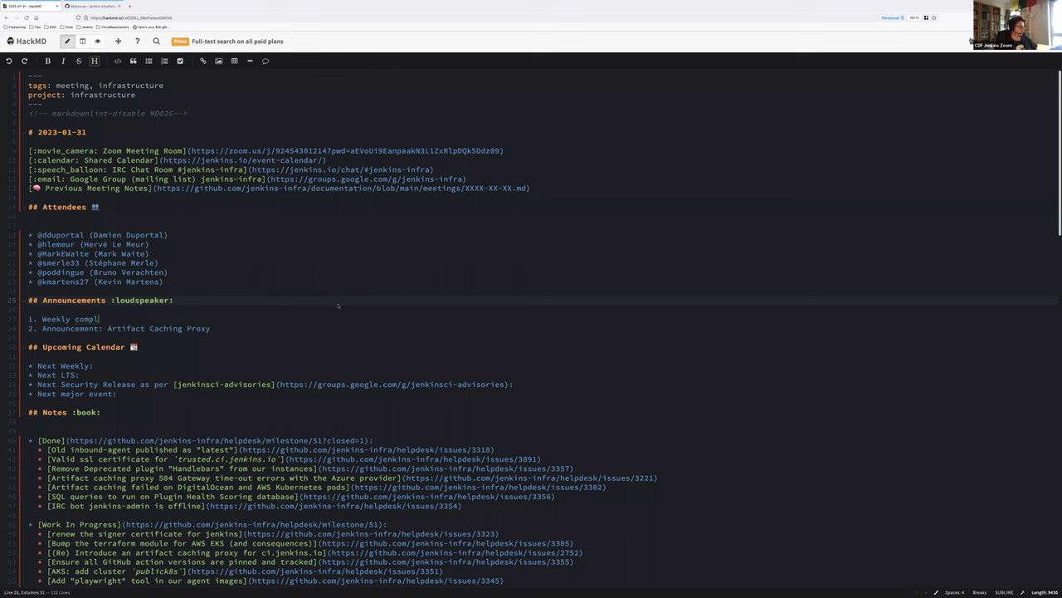
Complete the first announcement so it reads "Weekly in progress, checklist in progress".
{"action": "type", "text": "eted, checklist i"}
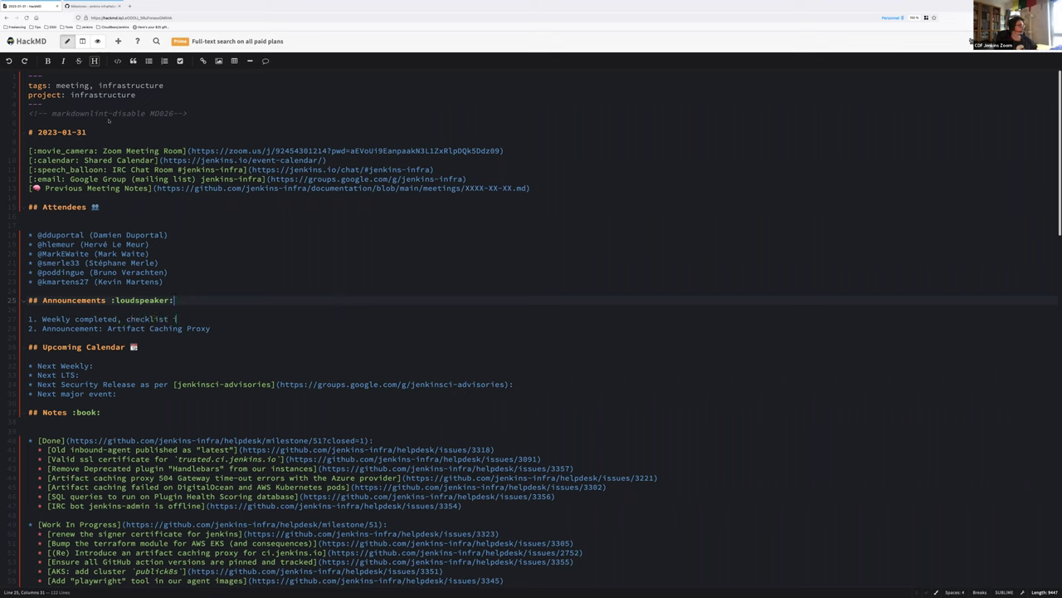
{"action": "type", "text": "n progress"}
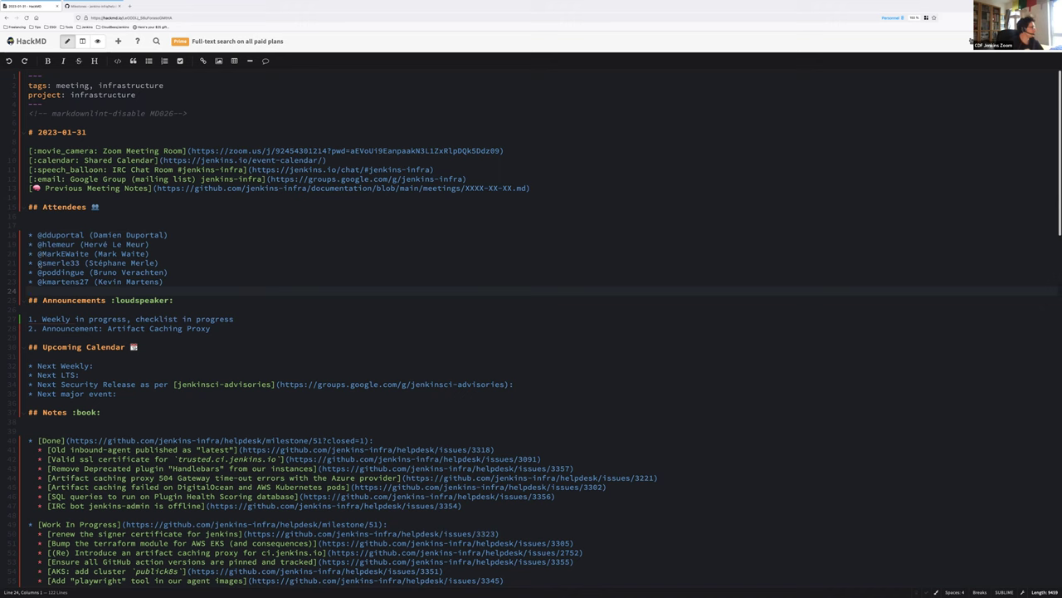
{"action": "left_click", "coordinate": [38, 264]}
{"action": "key", "text": "ctrl+z"}
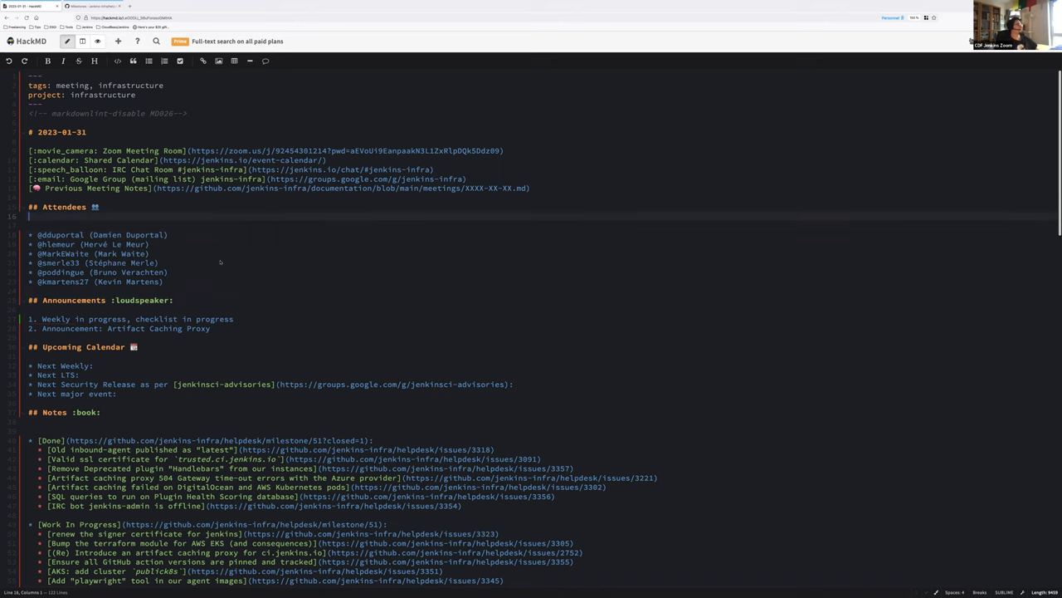
Insert the version `2.389` as inline code after "Weekly" in the first announcement.
{"action": "left_click", "coordinate": [281, 322]}
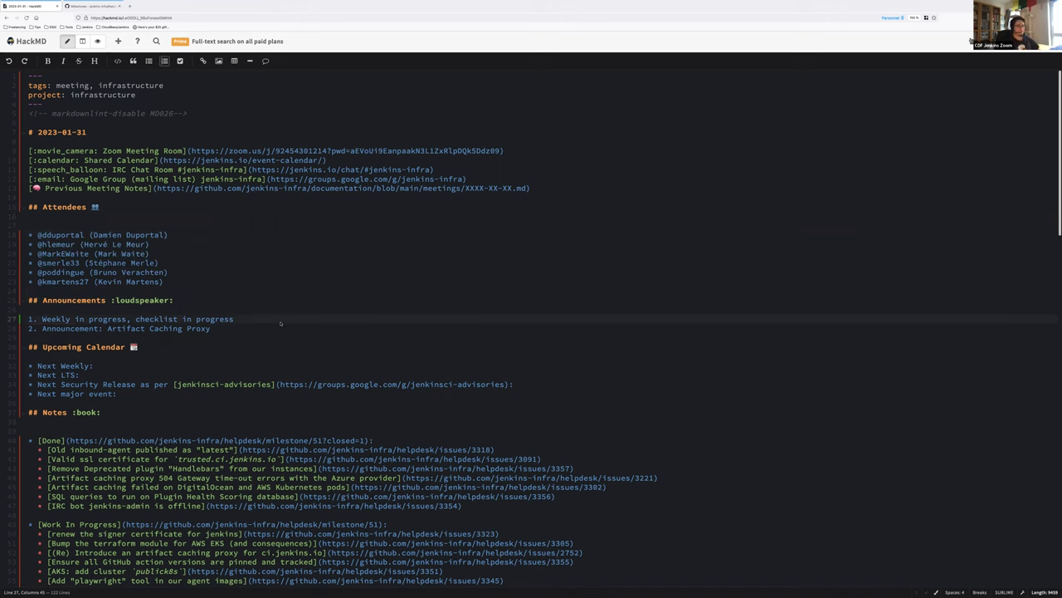
{"action": "key", "text": "Home"}
{"action": "key", "text": "End"}
{"action": "key", "text": "Left"}
{"action": "key", "text": "Left"}
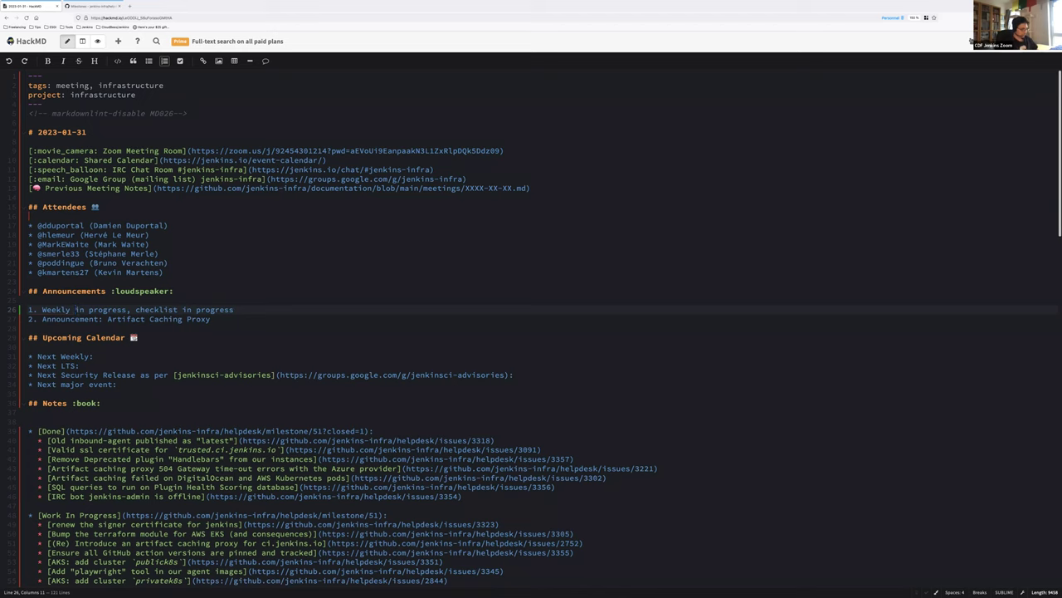
{"action": "type", "text": "_"}
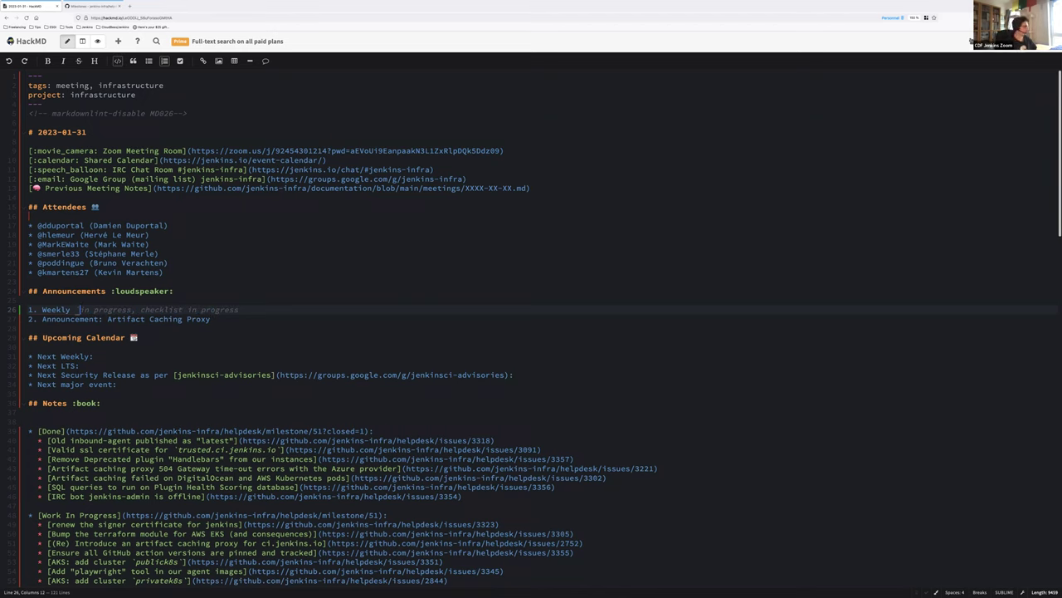
{"action": "type", "text": "2.388"}
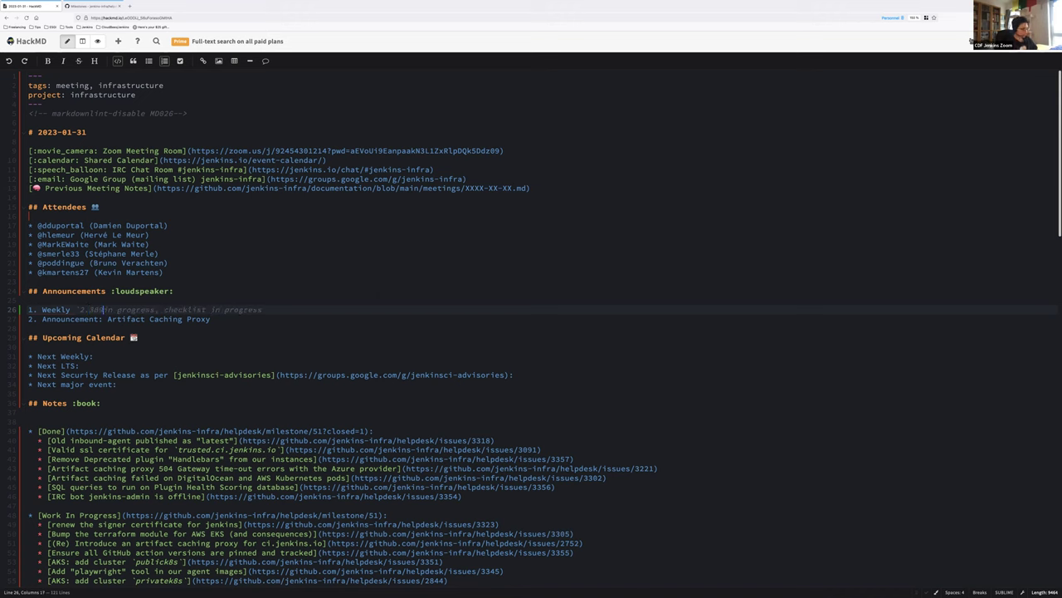
{"action": "type", "text": "_"}
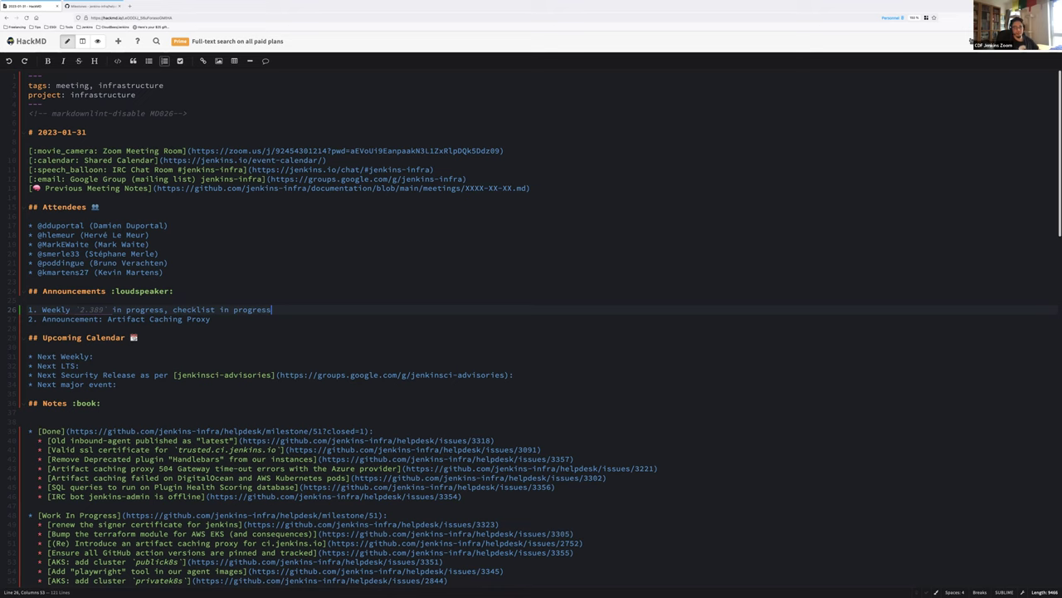
{"action": "key", "text": "Down"}
{"action": "key", "text": "Home"}
{"action": "key", "text": "Right"}
{"action": "key", "text": "Right"}
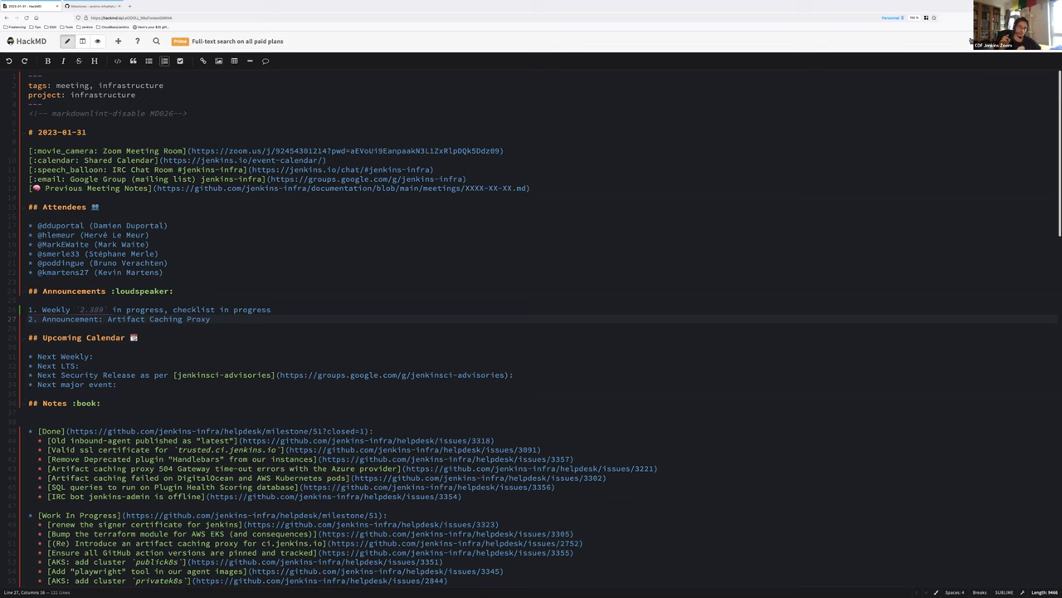
{"action": "type", "text": ":"}
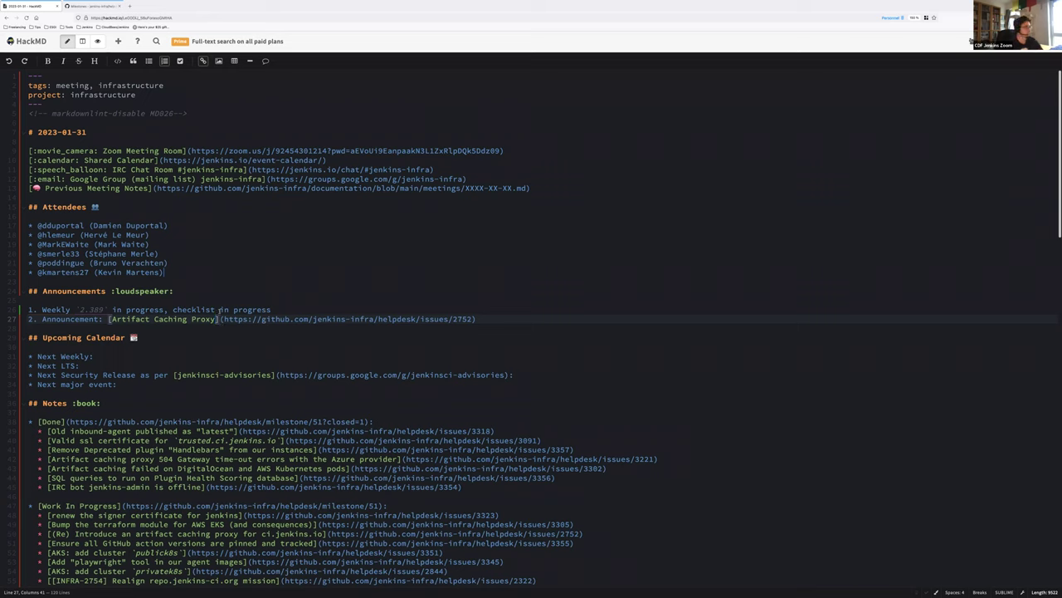
{"action": "left_click", "coordinate": [490, 322]}
Fill in Next Weekly with "`2.390` weekly release next Tuesday" and start an inline code span on the Next LTS entry.
{"action": "left_click", "coordinate": [118, 357]}
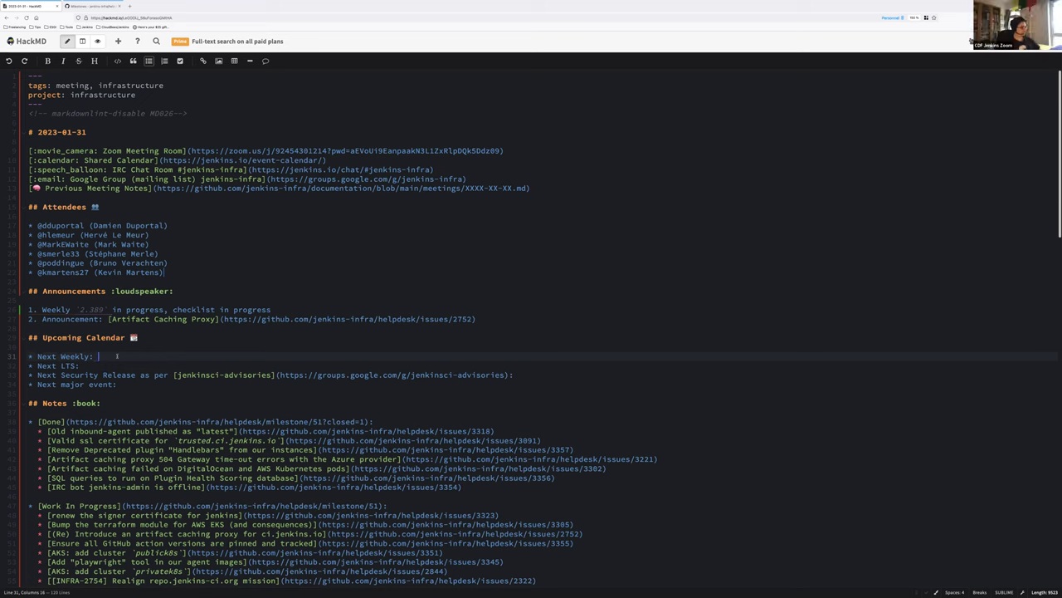
{"action": "type", "text": "`"}
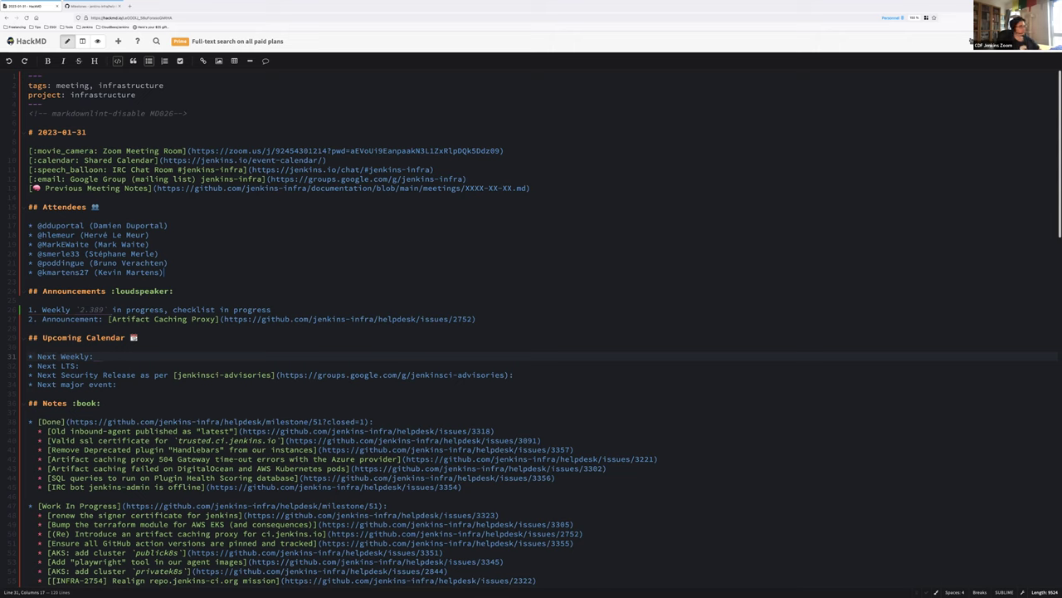
{"action": "type", "text": "2.390` weekly release next "}
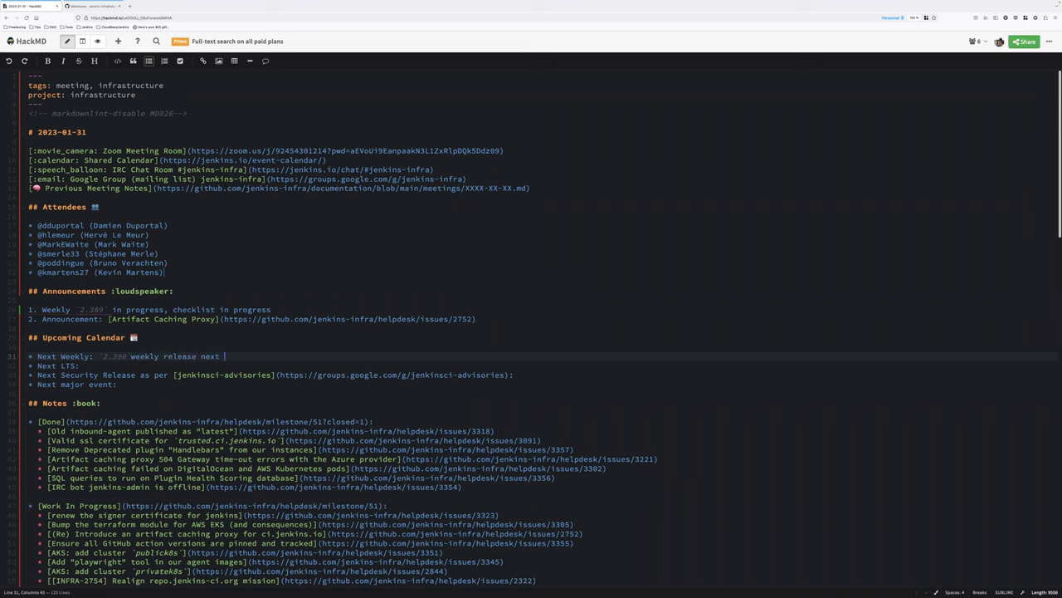
{"action": "type", "text": "Tuesday"}
{"action": "left_click", "coordinate": [84, 365]}
{"action": "left_click", "coordinate": [117, 61]}
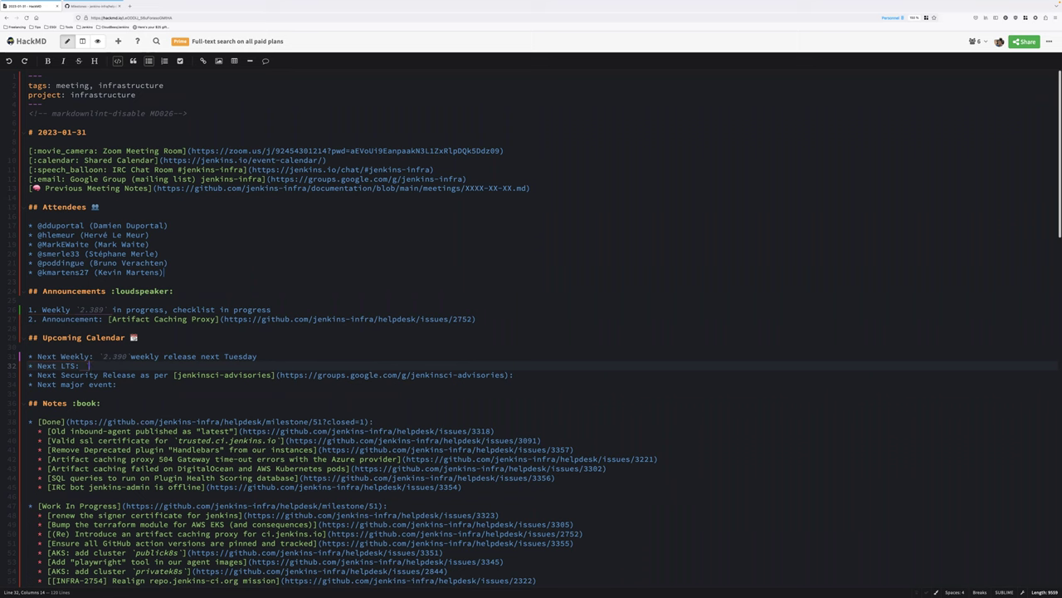
Add a third announcement reading "We'll be at FOSDEM next week-end but we keep the weekly meeting next Tuesday".
{"action": "key", "text": "Up"}
{"action": "key", "text": "Up"}
{"action": "key", "text": "Up"}
{"action": "key", "text": "Up"}
{"action": "key", "text": "Up"}
{"action": "key", "text": "End"}
{"action": "key", "text": "Return"}
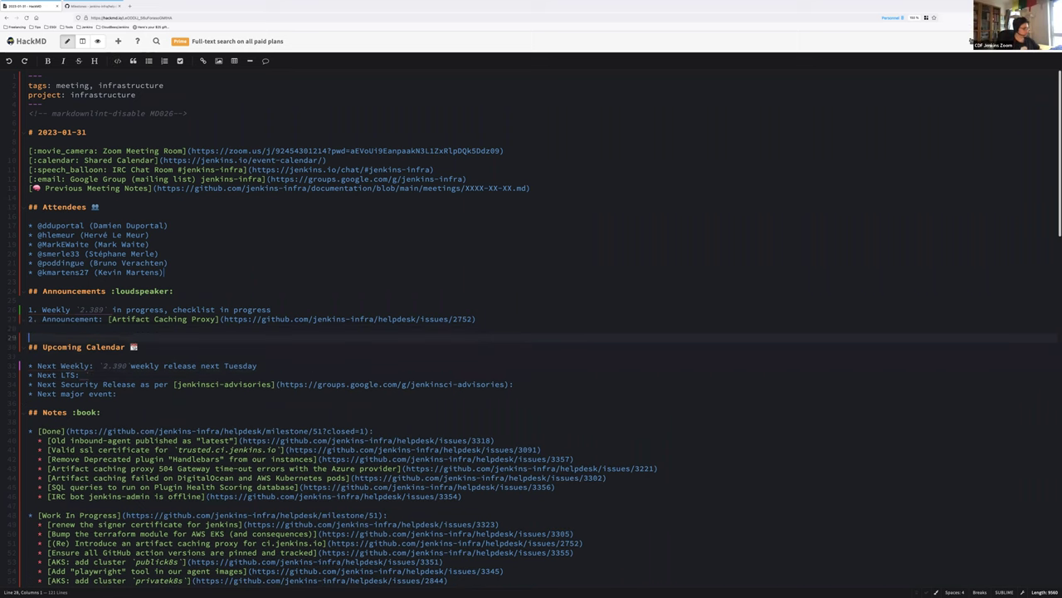
{"action": "type", "text": "3. W"}
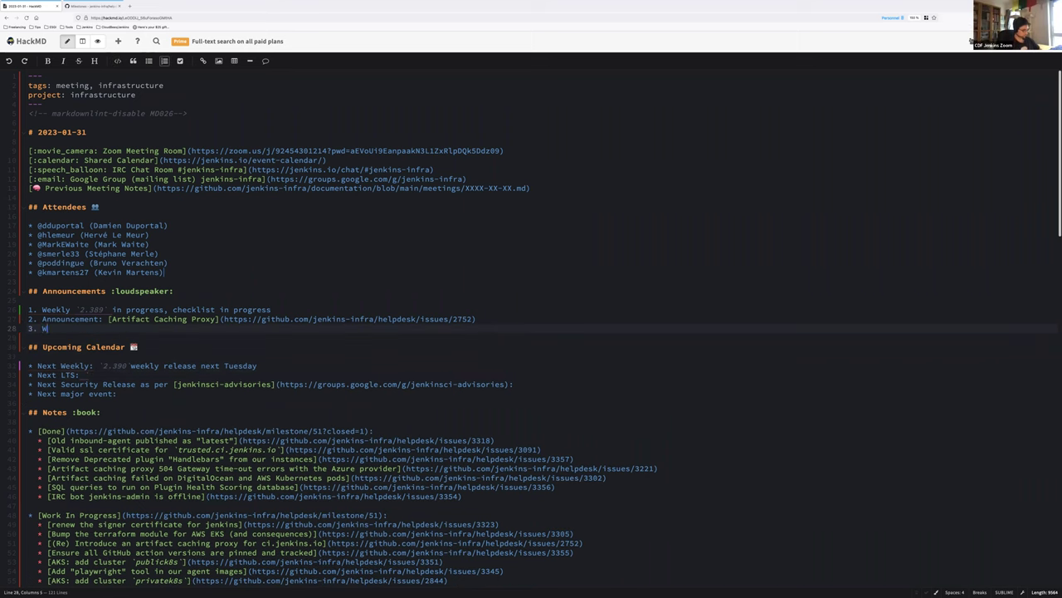
{"action": "type", "text": "e'll be a"}
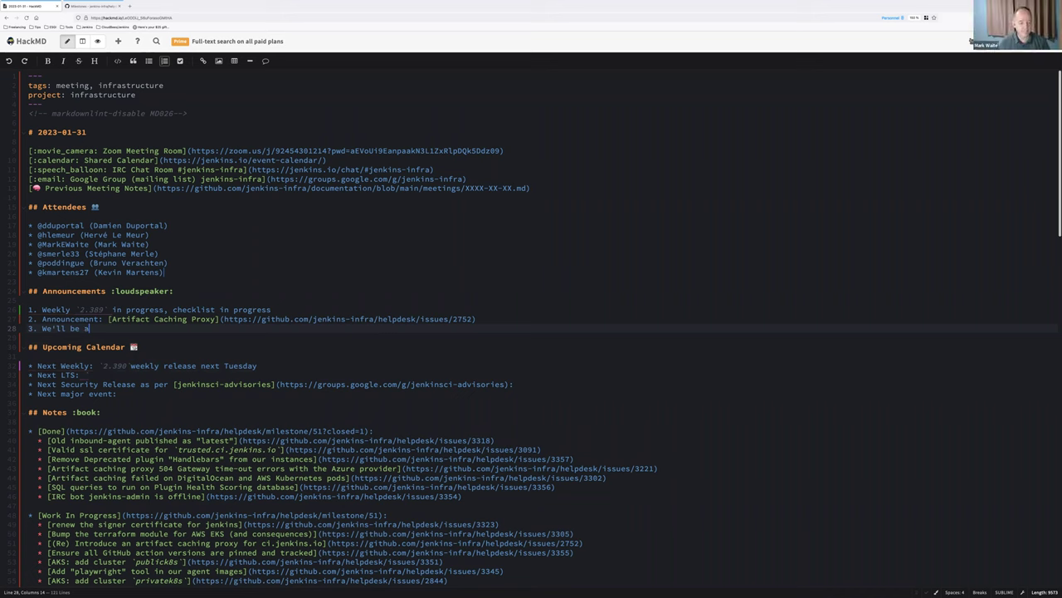
{"action": "type", "text": "t FOSDEM the"}
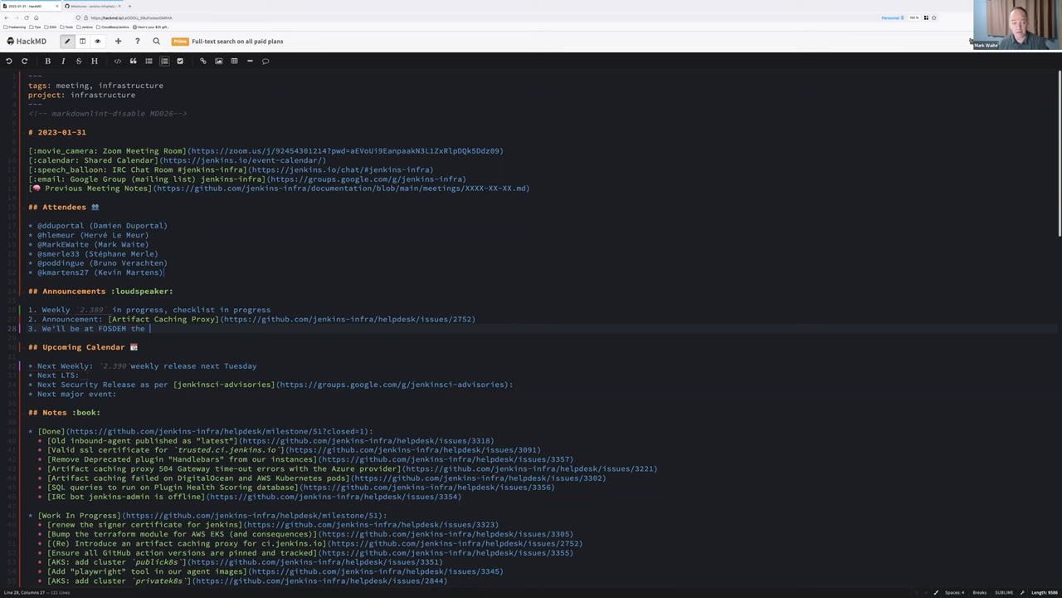
{"action": "key", "text": "BackSpace"}
{"action": "key", "text": "BackSpace"}
{"action": "key", "text": "BackSpace"}
{"action": "type", "text": "next week-end"}
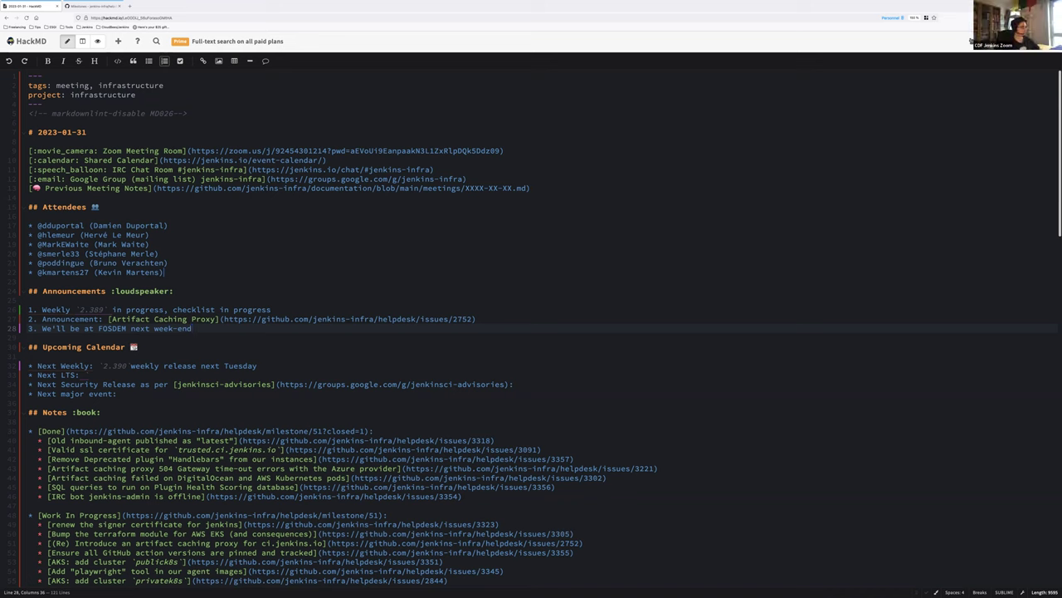
{"action": "type", "text": "but we keep the"}
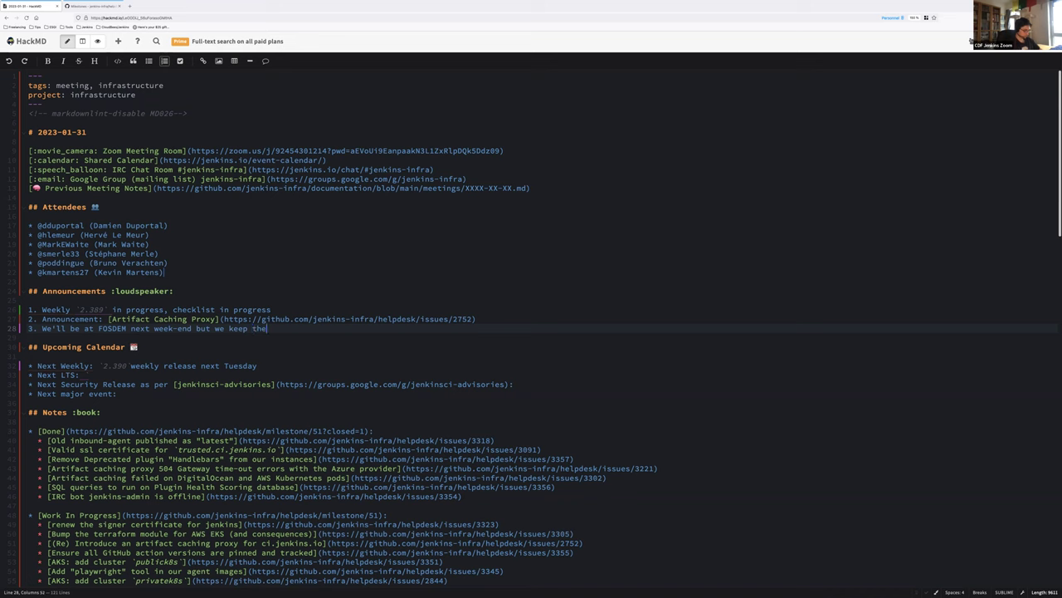
{"action": "type", "text": " weekly meeting next Tuesday"}
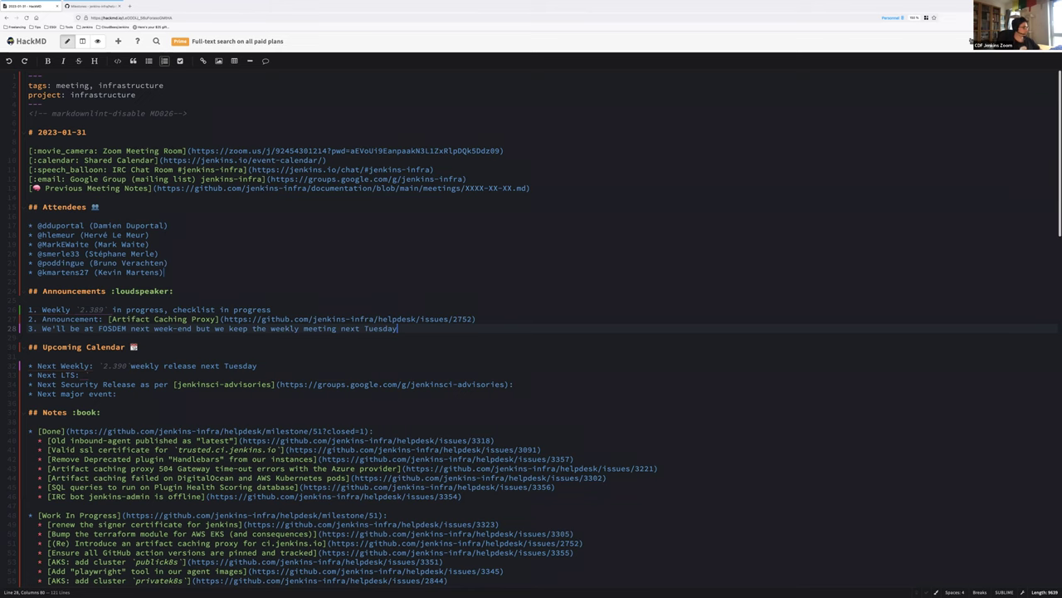
Fill in the Next major event entry with "FOSDEM this week end :party:".
{"action": "key", "text": "Down"}
{"action": "key", "text": "Down"}
{"action": "key", "text": "Down"}
{"action": "key", "text": "Down"}
{"action": "key", "text": "Down"}
{"action": "key", "text": "Down"}
{"action": "key", "text": "Down"}
{"action": "type", "text": "FOSDEM this we"}
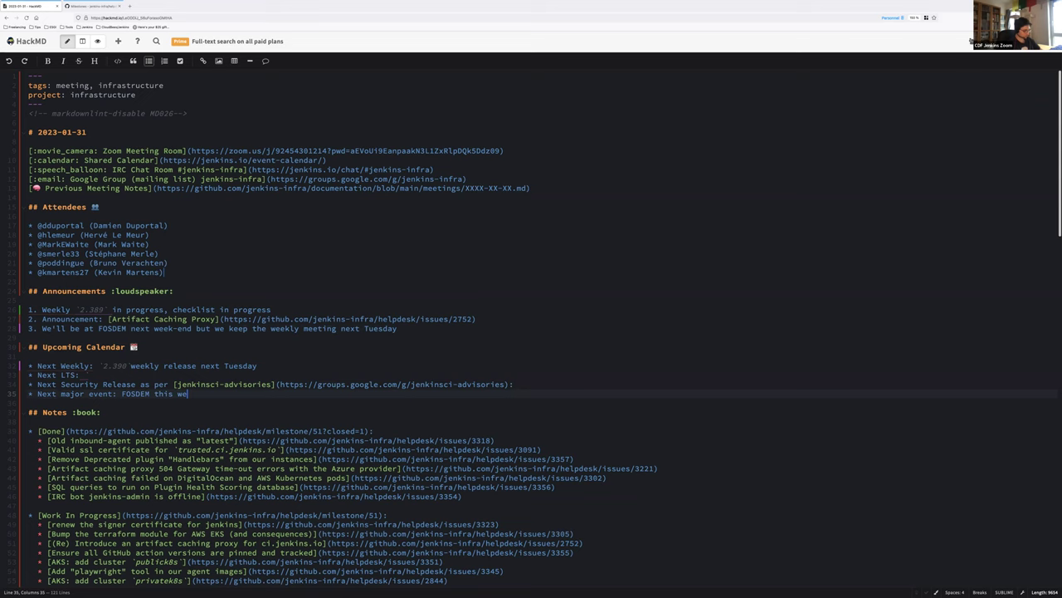
{"action": "type", "text": "ek end :party:"}
Fill in the Next LTS entry with "`2.375.3` the wednesday 8th of".
{"action": "left_click", "coordinate": [88, 374]}
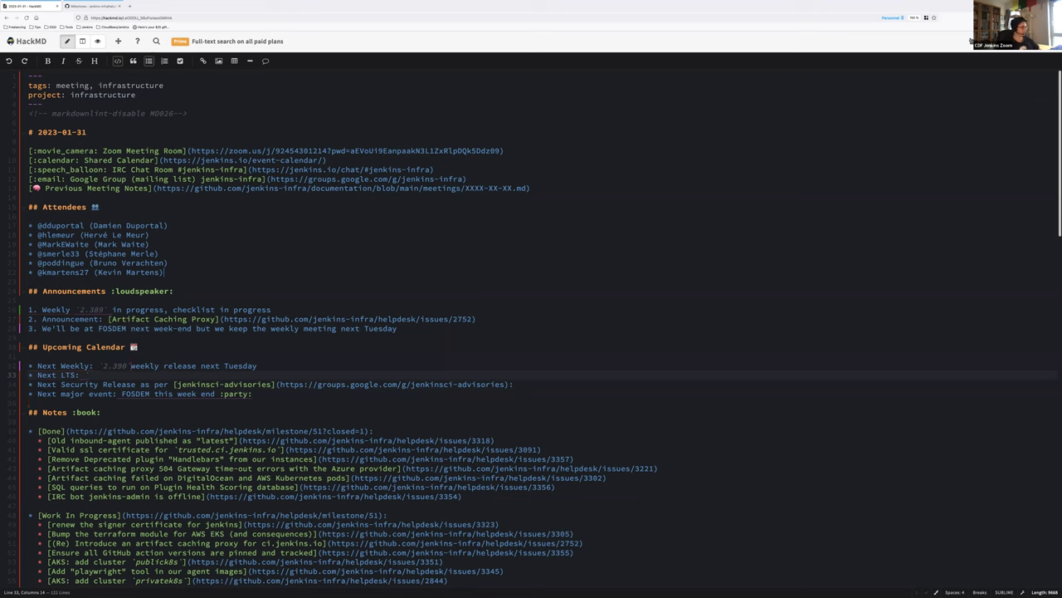
{"action": "left_click", "coordinate": [89, 383]}
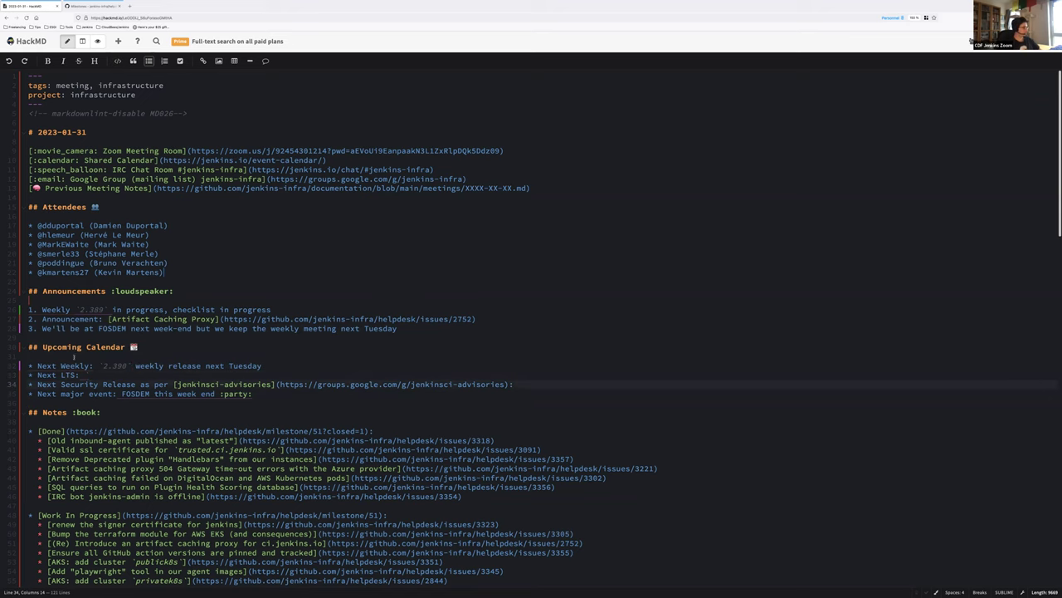
{"action": "left_click", "coordinate": [89, 375]}
{"action": "type", "text": "`2."}
{"action": "type", "text": "3"}
{"action": "type", "text": "75.3"}
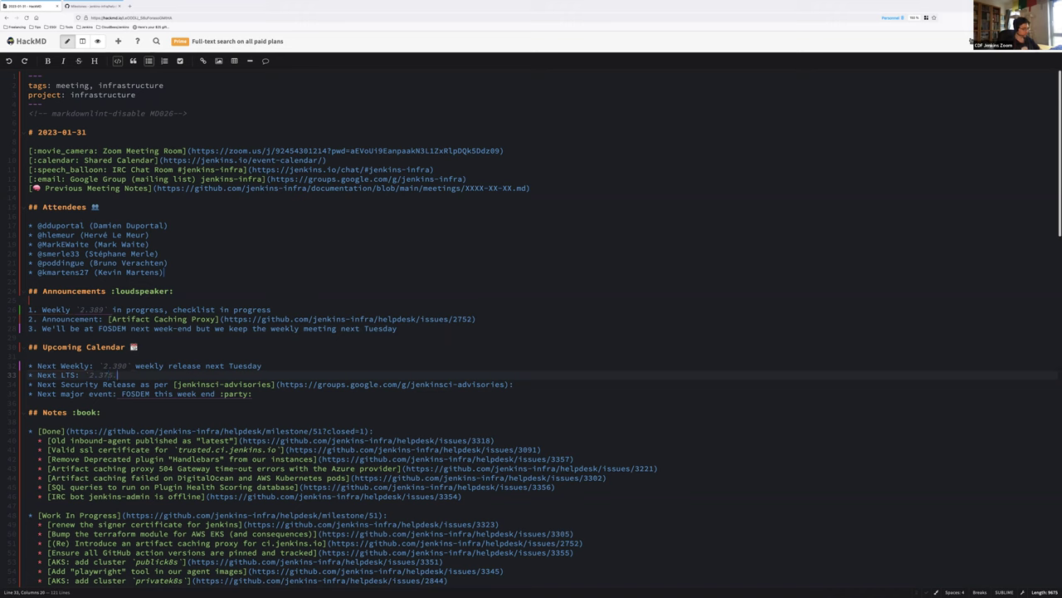
{"action": "type", "text": "` the wednesday"}
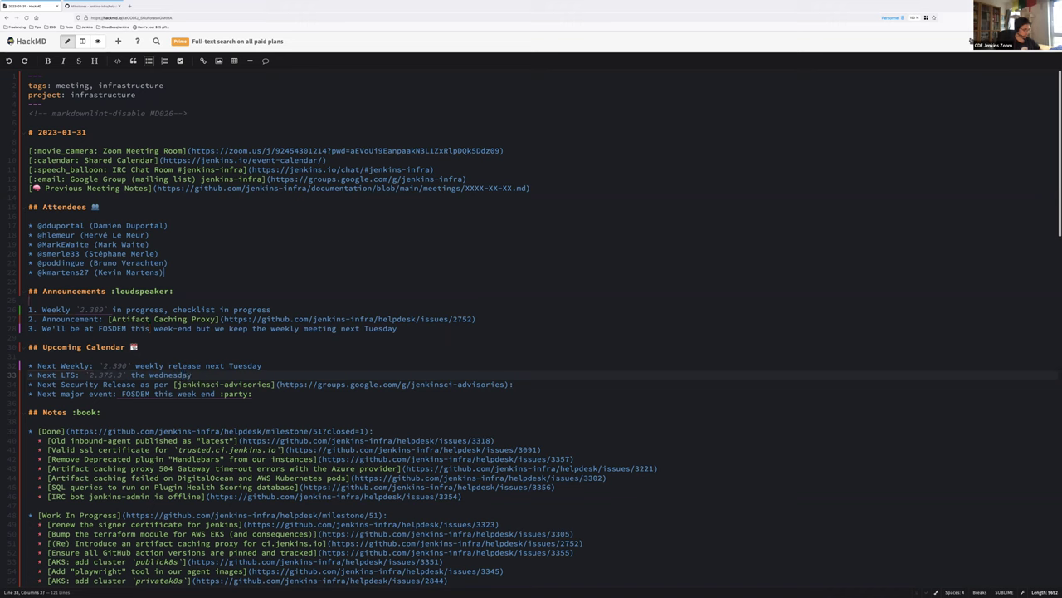
{"action": "type", "text": " 8th of"}
Append the date "(07th February)" to the Next Weekly entry.
{"action": "key", "text": "Up"}
{"action": "key", "text": "End"}
{"action": "type", "text": "("}
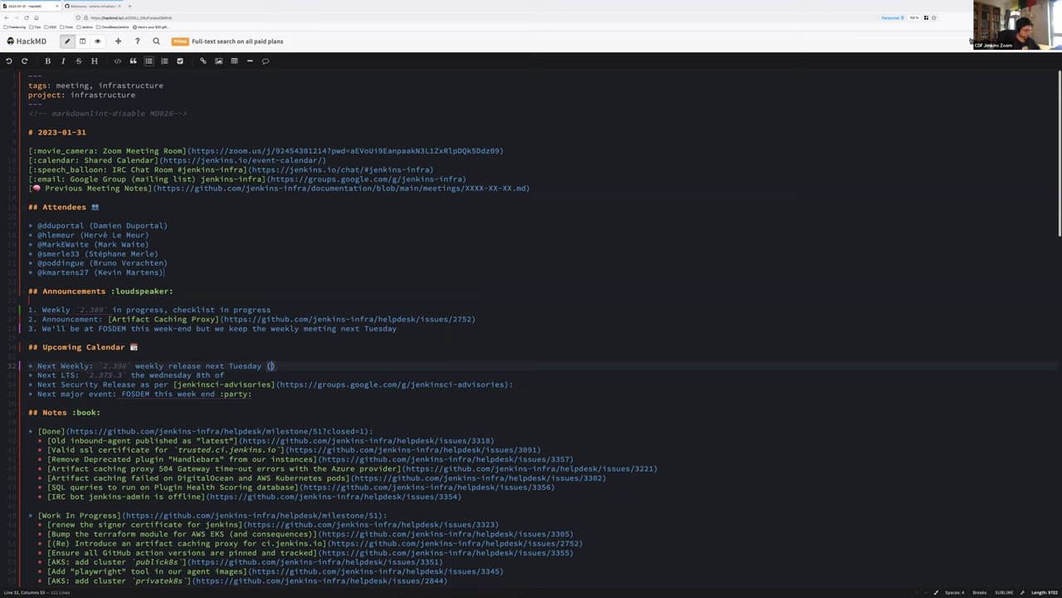
{"action": "type", "text": "07th of Febru"}
{"action": "type", "text": "ary"}
{"action": "key", "text": "ctrl+Left"}
{"action": "key", "text": "ctrl+shift+Left"}
{"action": "key", "text": "BackSpace"}
Rewrite the date in the Next LTS entry as "(8th February)".
{"action": "key", "text": "Down"}
{"action": "type", "text": "("}
{"action": "key", "text": "End"}
{"action": "key", "text": "BackSpace"}
{"action": "key", "text": "BackSpace"}
{"action": "key", "text": "BackSpace"}
{"action": "type", "text": "February)"}
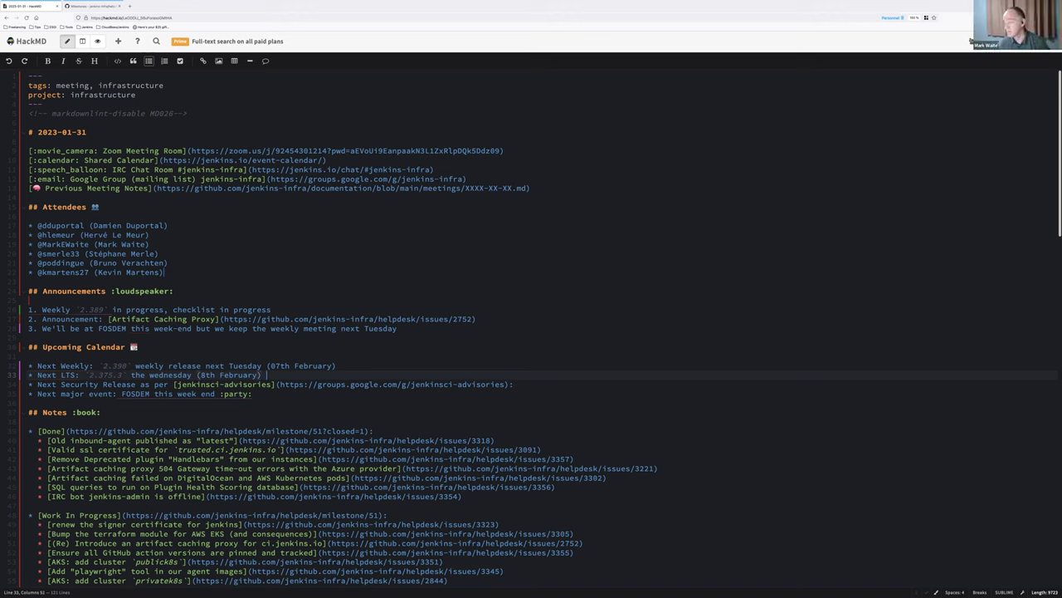
Add an indented bullet under Next LTS stating the full name and handle of the person who "is release lead".
{"action": "key", "text": "Return"}
{"action": "key", "text": "BackSpace"}
{"action": "type", "text": "* "}
{"action": "type", "text": "* Ale"}
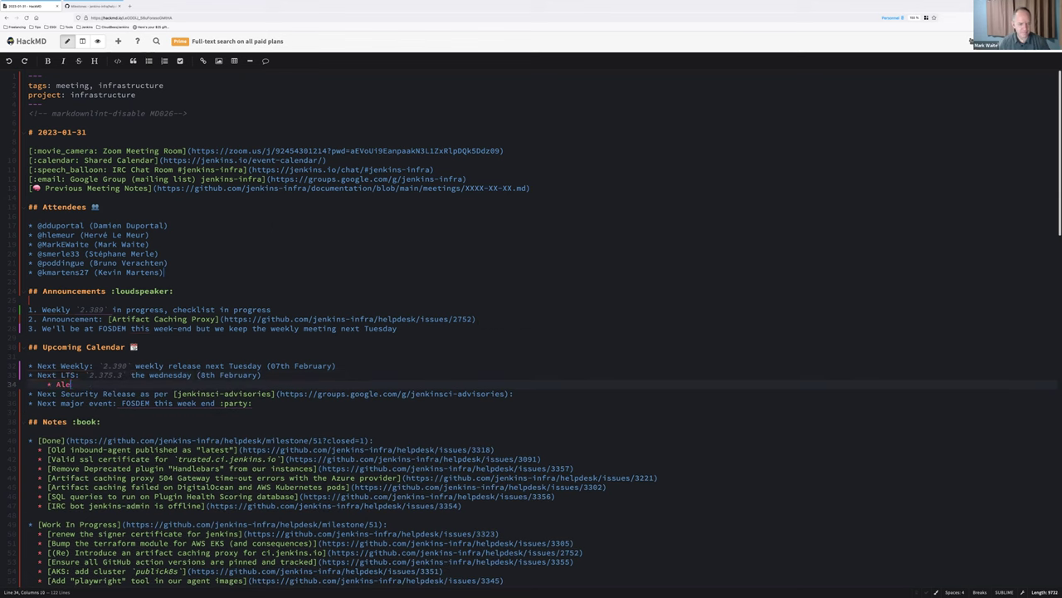
{"action": "type", "text": "x Brandes (NotMyFault) is "}
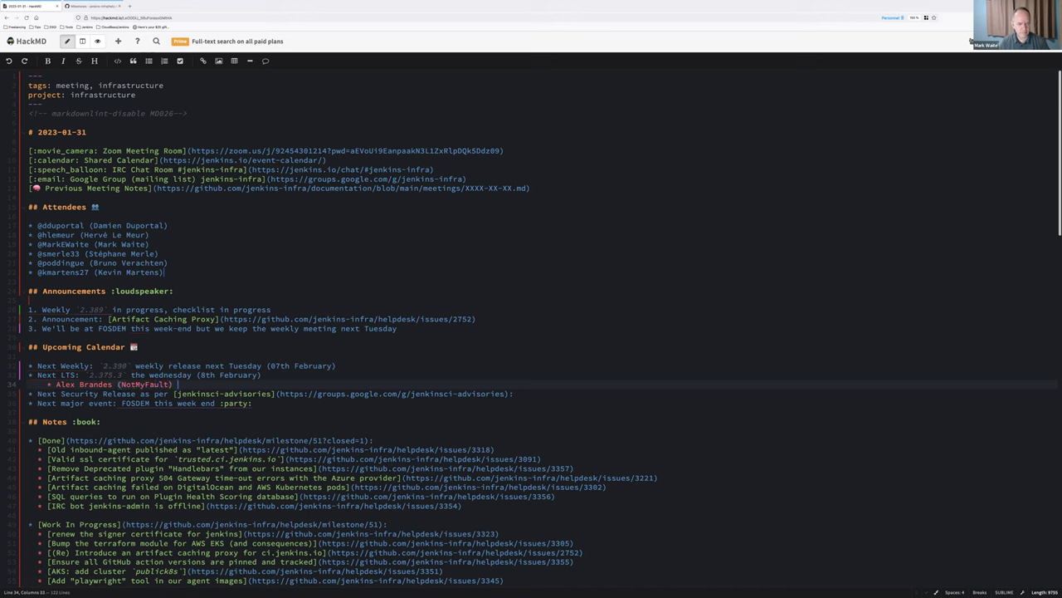
{"action": "type", "text": "release lead"}
Open the jenkinsci-advisories link from the Next Security Release entry in a new browser tab and go to the group's conversation list.
{"action": "key", "text": "Down"}
{"action": "key", "text": "End"}
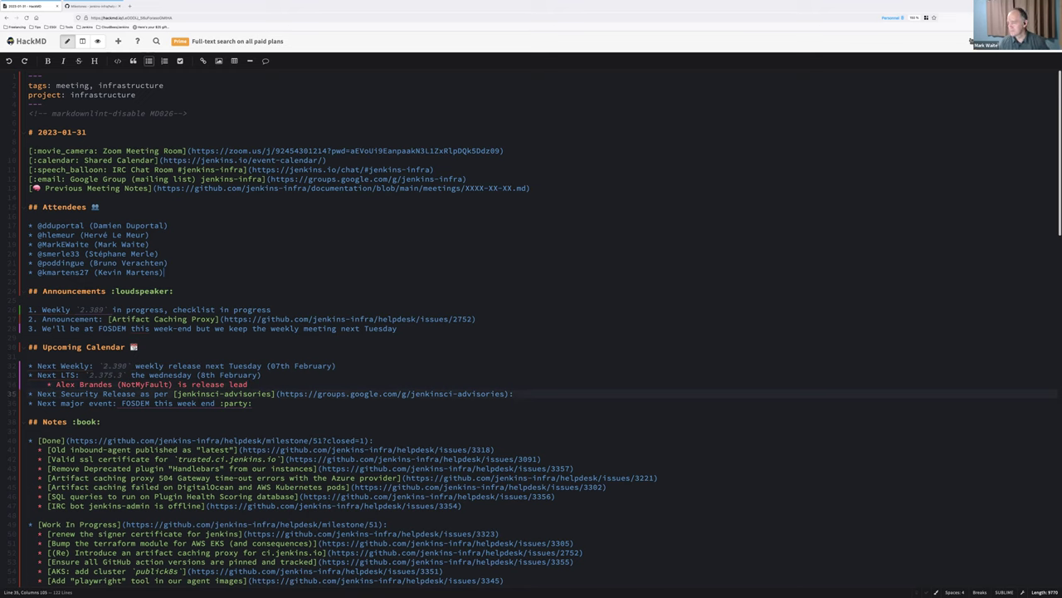
{"action": "key", "text": "Left"}
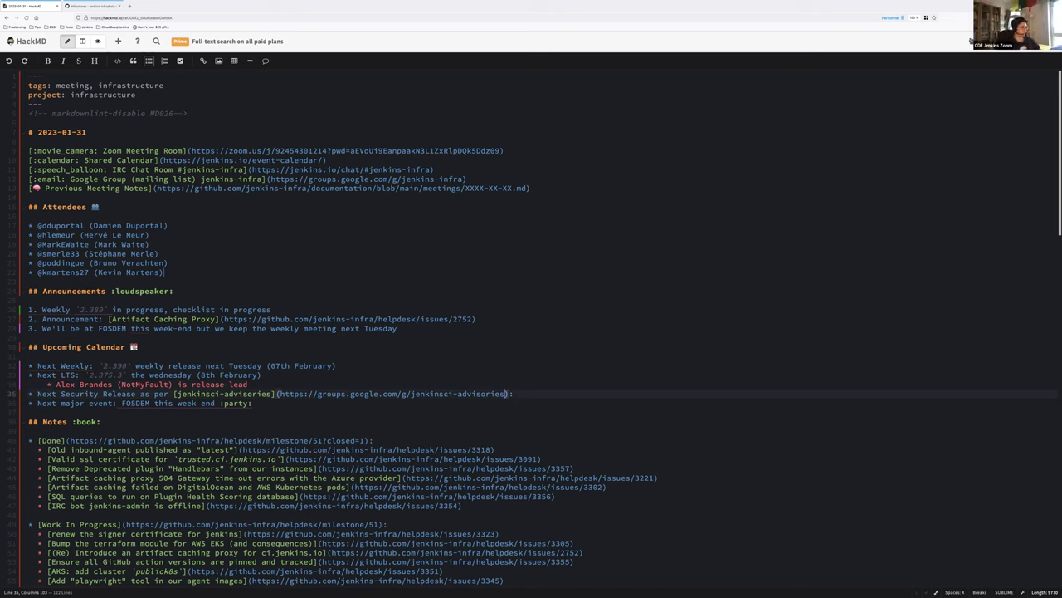
{"action": "left_click", "coordinate": [380, 393]}
{"action": "left_click_drag", "start_coordinate": [281, 394], "coordinate": [507, 394]}
{"action": "key", "text": "ctrl+c"}
{"action": "key", "text": "ctrl+t"}
{"action": "key", "text": "ctrl+v"}
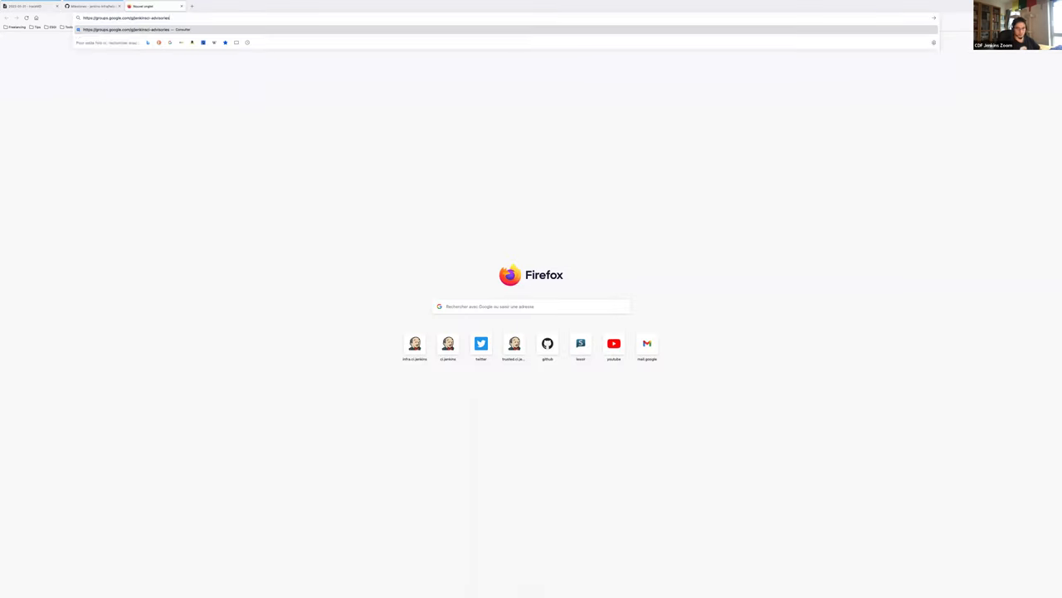
{"action": "key", "text": "Return"}
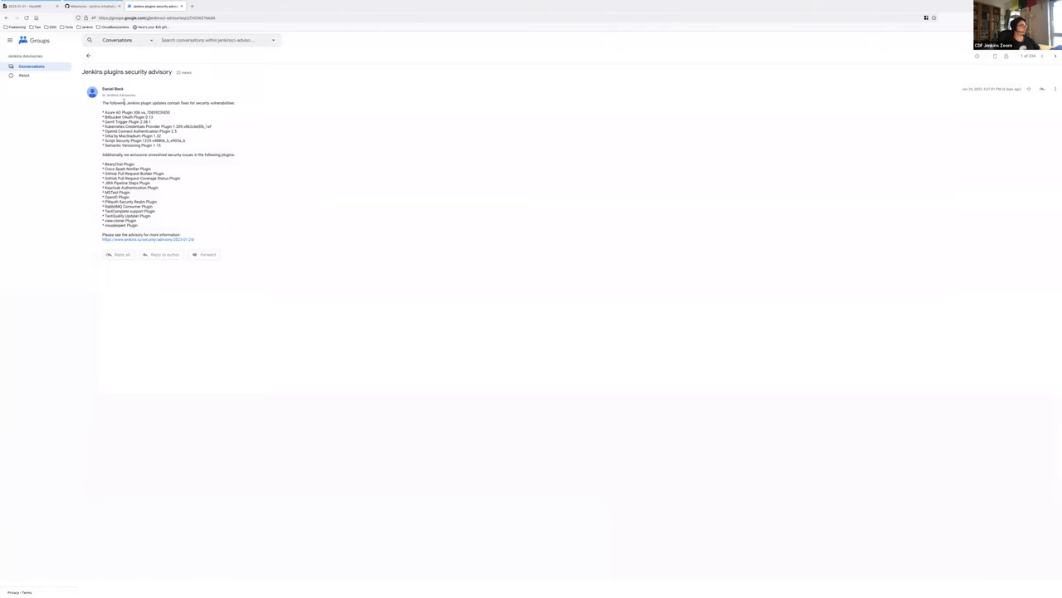
{"action": "left_click", "coordinate": [86, 57]}
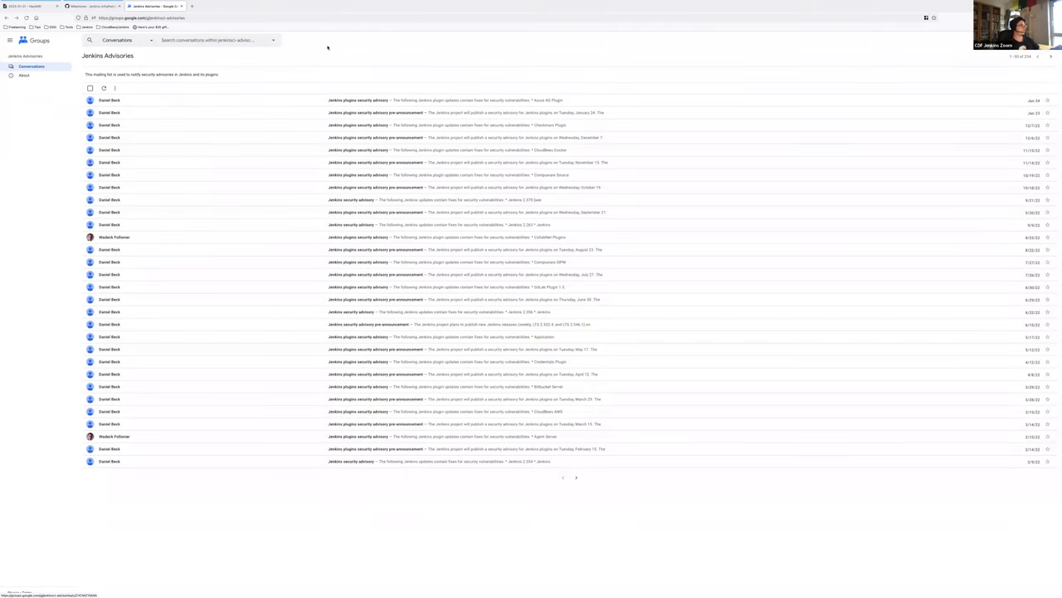
Close the Jenkins Advisories tab and append "N.C." to the Next Security Release entry in the meeting notes.
{"action": "key", "text": "ctrl+w"}
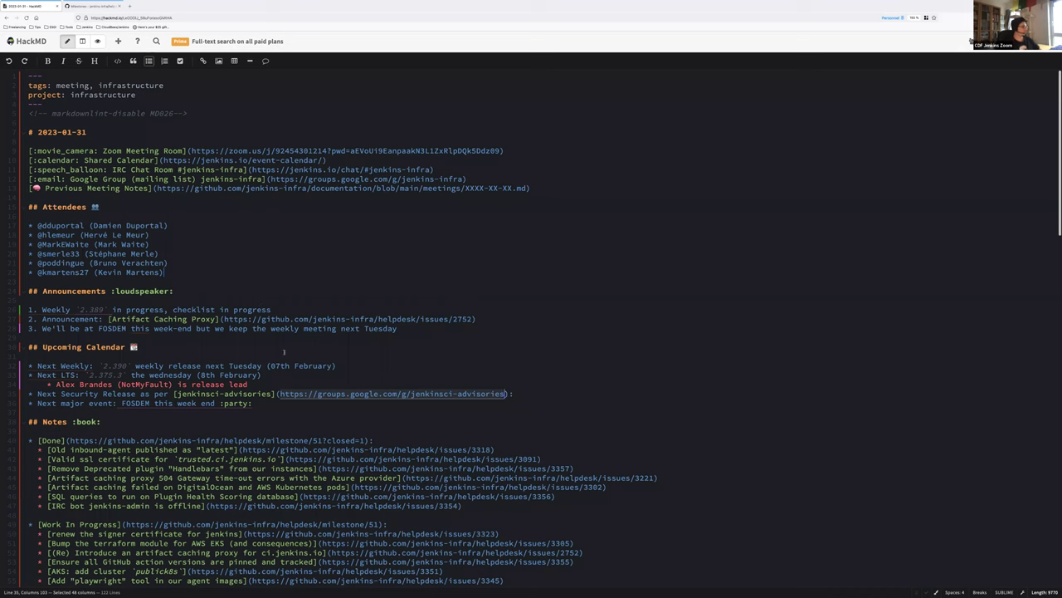
{"action": "left_click", "coordinate": [515, 393]}
{"action": "type", "text": "N.C."}
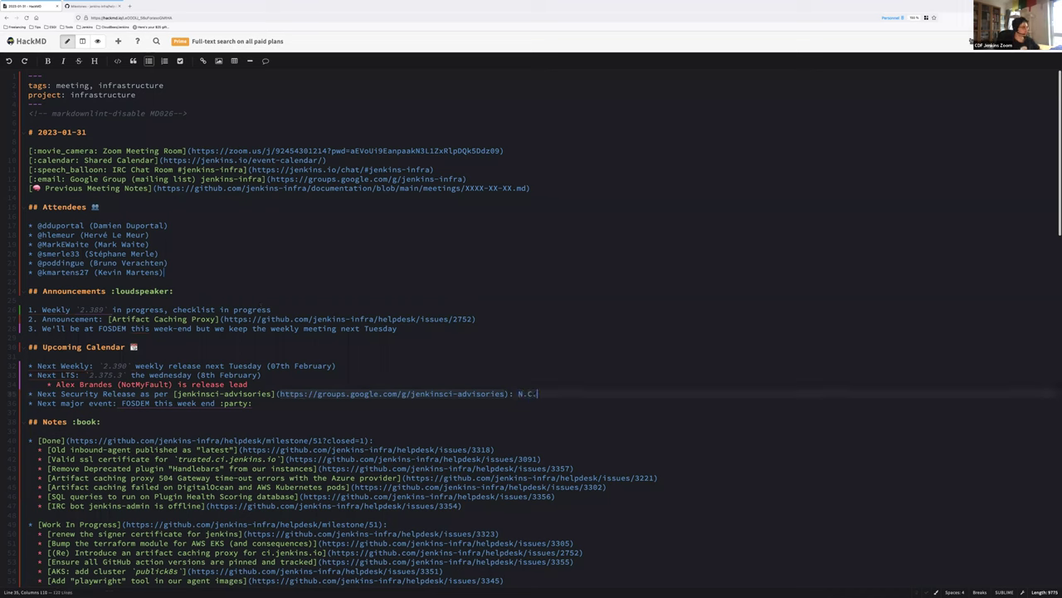
{"action": "left_click", "coordinate": [252, 402]}
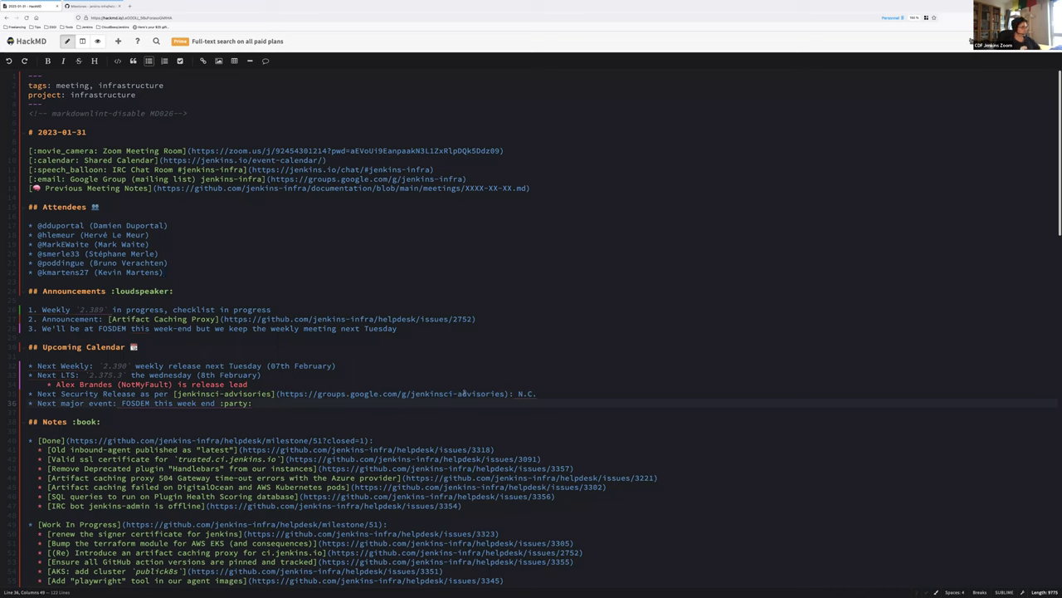
Review the Done entries on the old inbound-agent, the trusted.ci.jenkins.io SSL certificate and the deprecated Handlebars plugin.
{"action": "scroll", "coordinate": [464, 393], "scroll_direction": "down", "scroll_amount": 3}
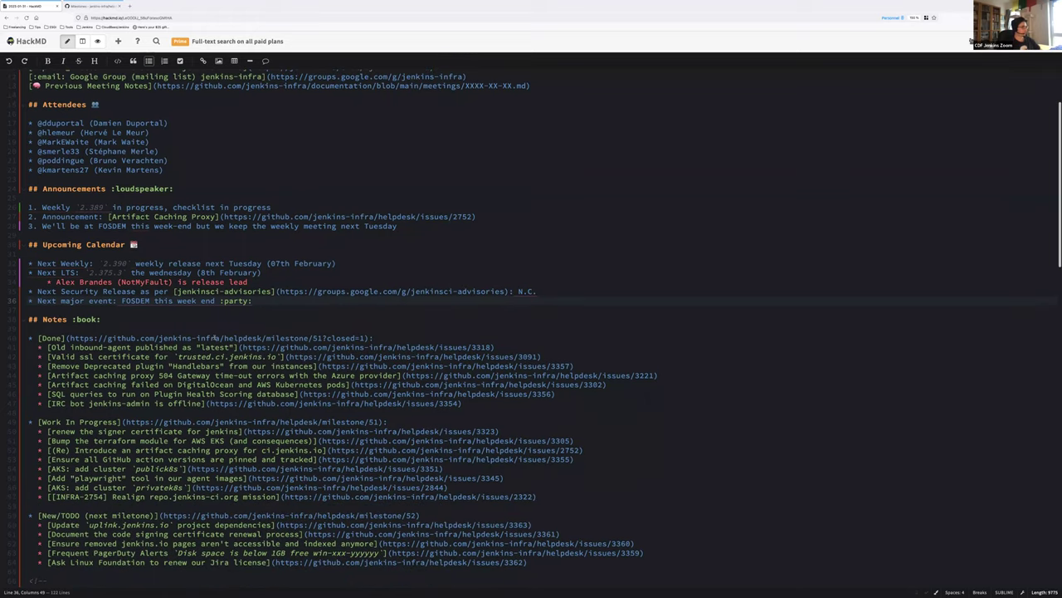
{"action": "scroll", "coordinate": [332, 356], "scroll_direction": "down", "scroll_amount": 1}
{"action": "left_click", "coordinate": [163, 315]}
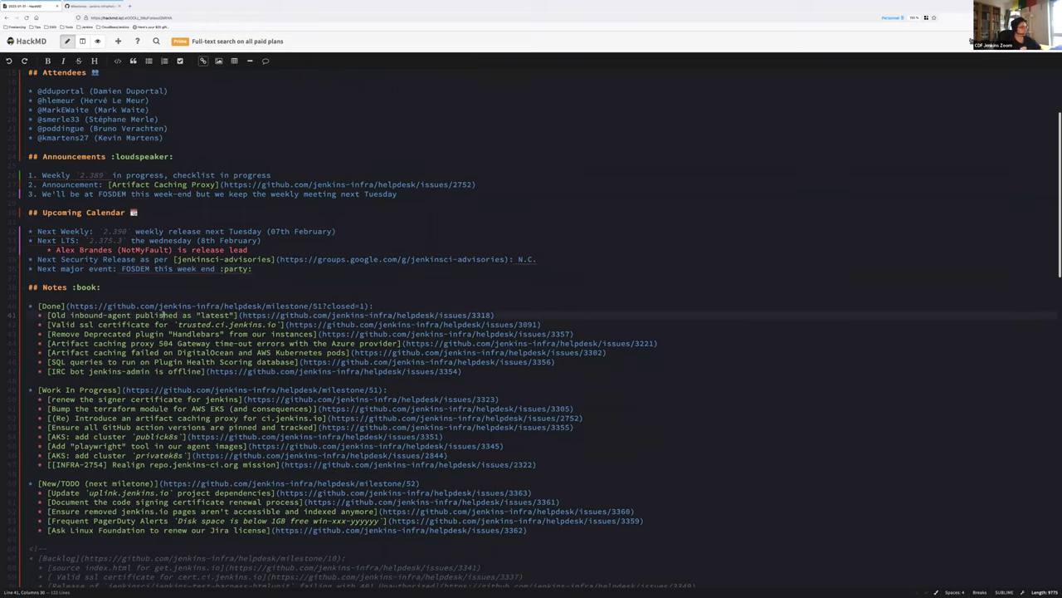
{"action": "key", "text": "Home"}
{"action": "key", "text": "ctrl+Right"}
{"action": "key", "text": "ctrl+Right"}
{"action": "left_click", "coordinate": [65, 324]}
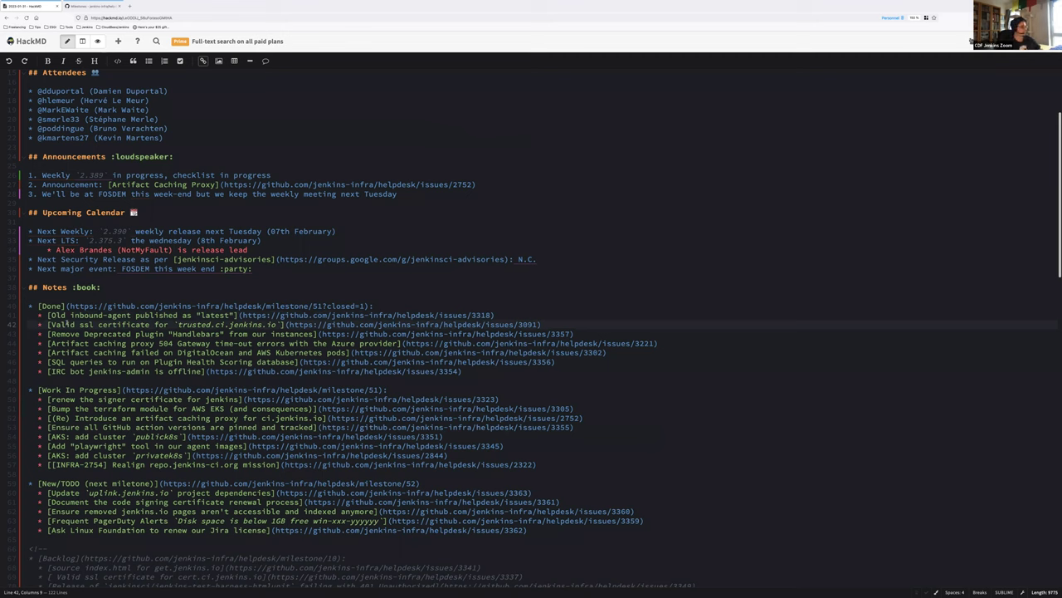
{"action": "key", "text": "Home"}
{"action": "key", "text": "shift+End"}
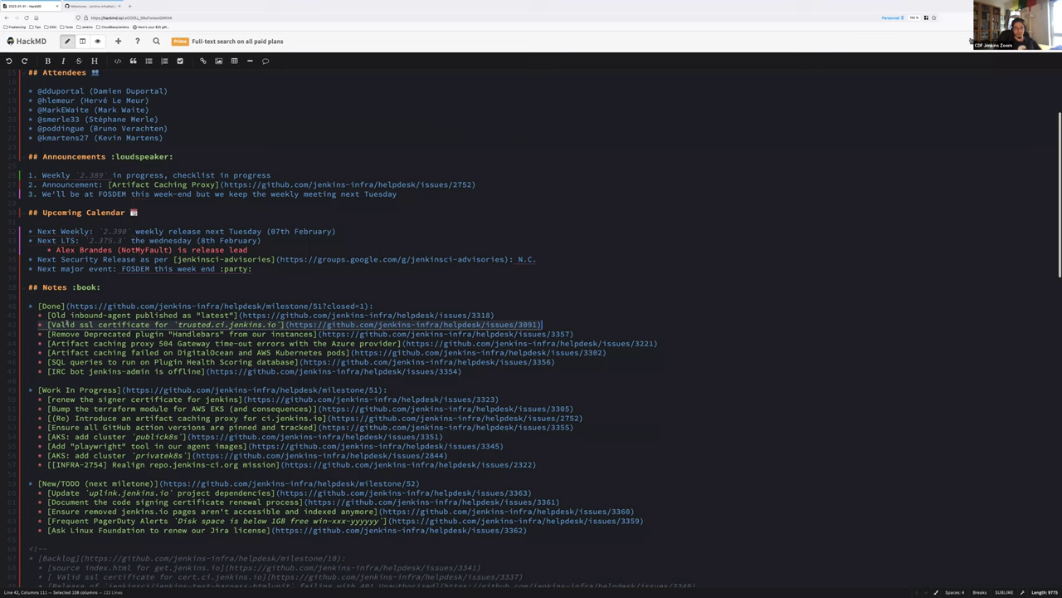
{"action": "left_click", "coordinate": [150, 324]}
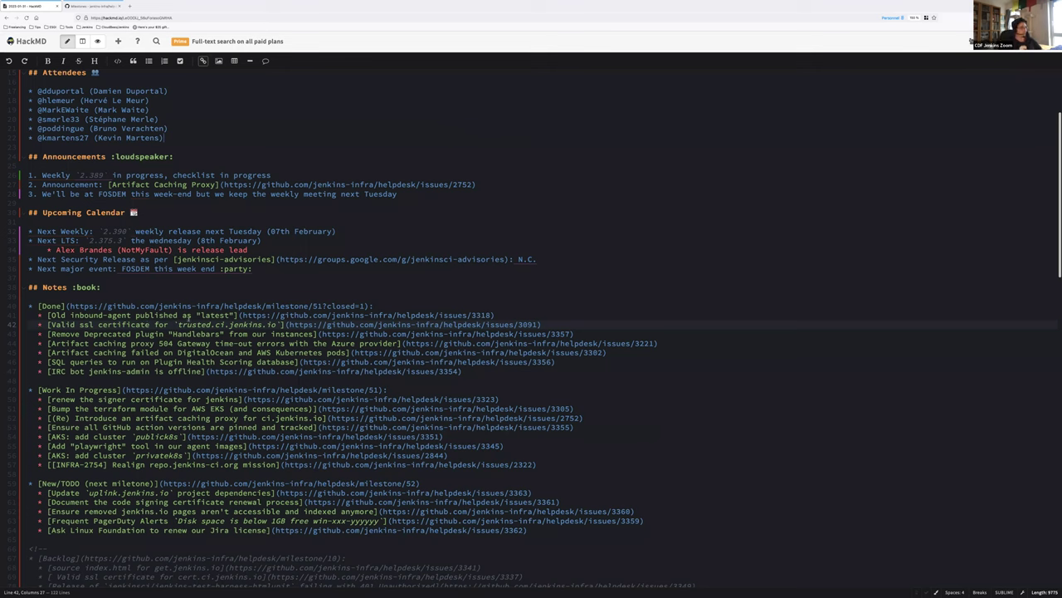
{"action": "left_click", "coordinate": [193, 324]}
{"action": "left_click", "coordinate": [38, 334]}
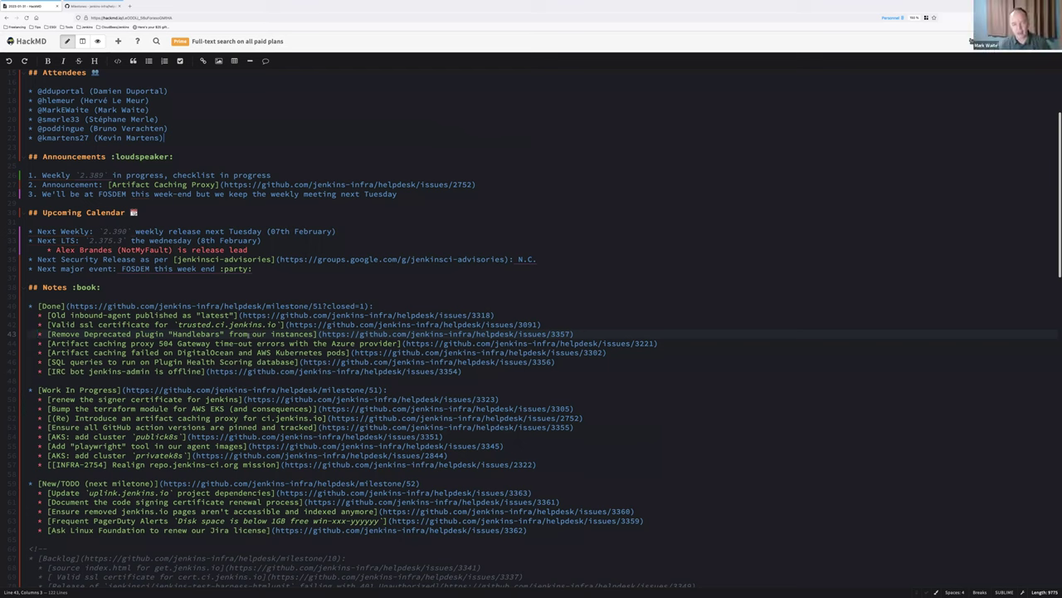
{"action": "left_click", "coordinate": [199, 334]}
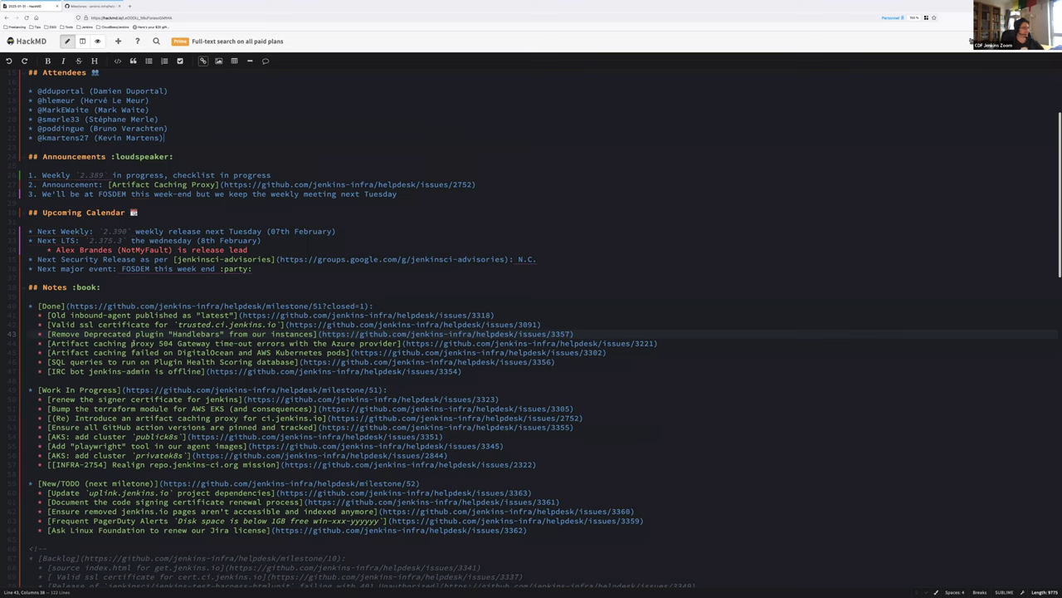
Review the remaining Done entries on artifact caching errors, the Plugin Health Scoring SQL queries and the jenkins-admin IRC bot.
{"action": "left_click", "coordinate": [133, 343]}
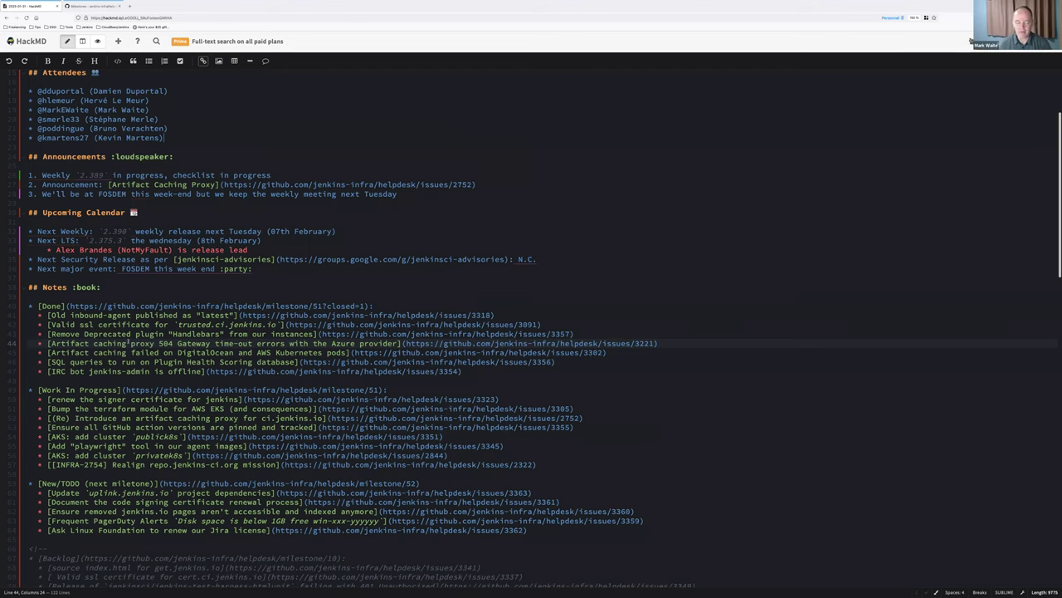
{"action": "left_click", "coordinate": [513, 284]}
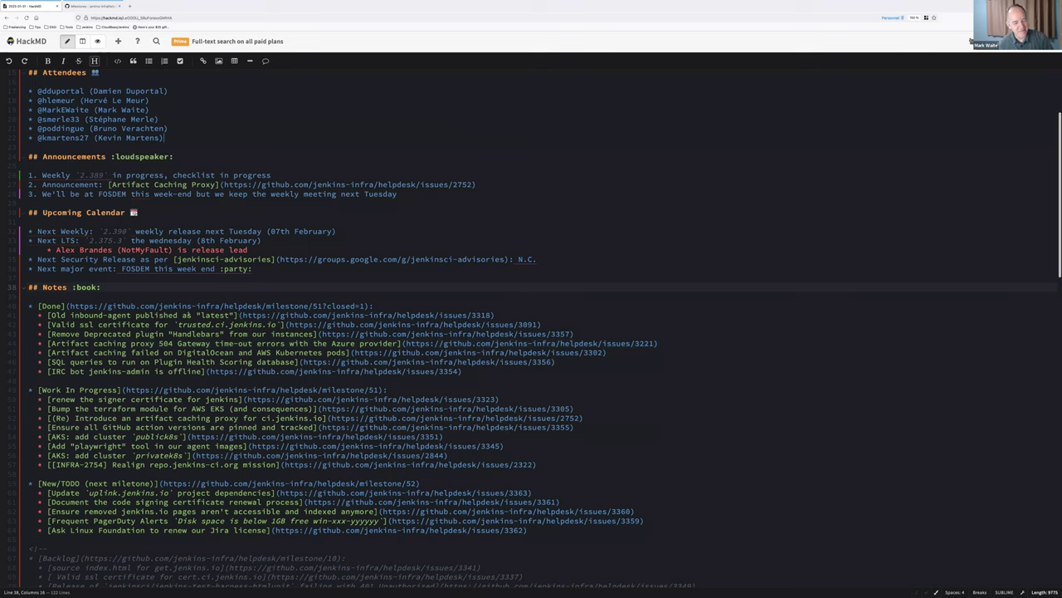
{"action": "left_click", "coordinate": [79, 342]}
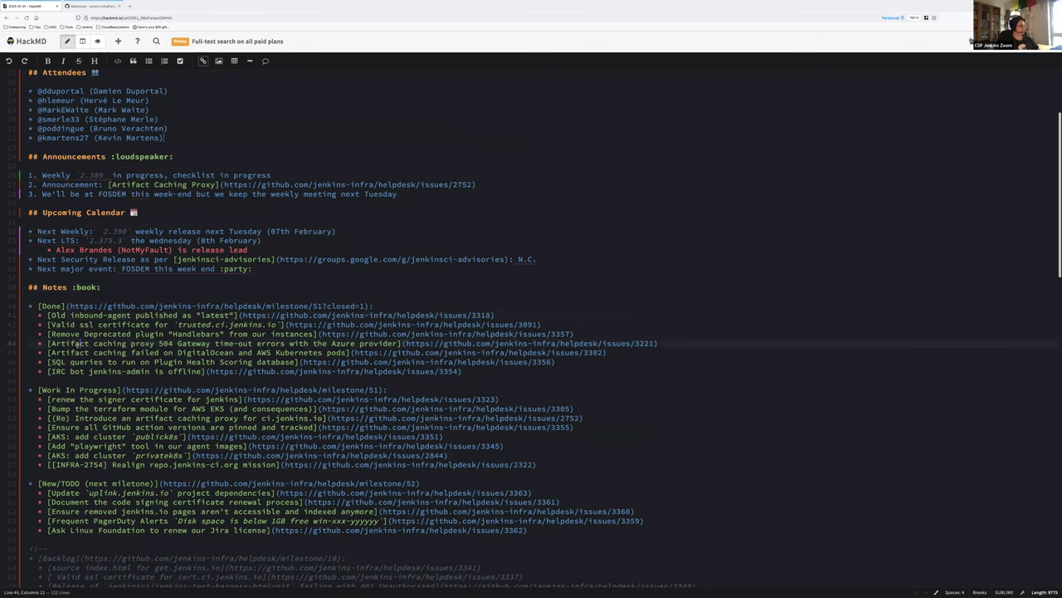
{"action": "key", "text": "shift+Down"}
{"action": "key", "text": "shift+End"}
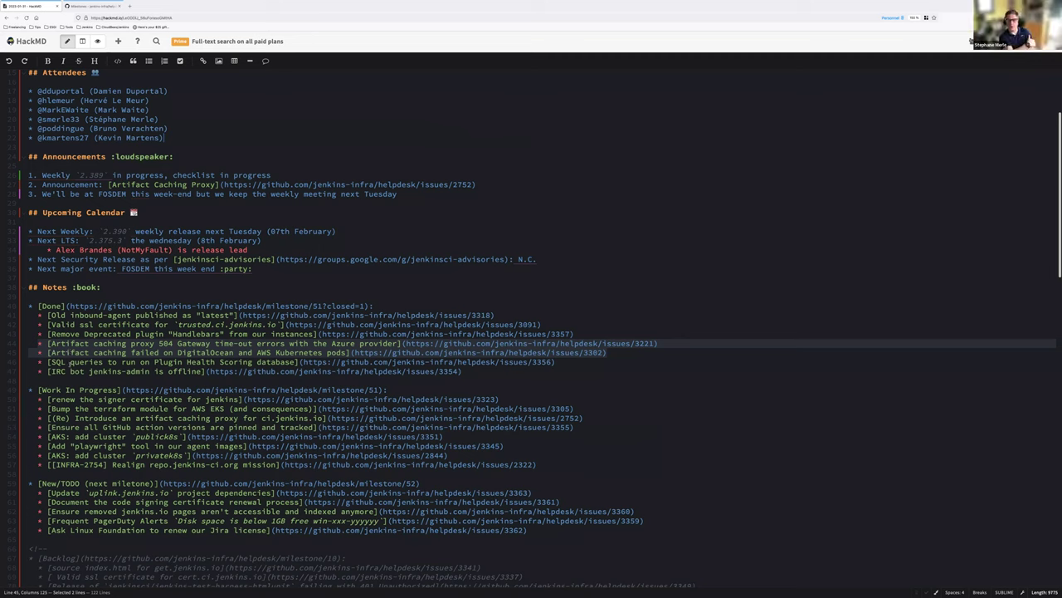
{"action": "left_click", "coordinate": [69, 362]}
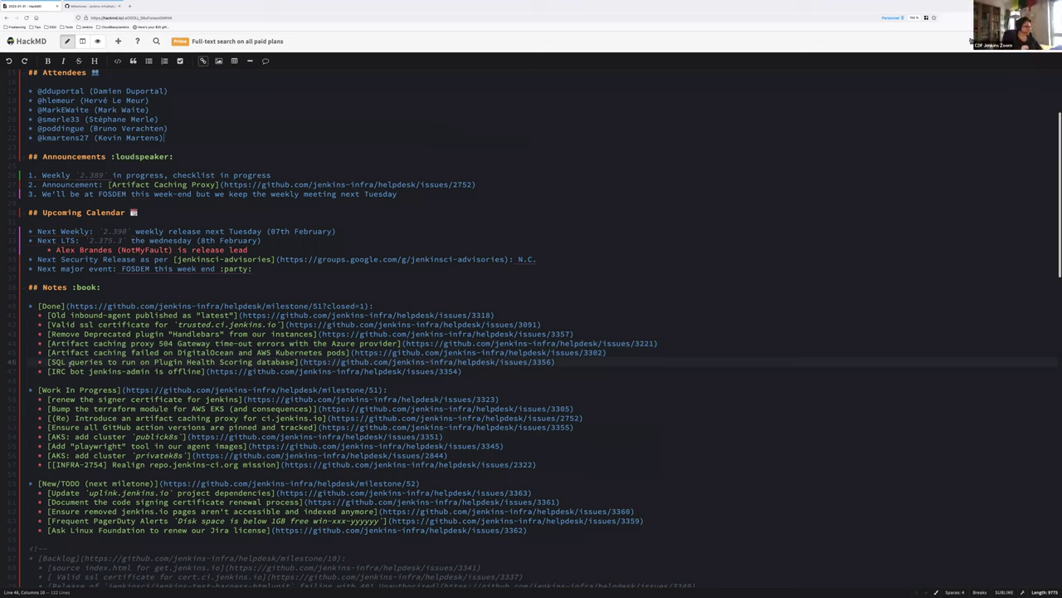
{"action": "key", "text": "Home"}
{"action": "key", "text": "shift+End"}
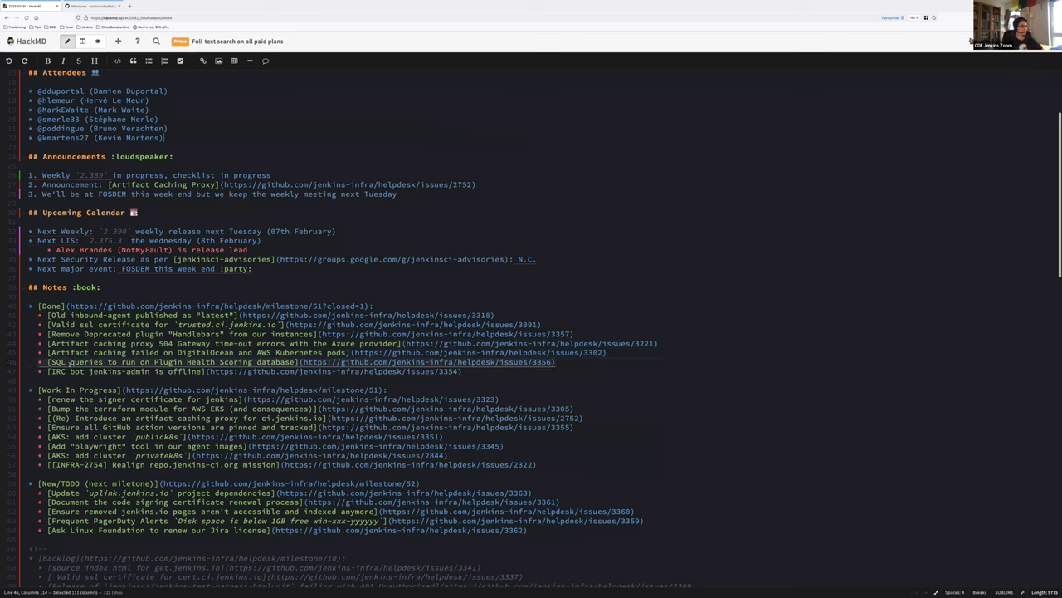
{"action": "key", "text": "Down"}
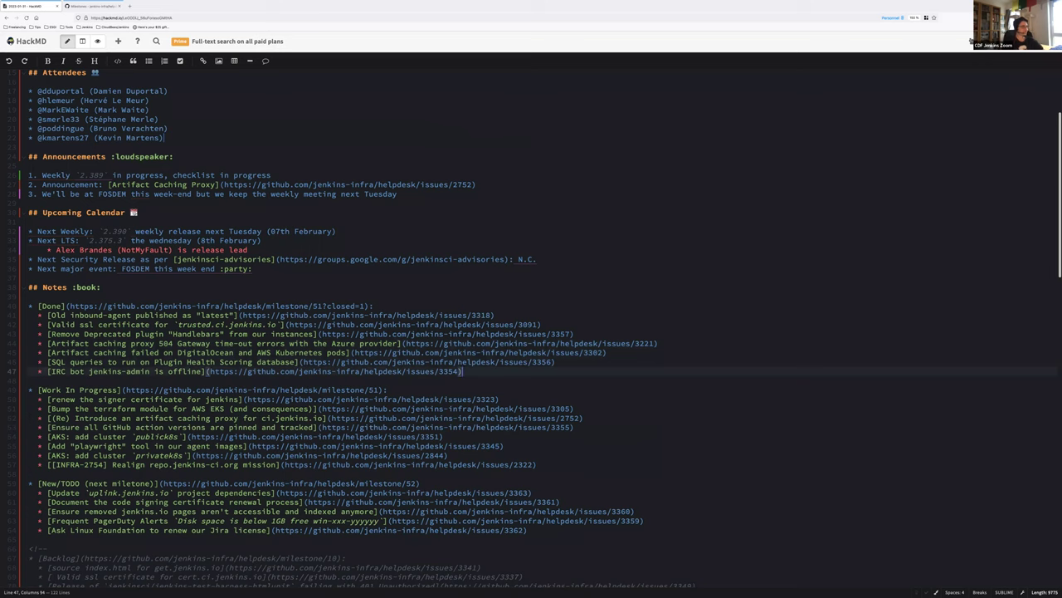
{"action": "key", "text": "Home"}
{"action": "key", "text": "shift+End"}
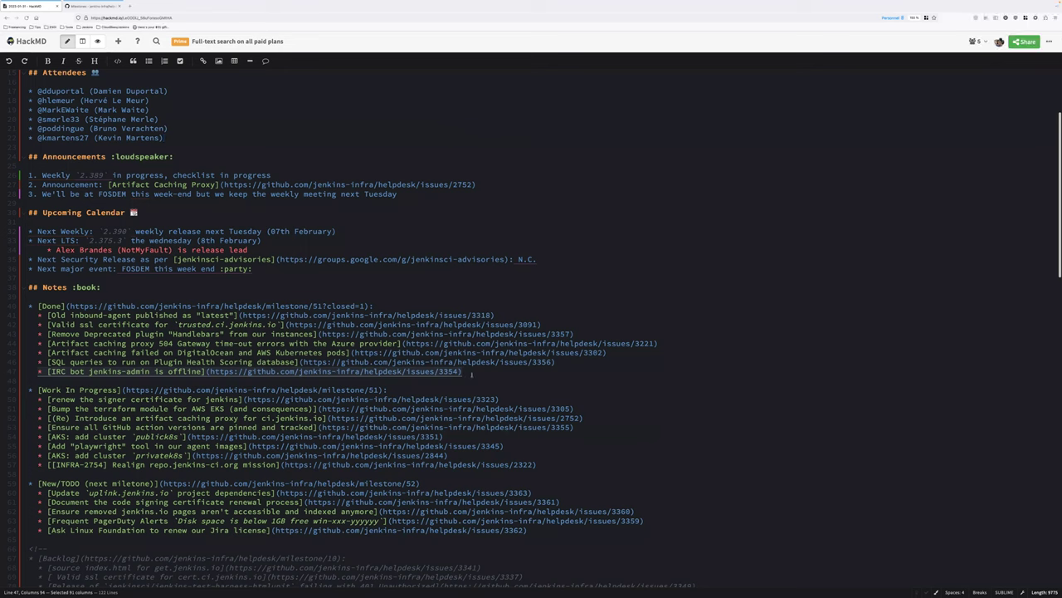
Insert an empty bullet below the uplink.jenkins.io project dependencies entry in the New/TODO list.
{"action": "left_click", "coordinate": [581, 492]}
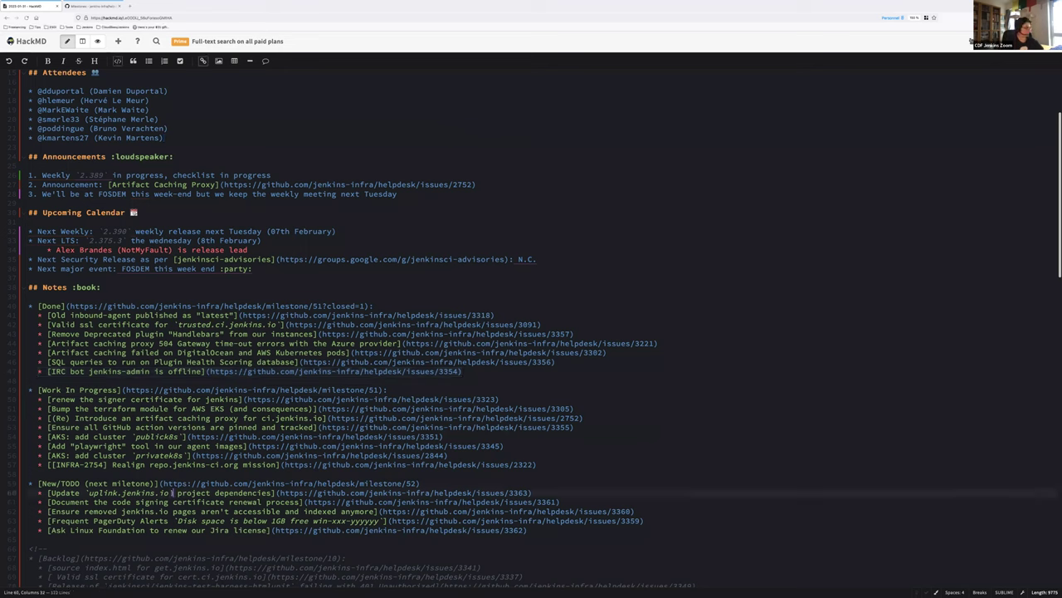
{"action": "key", "text": "Return"}
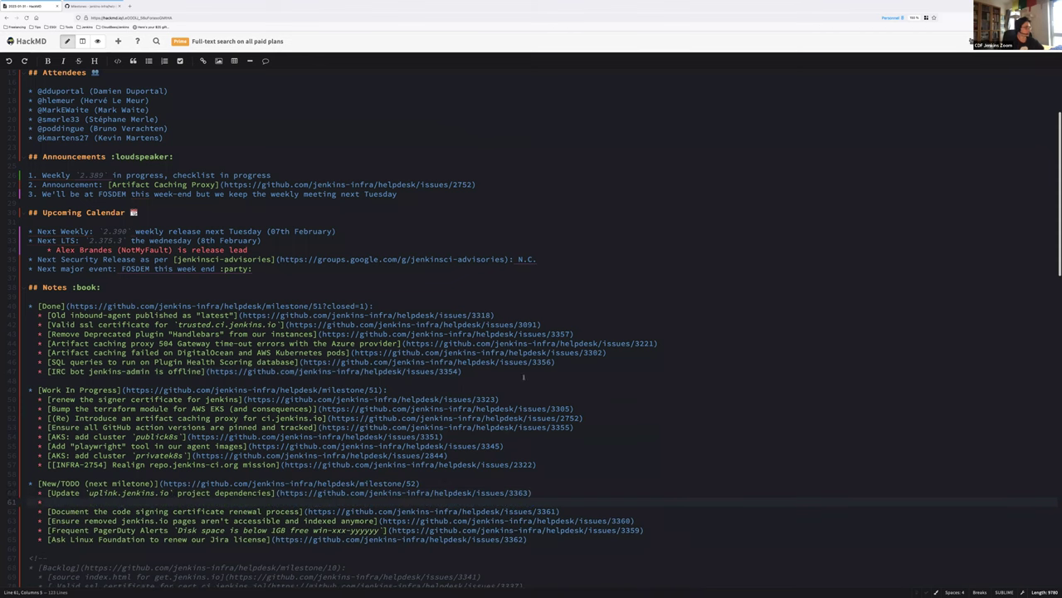
End the Done list with "(no issue) uplink service was down (dashboard not available at least). Restarted the pod and.. it just worked!".
{"action": "left_click", "coordinate": [510, 373]}
{"action": "key", "text": "Return"}
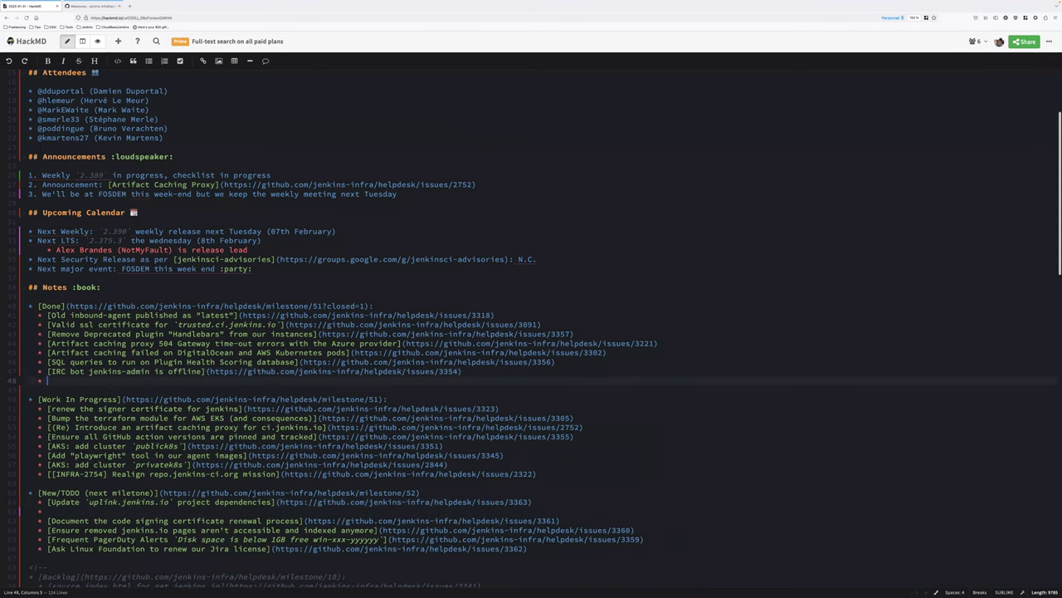
{"action": "type", "text": "(no issue) uplink ser"}
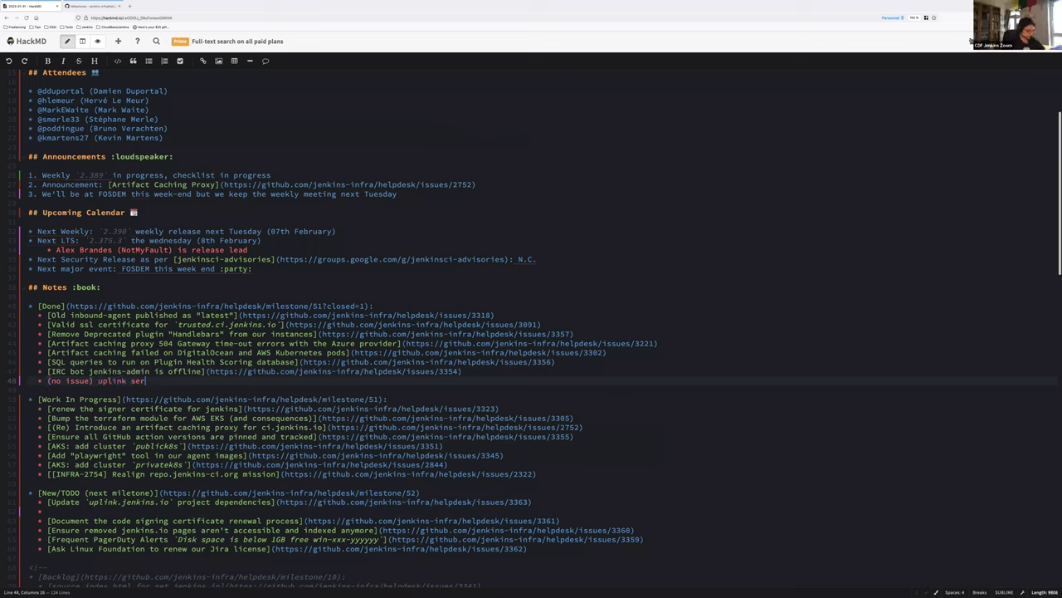
{"action": "type", "text": "vice "}
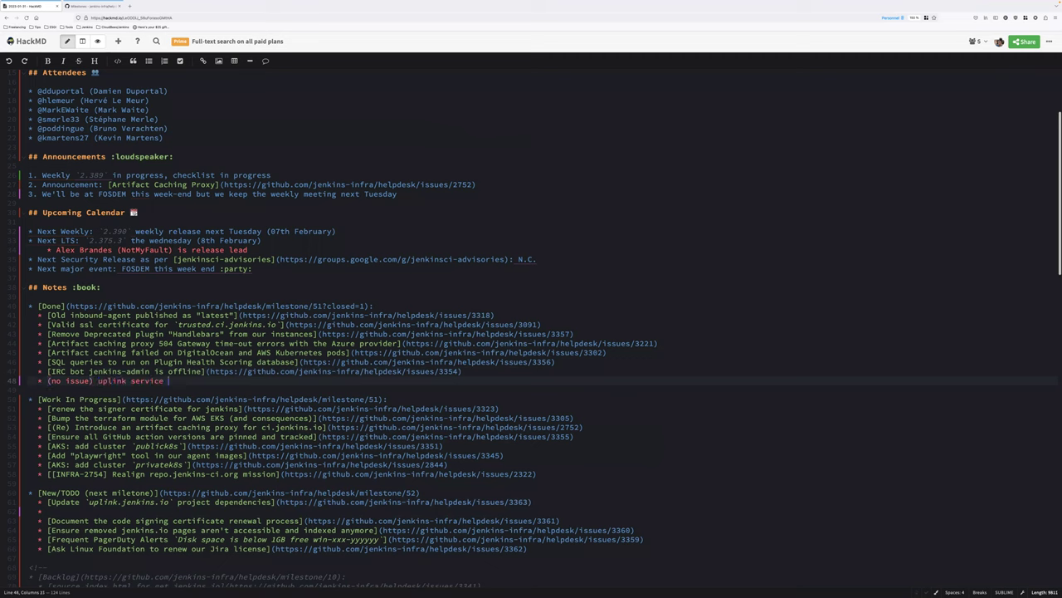
{"action": "type", "text": "was down (dashboard not available"}
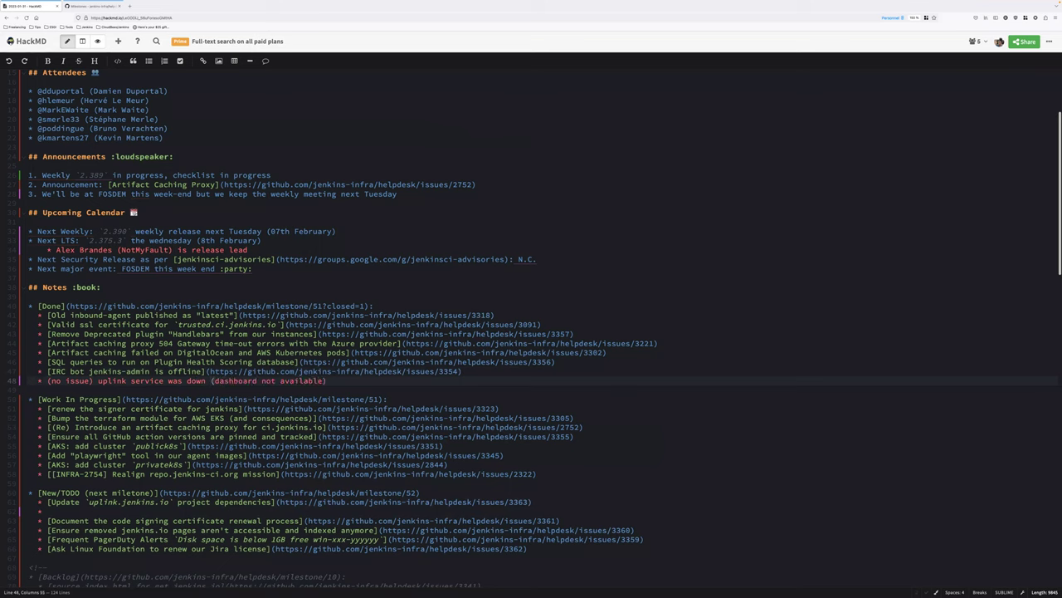
{"action": "type", "text": " at least). Restarted the pod and.. it just worked!"}
Add two sub-bullets under the uplink entry: "See new issues about updating dependencies." and "We can't tell if any data was lost".
{"action": "key", "text": "Return"}
{"action": "key", "text": "Tab"}
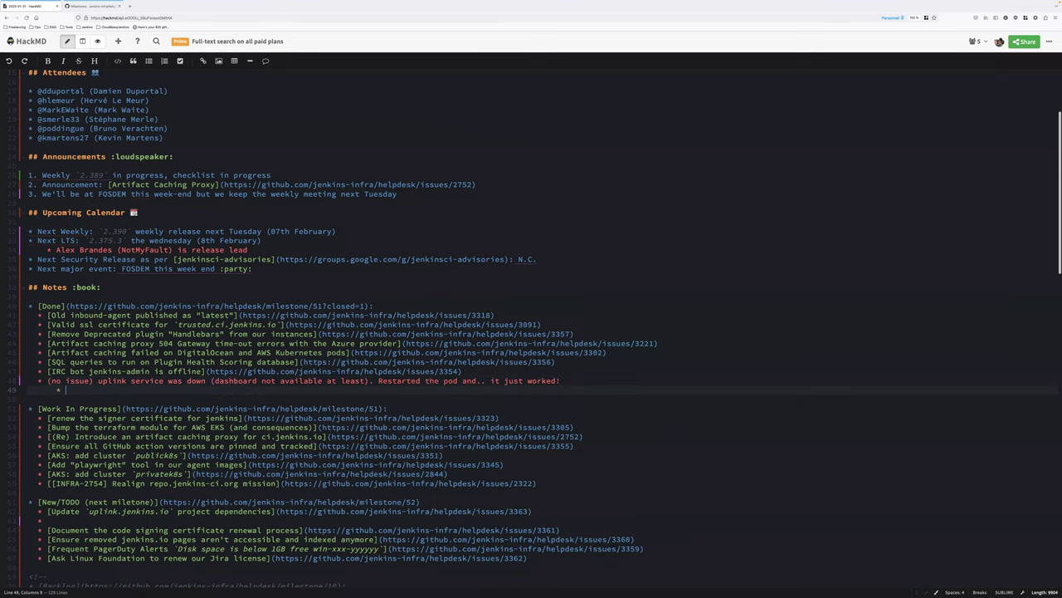
{"action": "type", "text": "See new issues about updating dependencies."}
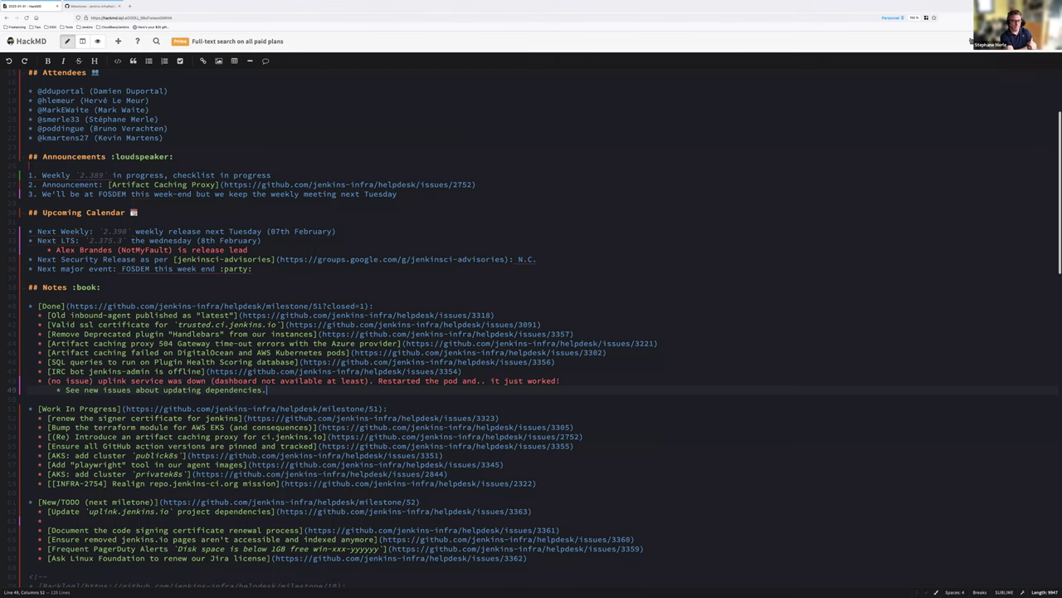
{"action": "key", "text": "Return"}
{"action": "type", "text": "We can't "}
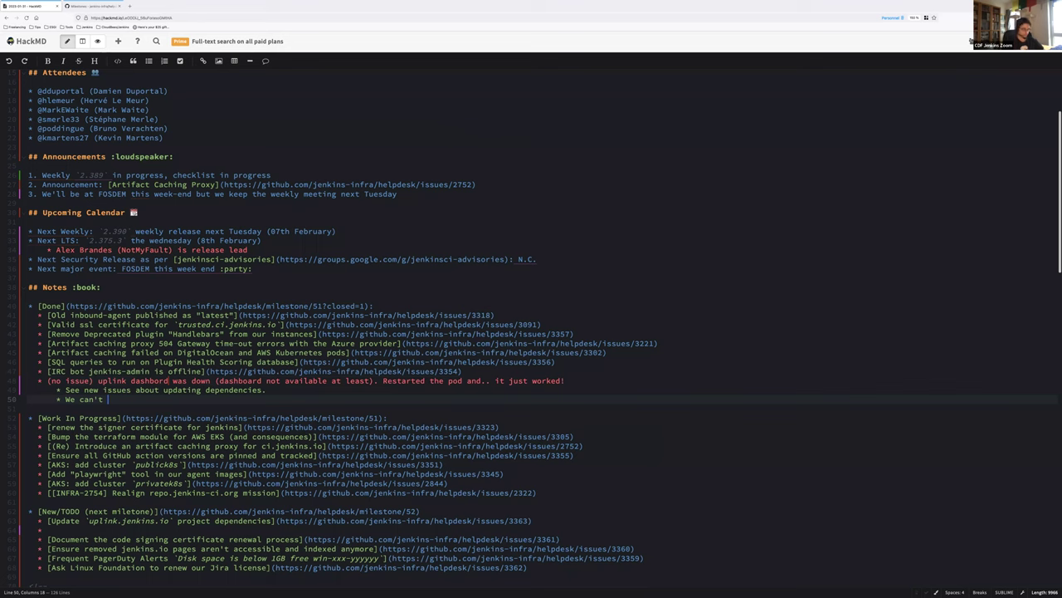
{"action": "type", "text": "tell if any da"}
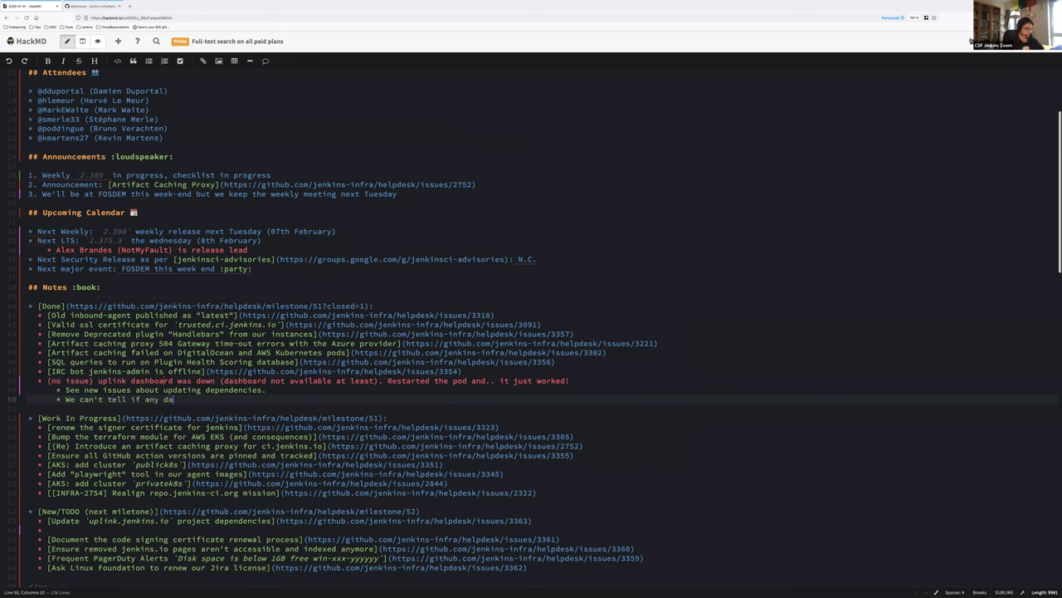
{"action": "type", "text": "ta was lost"}
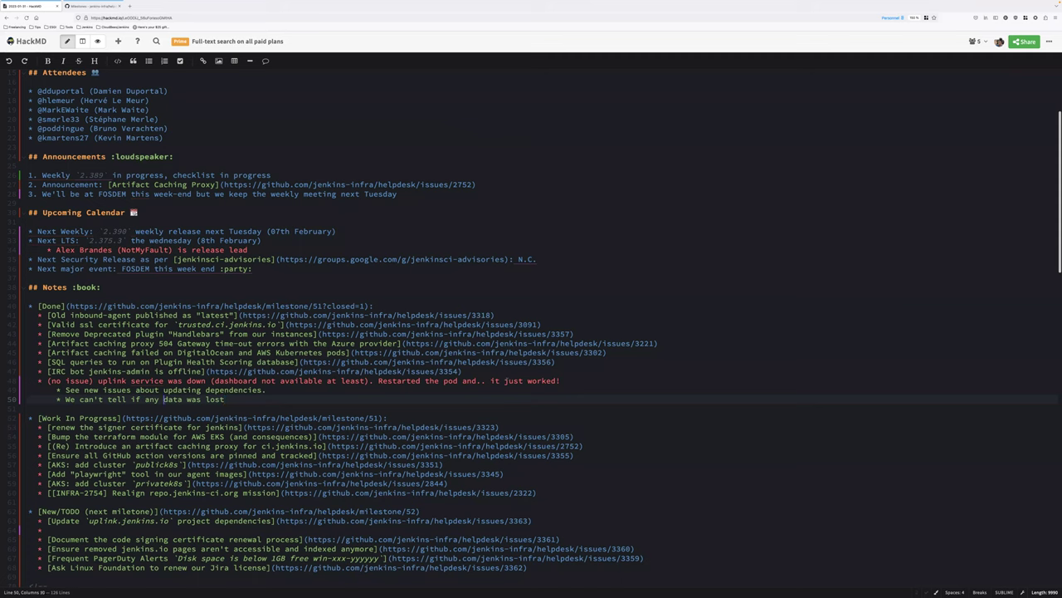
Replace "data" with "telemetry" in the second uplink sub-bullet, append "during the incident" and open an empty sub-bullet below it.
{"action": "key", "text": "Delete"}
{"action": "key", "text": "Delete"}
{"action": "key", "text": "Delete"}
{"action": "key", "text": "Delete"}
{"action": "type", "text": "telemtry"}
{"action": "type", "text": "e"}
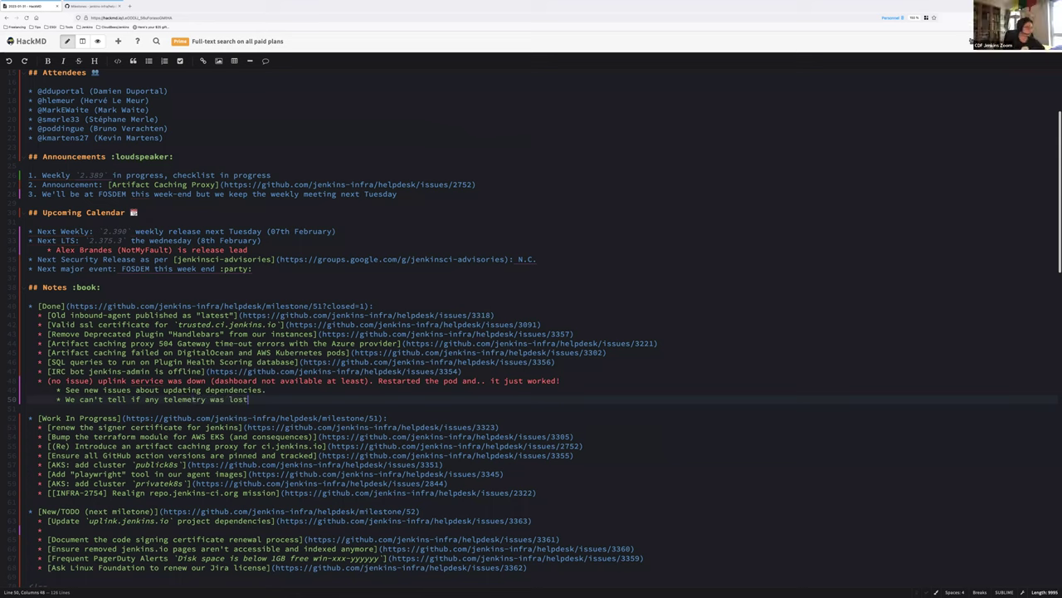
{"action": "type", "text": " during the incident"}
{"action": "key", "text": "Return"}
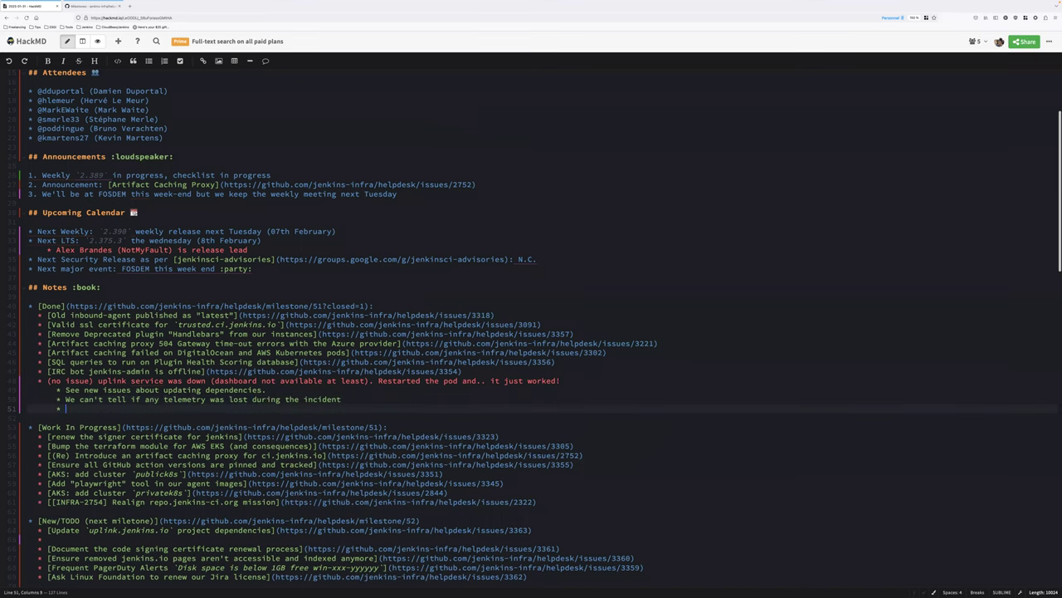
End the first uplink sub-bullet with "below" in place of its final period.
{"action": "left_click", "coordinate": [264, 389]}
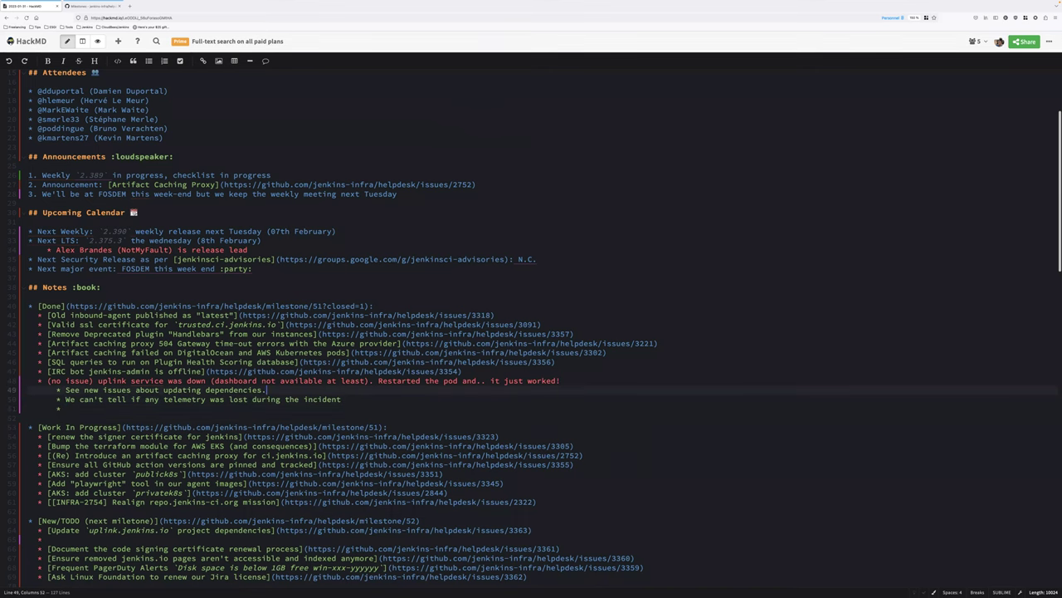
{"action": "type", "text": "below"}
{"action": "key", "text": "Down"}
{"action": "key", "text": "Down"}
Write the third uplink sub-bullet: "It seems that it uses a Sentry.io account: we need to get access", followed by two possible contacts' first names in parentheses.
{"action": "key", "text": "Tab"}
{"action": "type", "text": "It seems "}
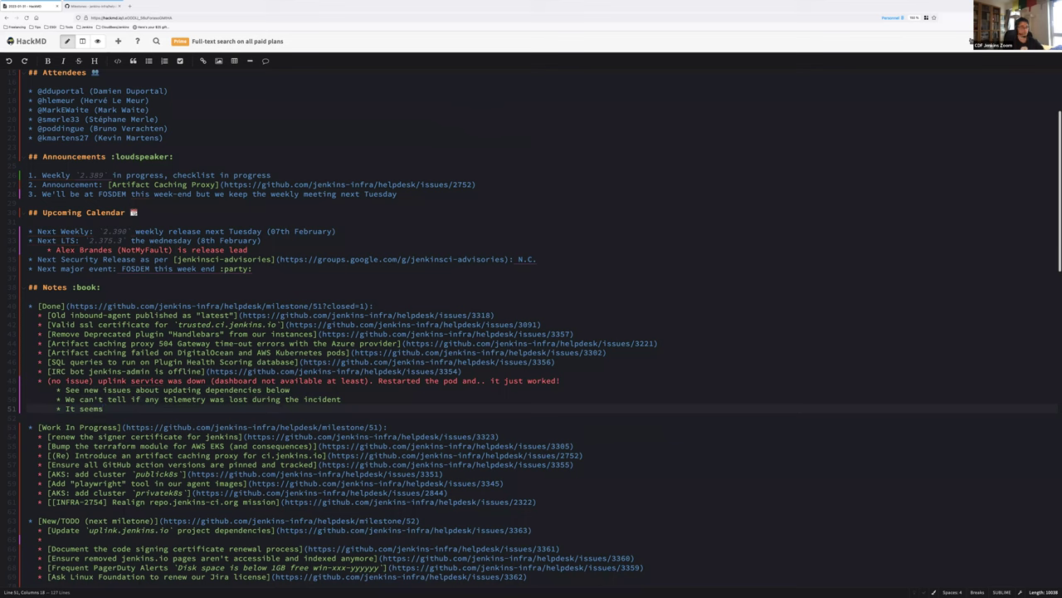
{"action": "type", "text": "that we"}
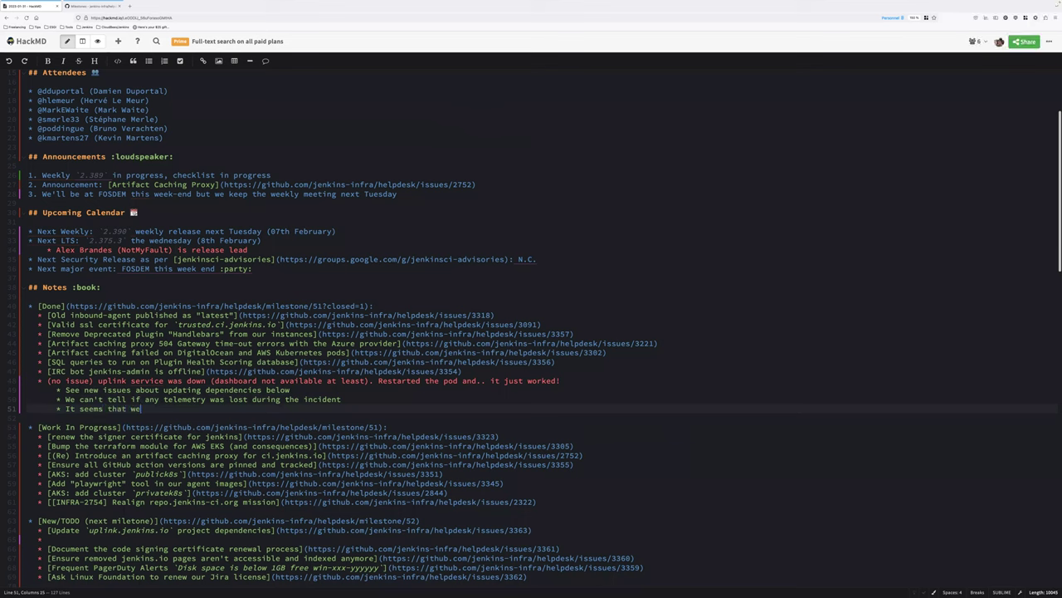
{"action": "key", "text": "BackSpace"}
{"action": "key", "text": "BackSpace"}
{"action": "type", "text": "it us"}
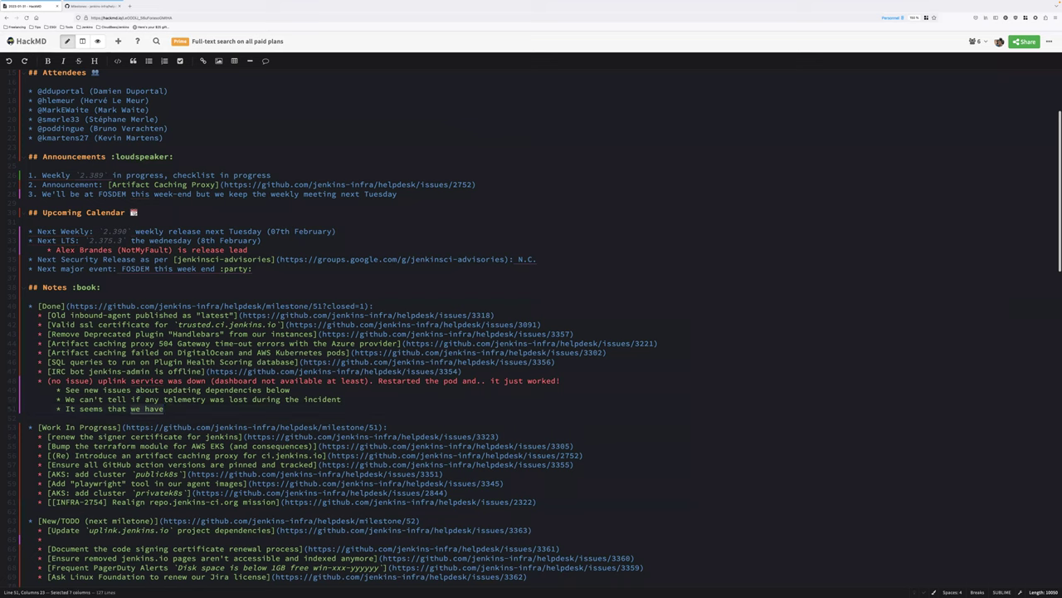
{"action": "type", "text": "es a Sentry"}
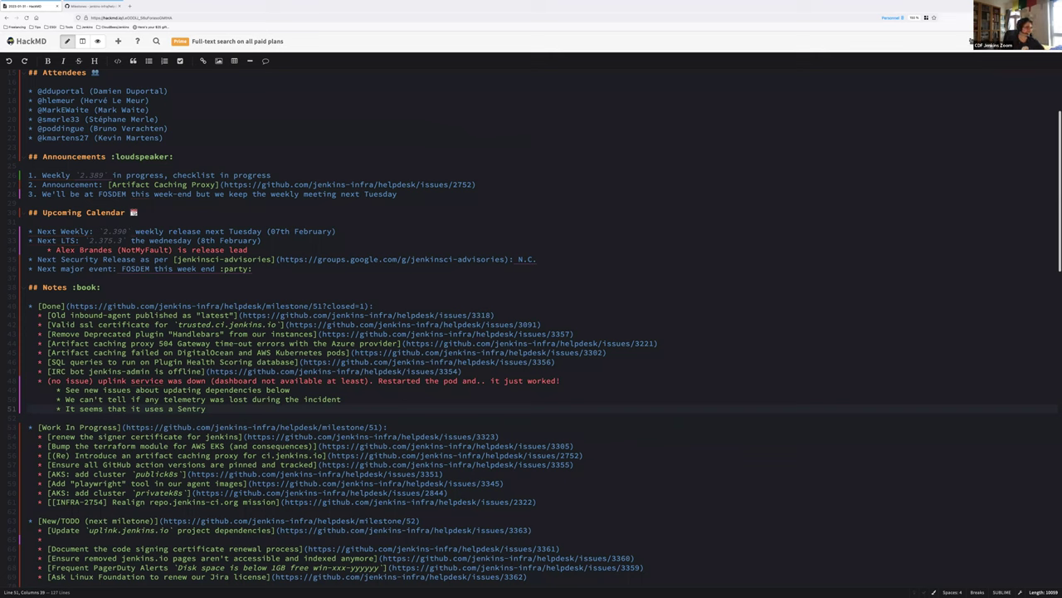
{"action": "type", "text": ".ii account: we need to g"}
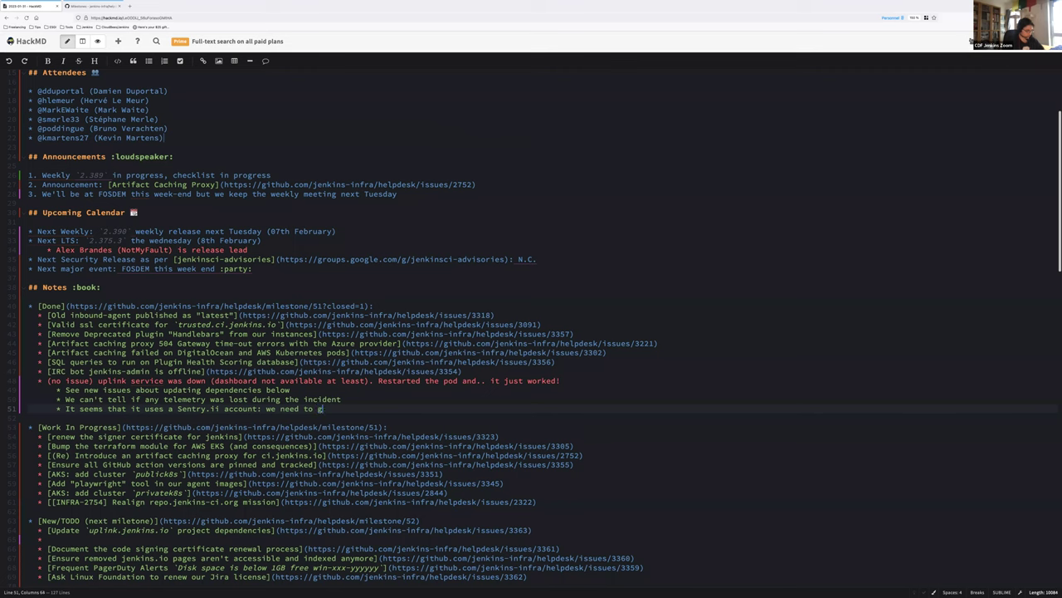
{"action": "type", "text": "et access (Olivier "}
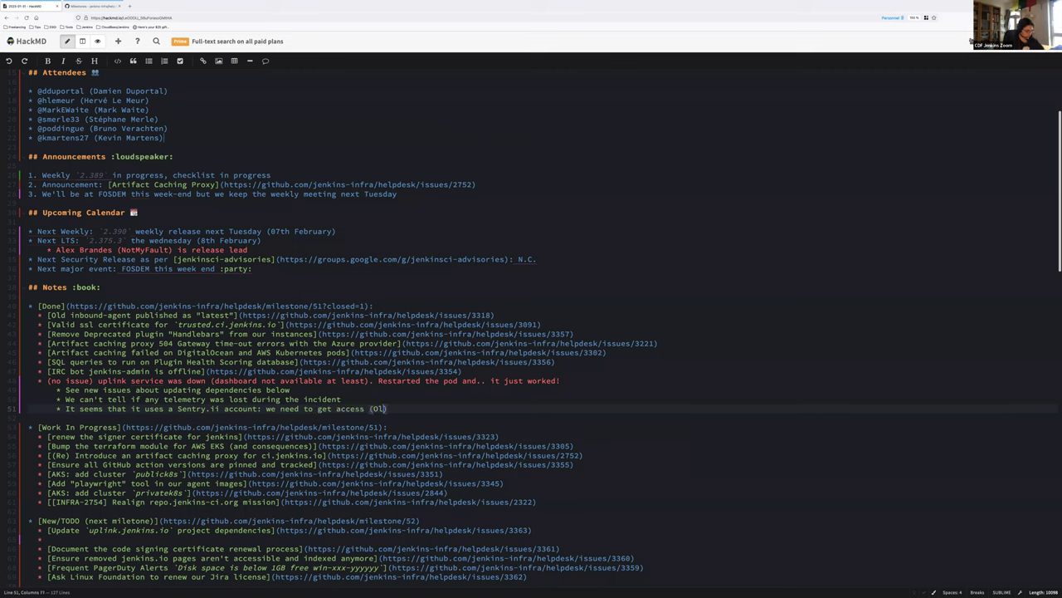
{"action": "type", "text": "N TYler ?"}
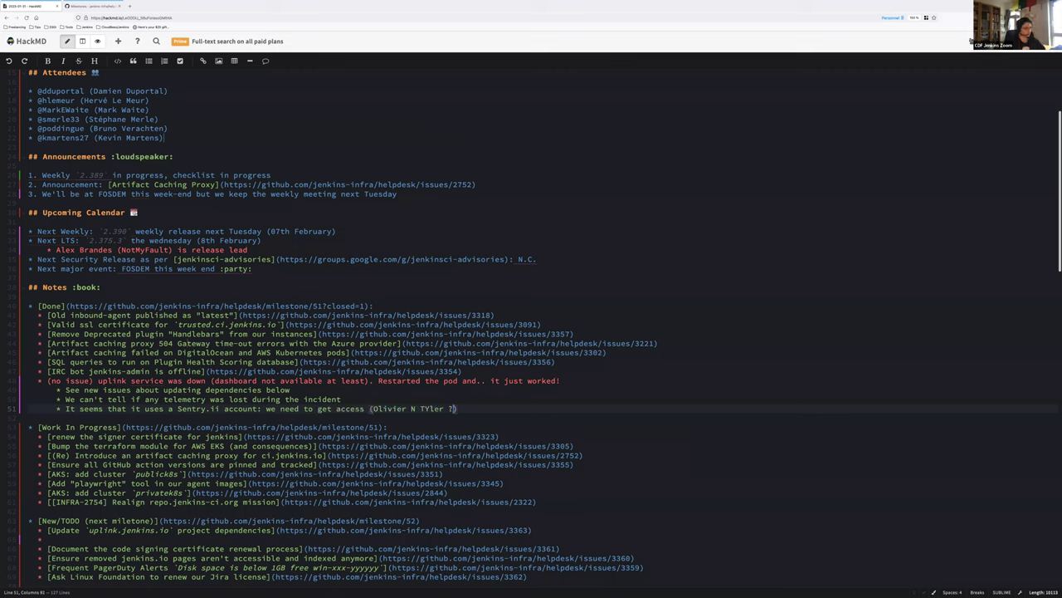
Tidy the two contact names in the Sentry.io sub-bullet: question mark directly after each, and only the first letter of the second capitalized.
{"action": "left_click", "coordinate": [420, 408]}
{"action": "key", "text": "BackSpace"}
{"action": "key", "text": "BackSpace"}
{"action": "type", "text": "?"}
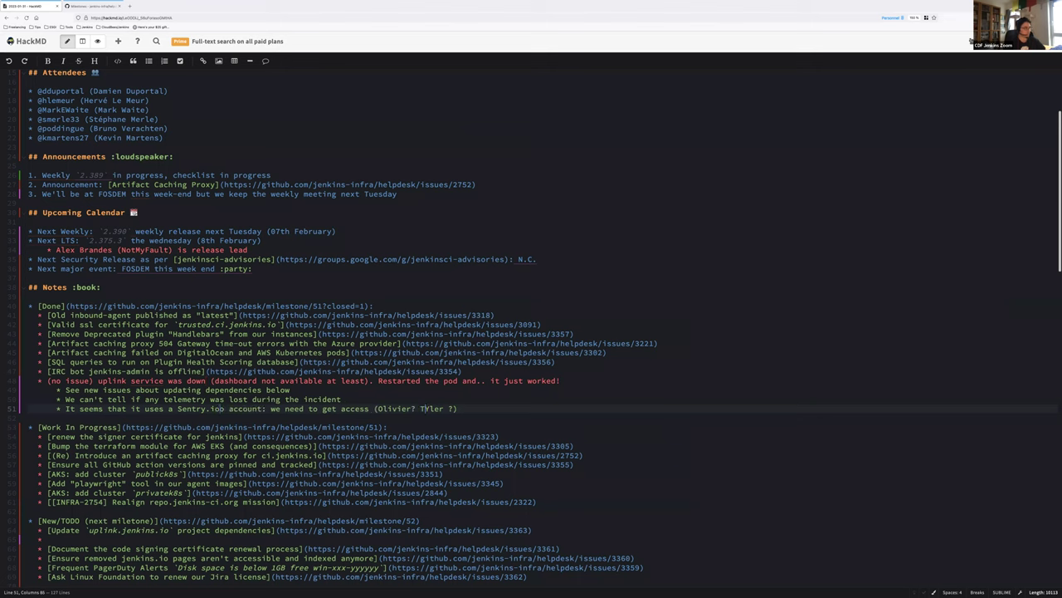
{"action": "key", "text": "BackSpace"}
{"action": "type", "text": "y"}
{"action": "key", "text": "Delete"}
{"action": "key", "text": "End"}
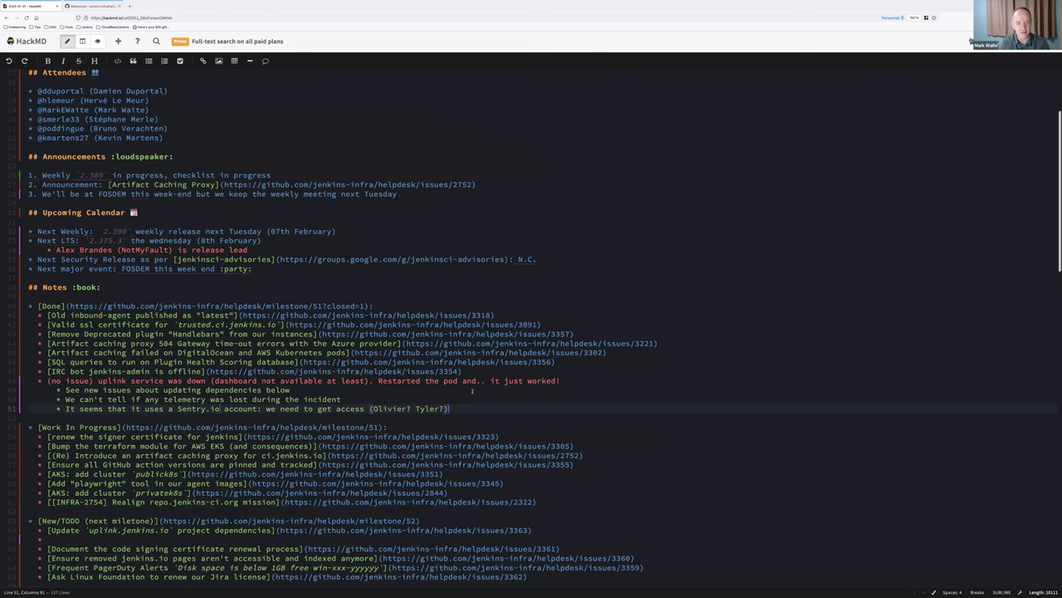
{"action": "key", "text": "Return"}
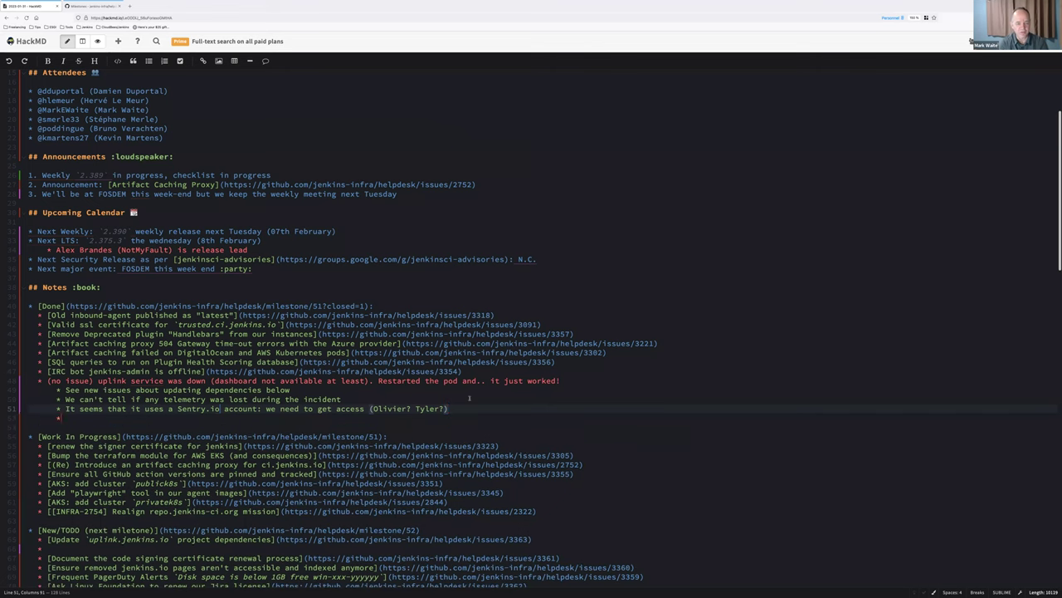
{"action": "key", "text": "BackSpace"}
{"action": "key", "text": "BackSpace"}
{"action": "key", "text": "BackSpace"}
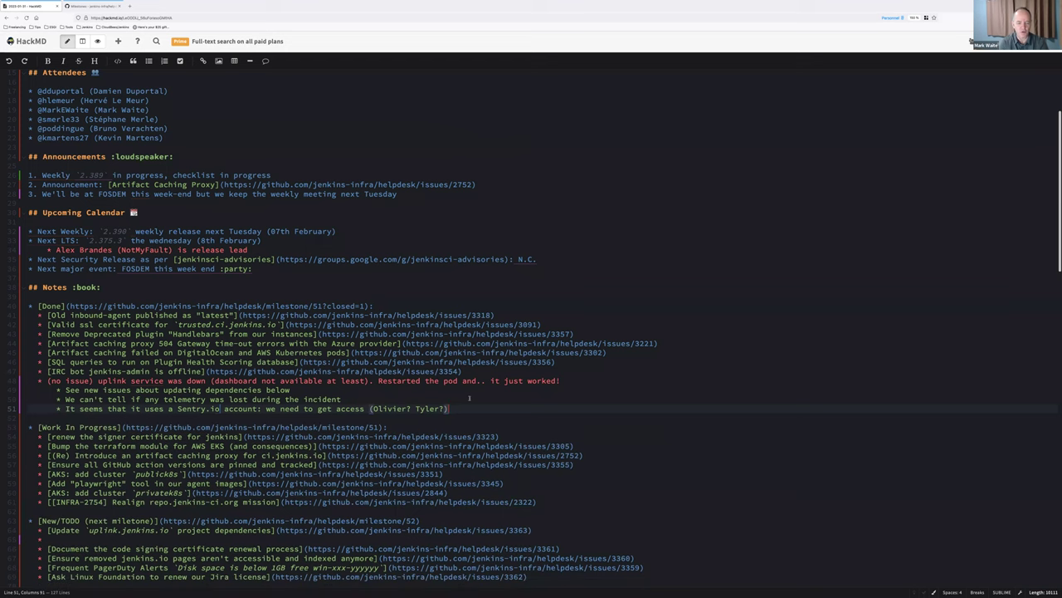
Add two more possible contacts, each followed by a question mark, inside the parentheses of the Sentry.io sub-bullet.
{"action": "key", "text": "Left"}
{"action": "type", "text": "Bat"}
{"action": "key", "text": "BackSpace"}
{"action": "type", "text": "ptise Mathus?"}
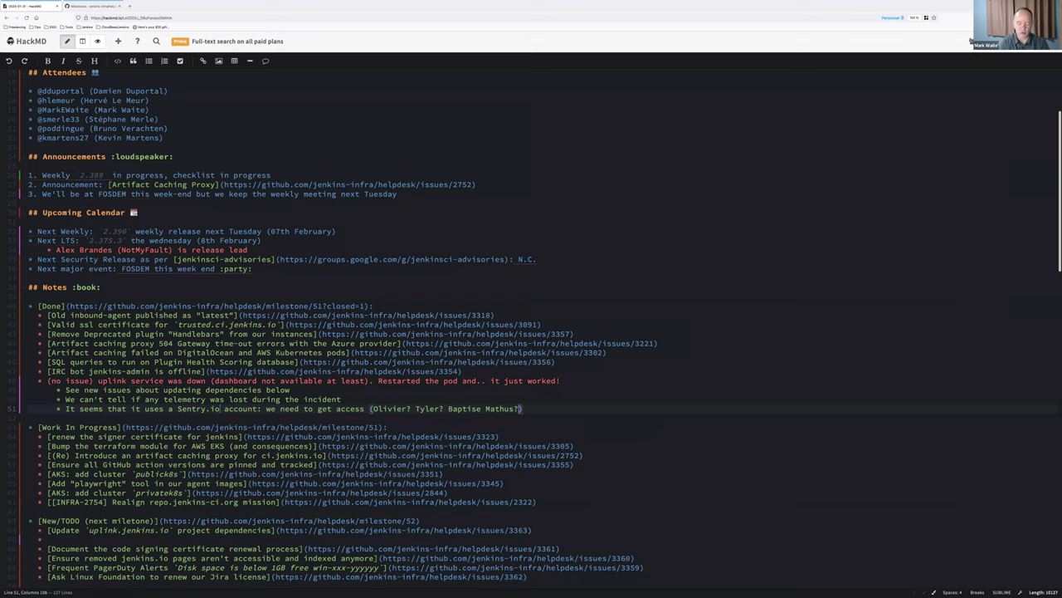
{"action": "type", "text": " Daniel?"}
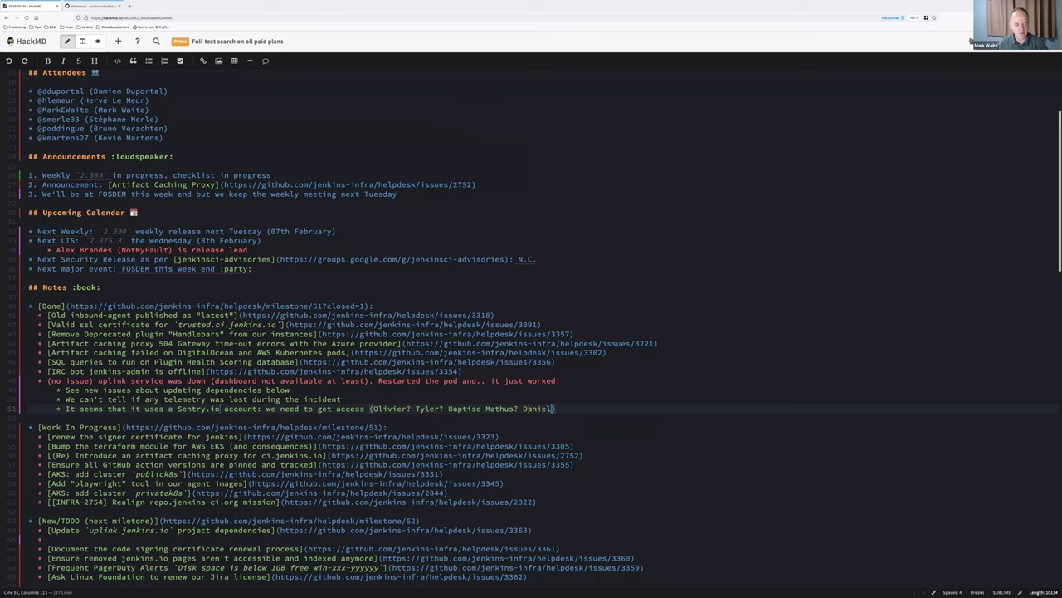
{"action": "type", "text": "t"}
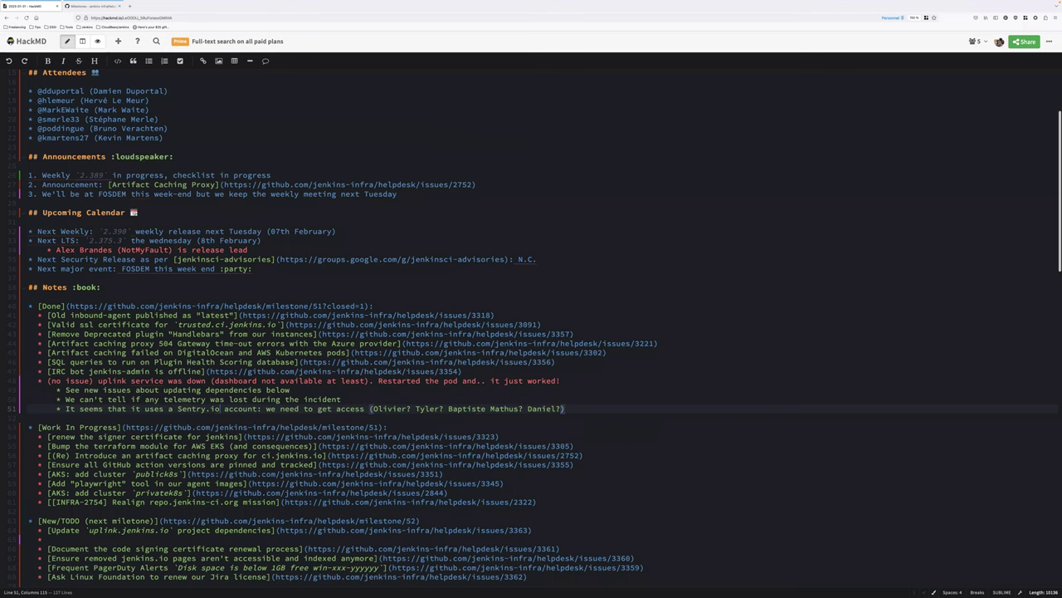
Add a fourth uplink sub-bullet reading "PostgreSQL Azure Database to be migrated into our "flexible" instance".
{"action": "key", "text": "Return"}
{"action": "type", "text": "PostgreSQL"}
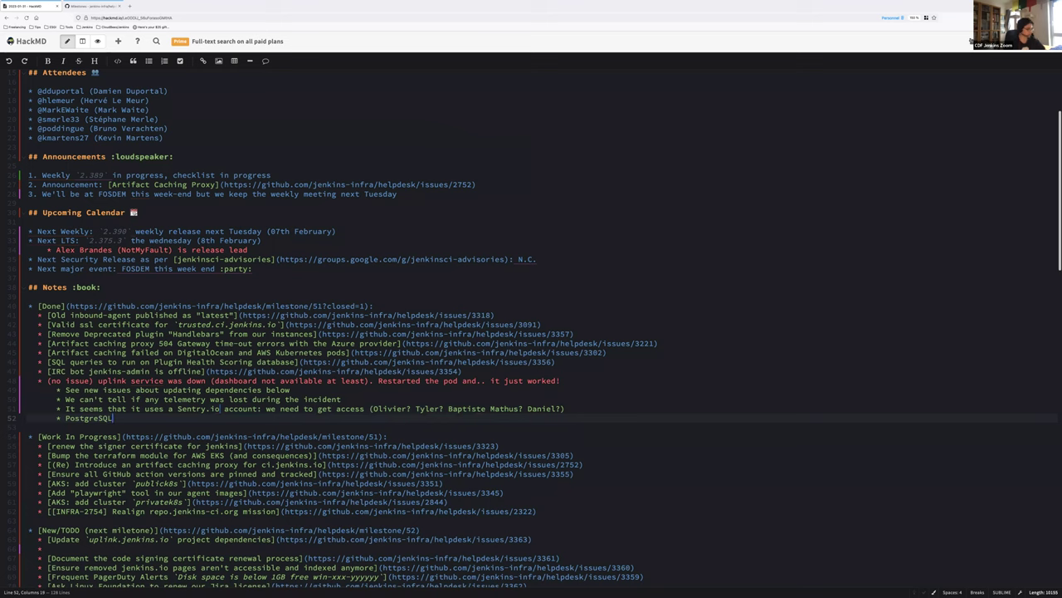
{"action": "type", "text": " Azure Dat"}
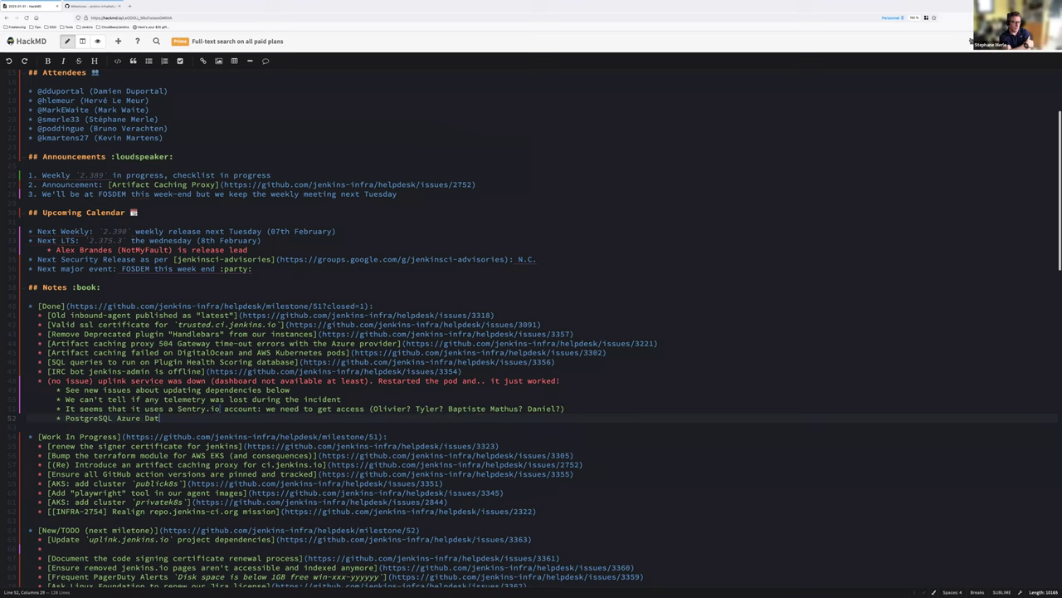
{"action": "type", "text": "abase"}
{"action": "scroll", "coordinate": [535, 329], "scroll_direction": "down", "scroll_amount": 1}
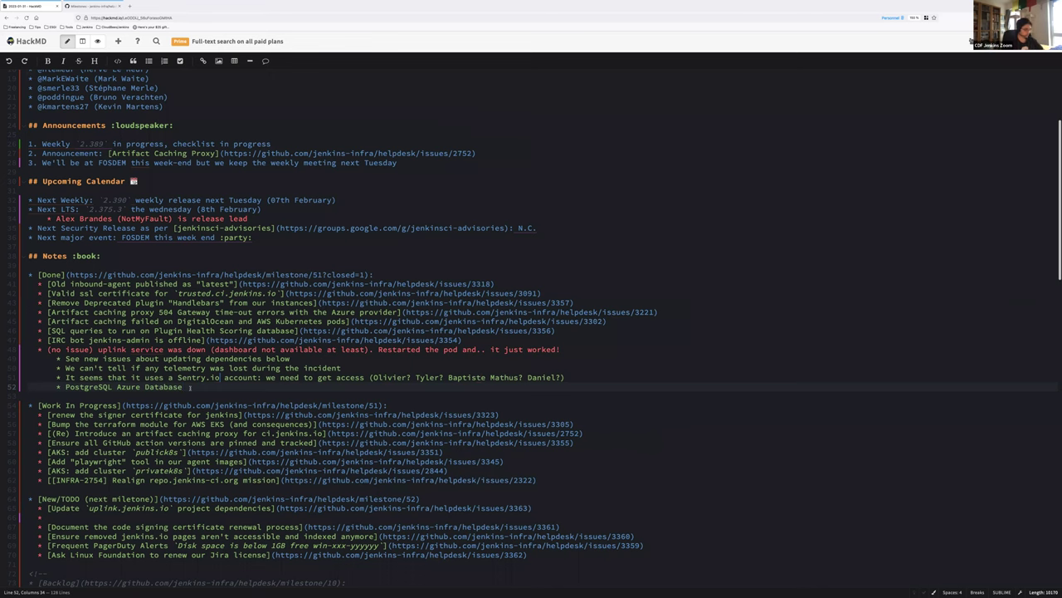
{"action": "type", "text": "to be migrated into our \""}
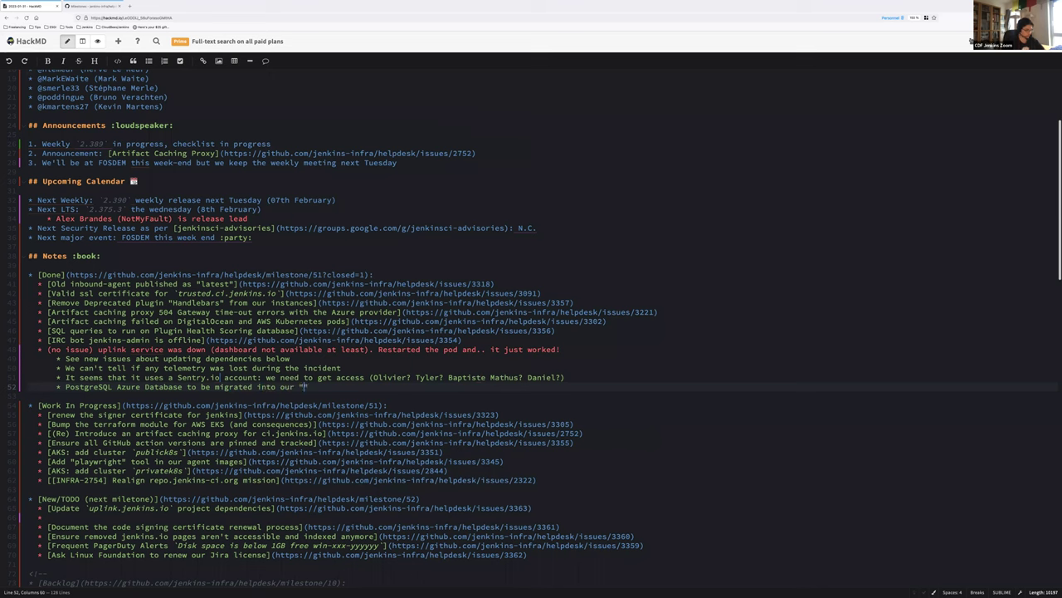
{"action": "type", "text": "flexible\" instance"}
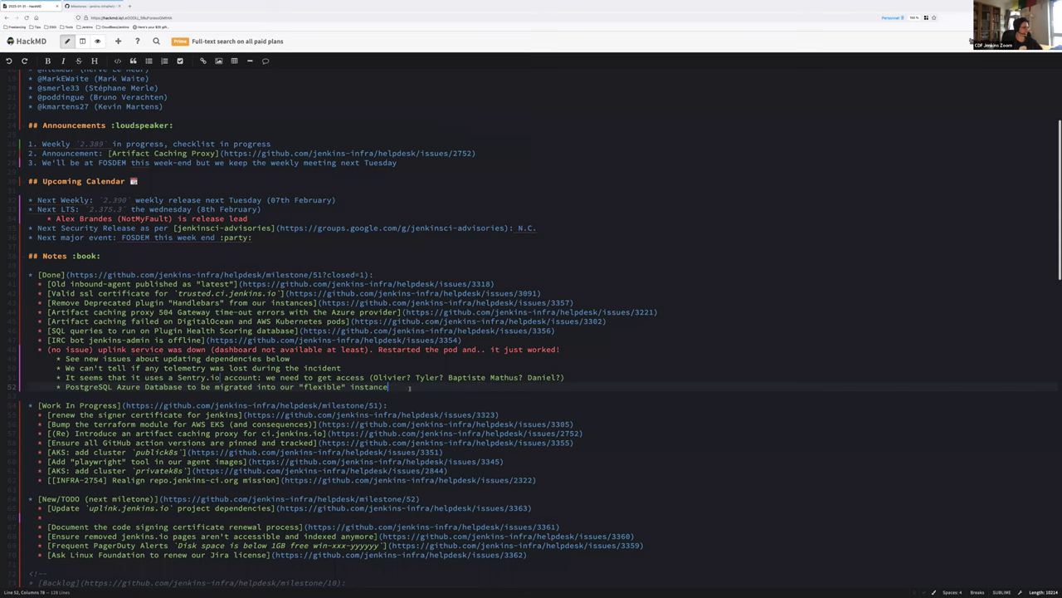
Copy the GitHub URL of the "renew the signer certificate for jenkins" entry in the Work In Progress list.
{"action": "scroll", "coordinate": [190, 427], "scroll_direction": "down", "scroll_amount": 2}
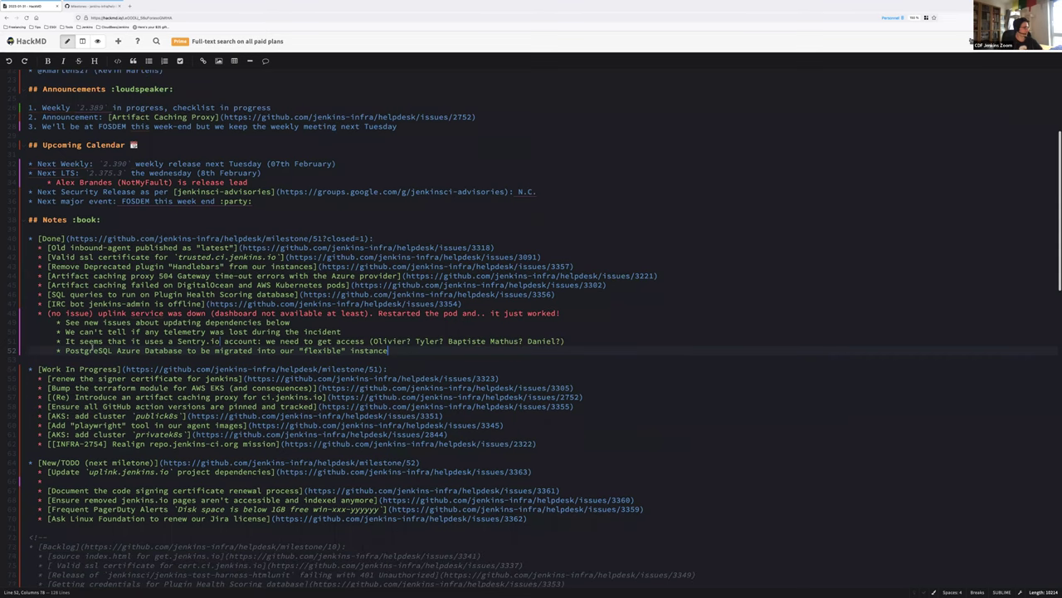
{"action": "left_click", "coordinate": [58, 368]}
{"action": "scroll", "coordinate": [199, 399], "scroll_direction": "down", "scroll_amount": 1}
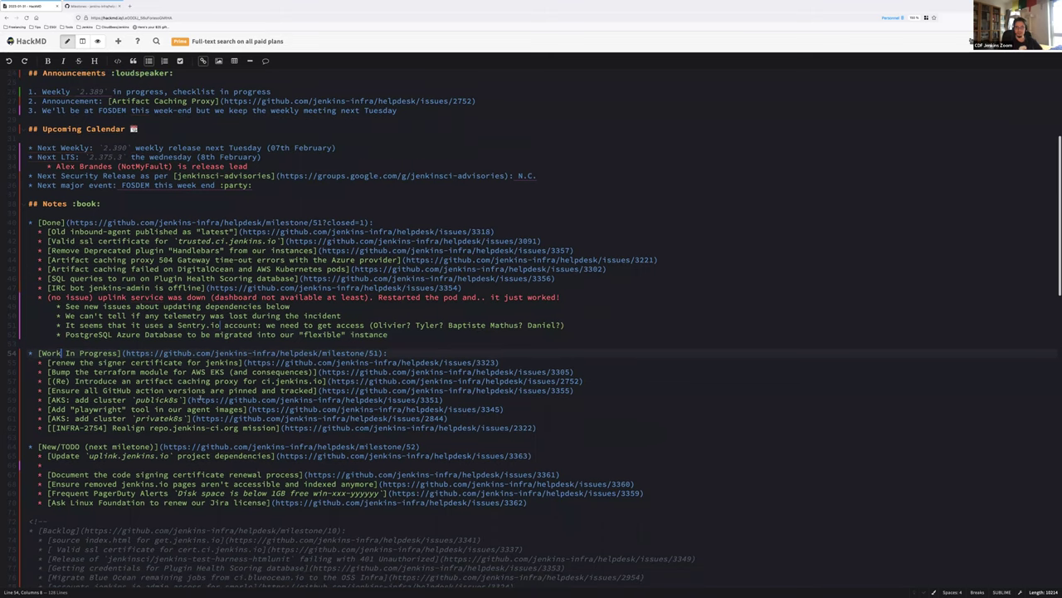
{"action": "scroll", "coordinate": [199, 399], "scroll_direction": "down", "scroll_amount": 1}
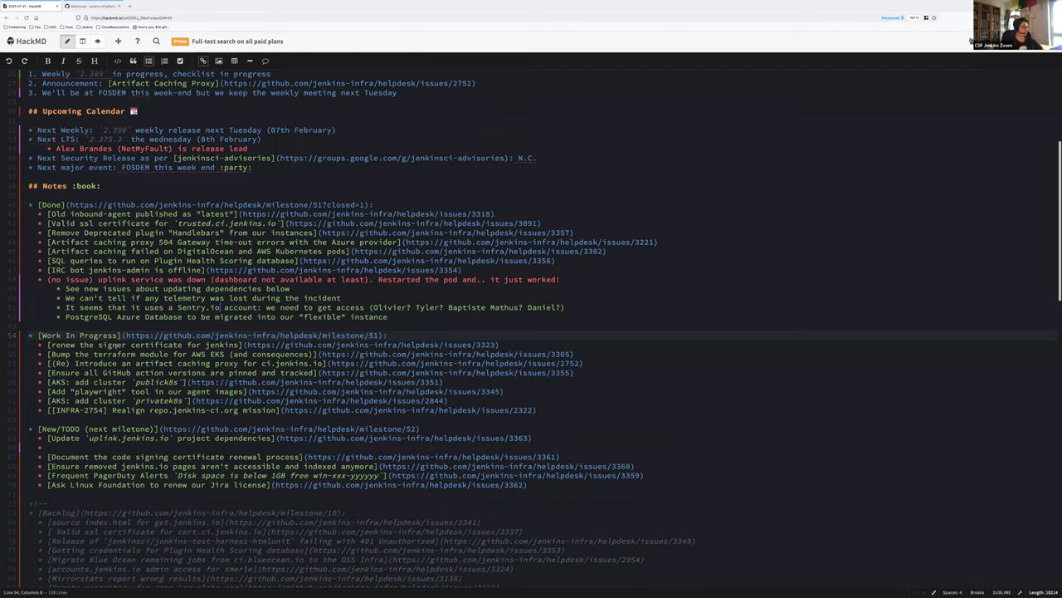
{"action": "left_click", "coordinate": [117, 344]}
{"action": "key", "text": "Home"}
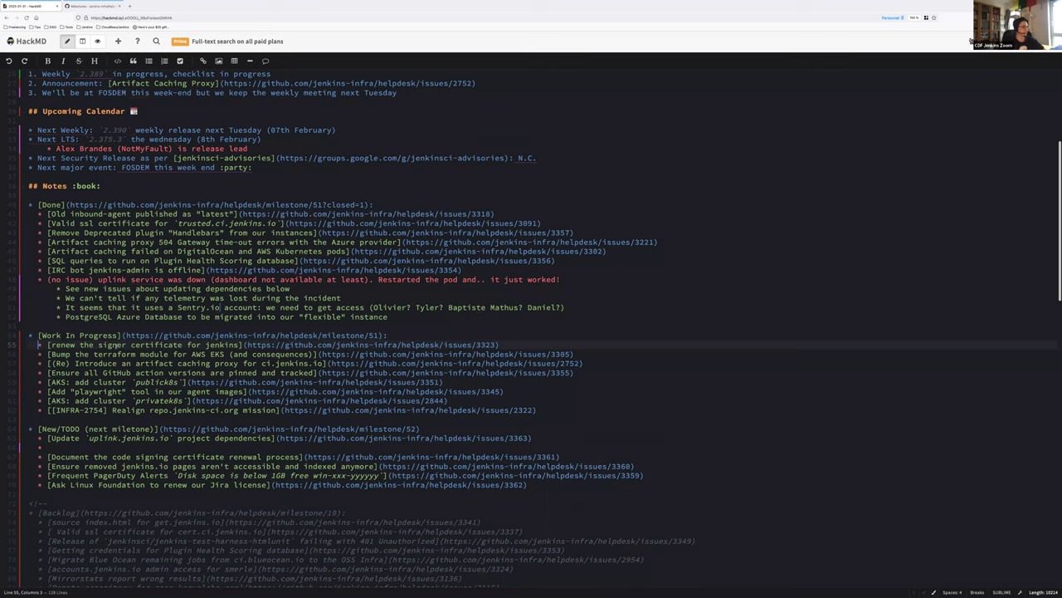
{"action": "left_click", "coordinate": [123, 344]}
{"action": "left_click", "coordinate": [246, 343]}
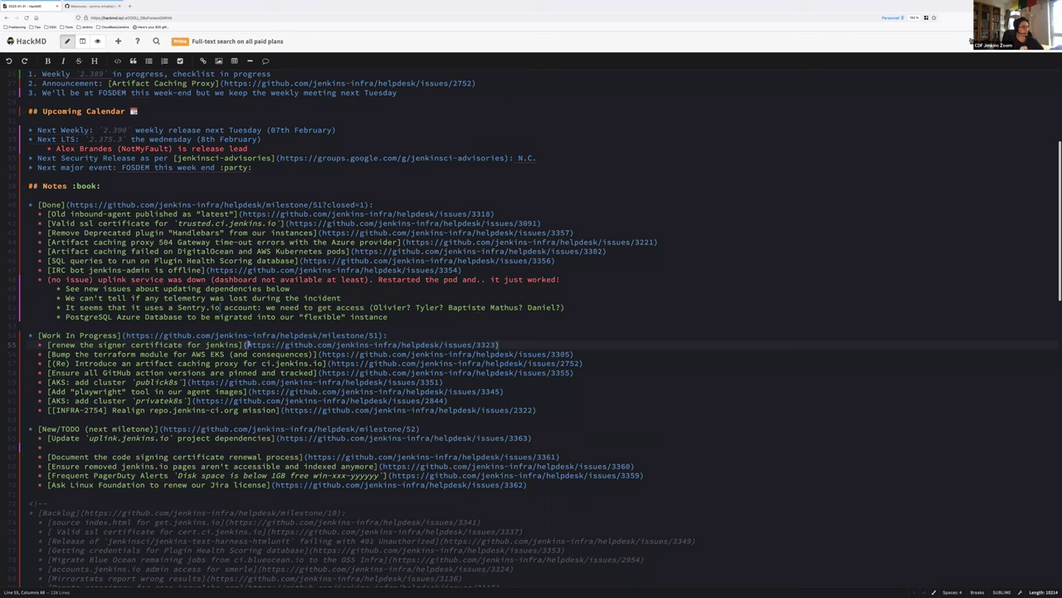
{"action": "left_click_drag", "start_coordinate": [246, 344], "coordinate": [498, 345]}
{"action": "key", "text": "ctrl+c"}
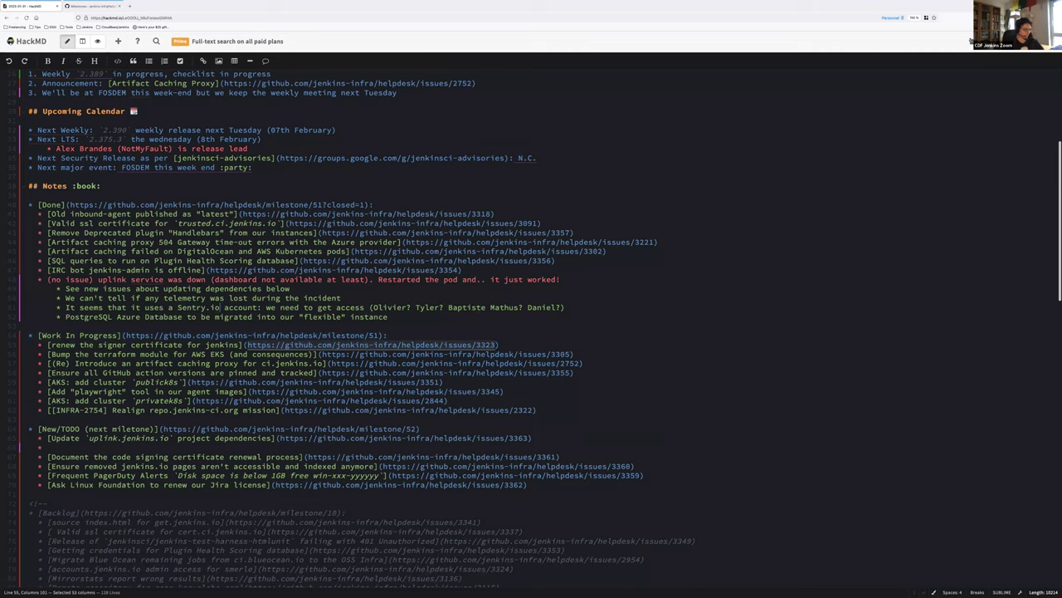
Open the copied signer certificate issue link in a new Personal container tab and read through its discussion.
{"action": "left_click", "coordinate": [107, 7]}
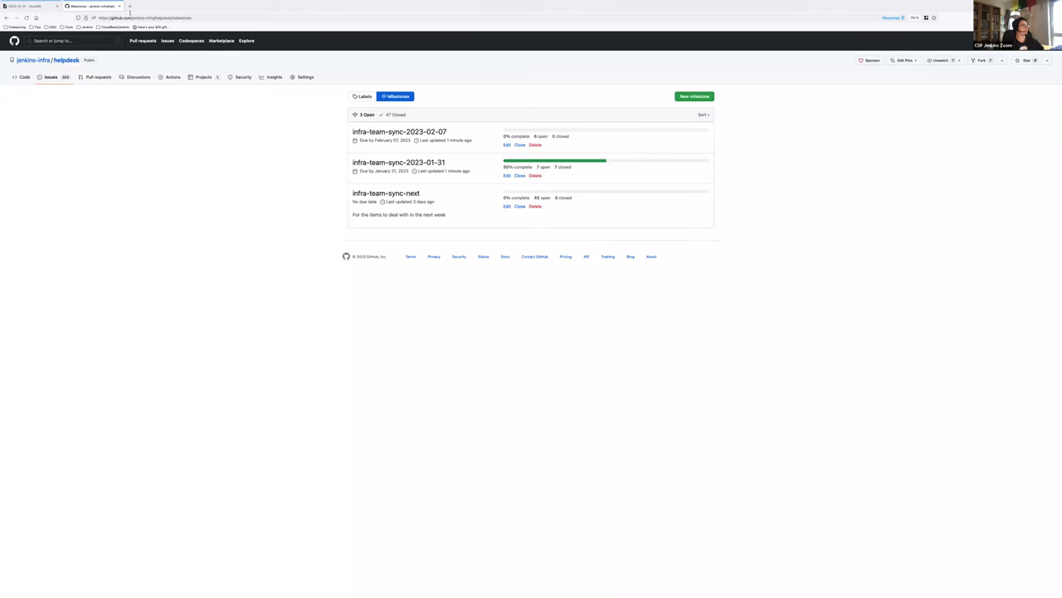
{"action": "left_click", "coordinate": [150, 17]}
{"action": "right_click", "coordinate": [130, 6]}
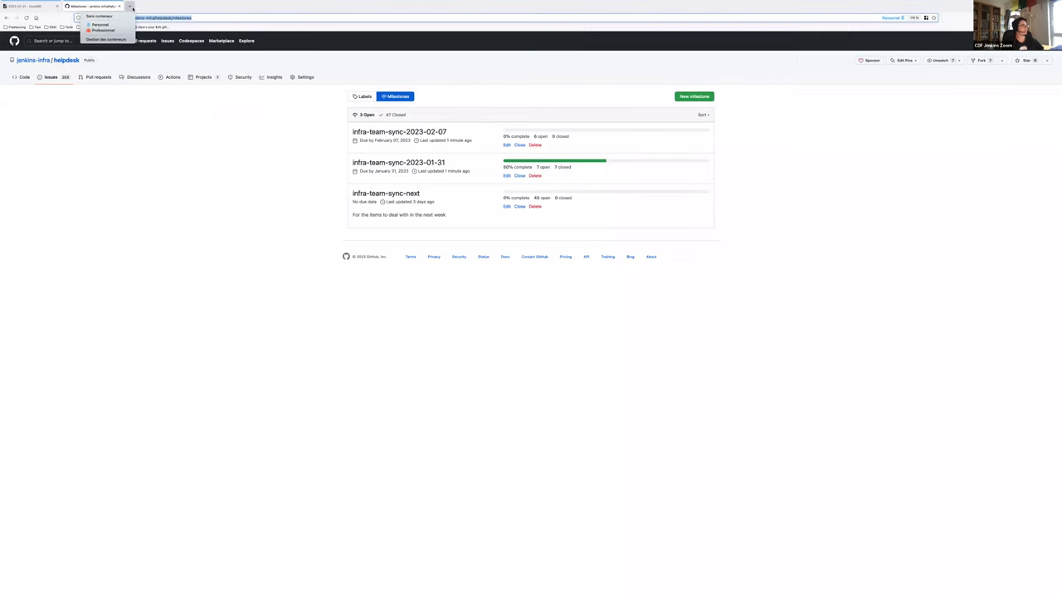
{"action": "left_click", "coordinate": [101, 25]}
{"action": "key", "text": "ctrl+v"}
{"action": "key", "text": "Return"}
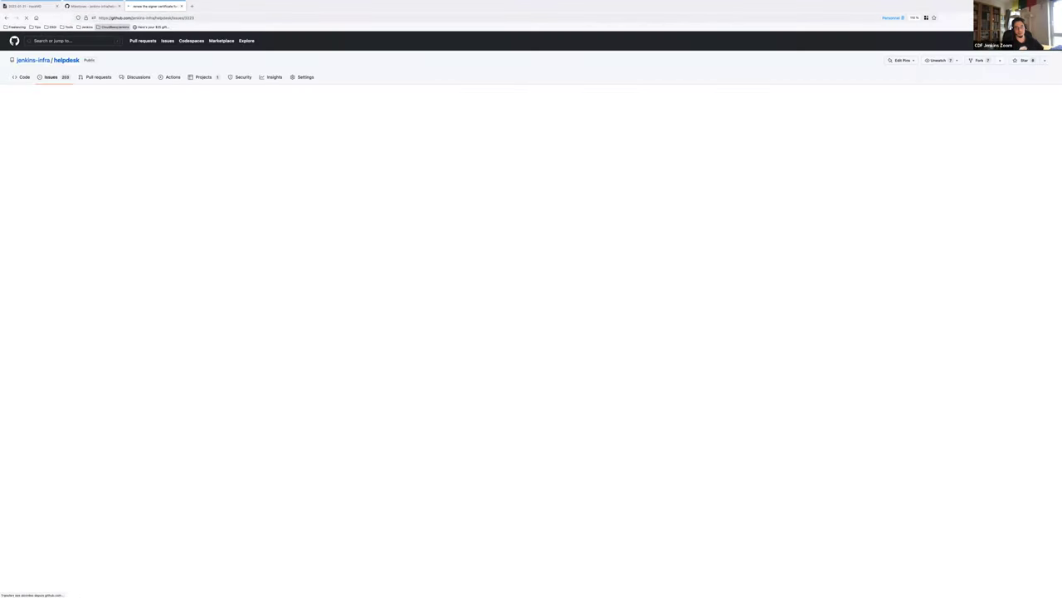
{"action": "scroll", "coordinate": [249, 241], "scroll_direction": "down", "scroll_amount": 3}
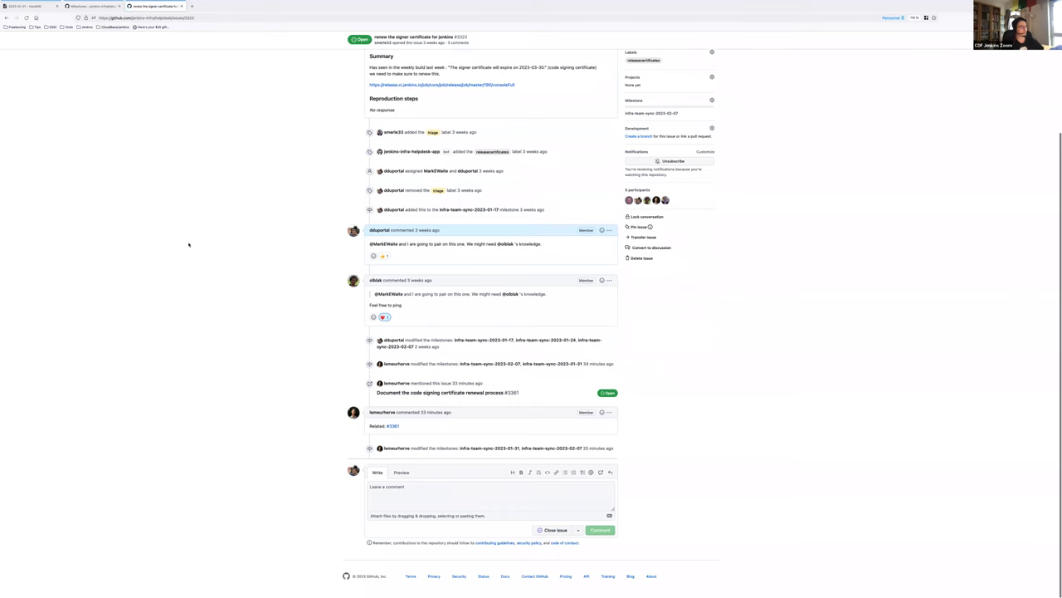
Open the related issue #3361 in its own tab and review it alongside the signer certificate renewal issue #3323.
{"action": "right_click", "coordinate": [390, 429]}
{"action": "left_click", "coordinate": [415, 432]}
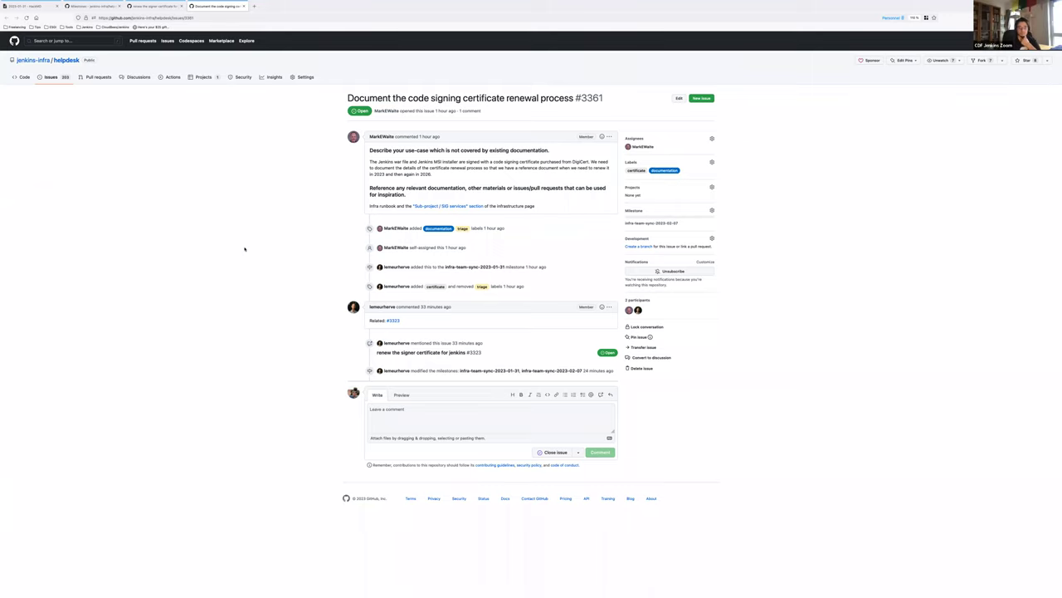
{"action": "left_click", "coordinate": [150, 6]}
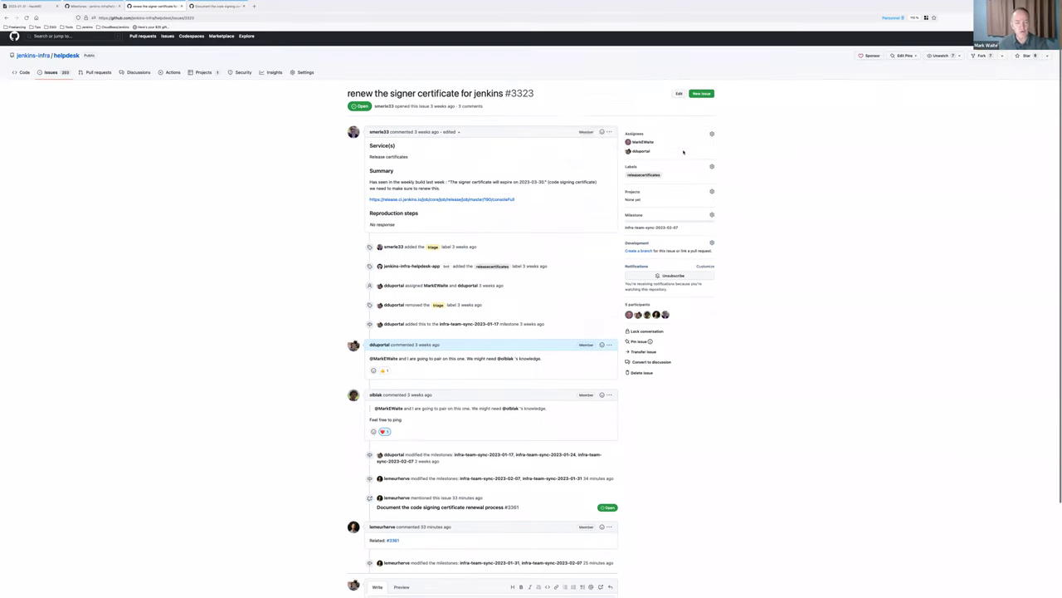
{"action": "scroll", "coordinate": [78, 208], "scroll_direction": "up", "scroll_amount": 2}
{"action": "key", "text": "ctrl+Tab"}
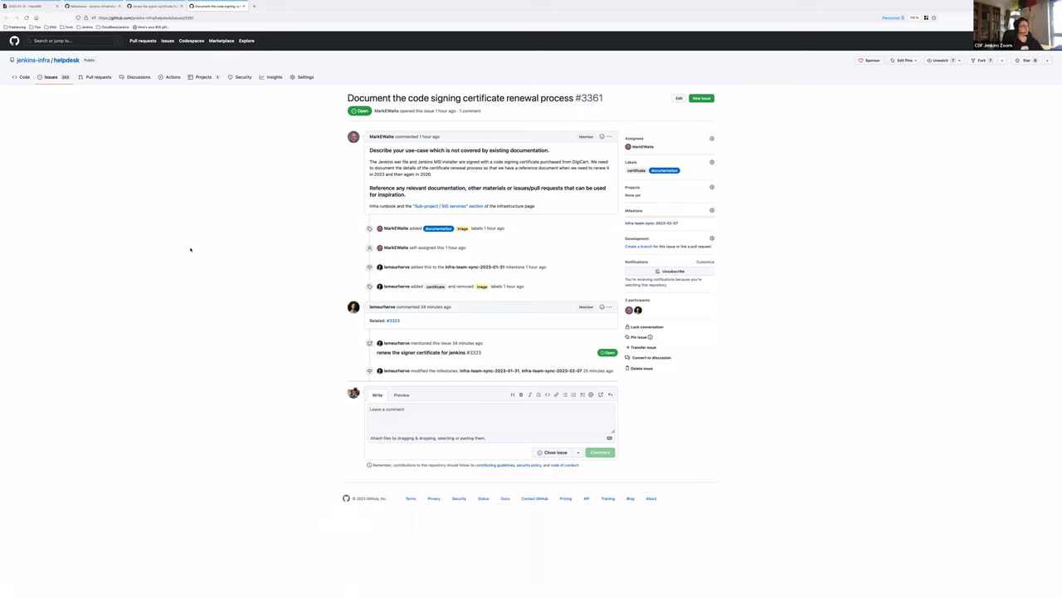
{"action": "key", "text": "ctrl+shift+Tab"}
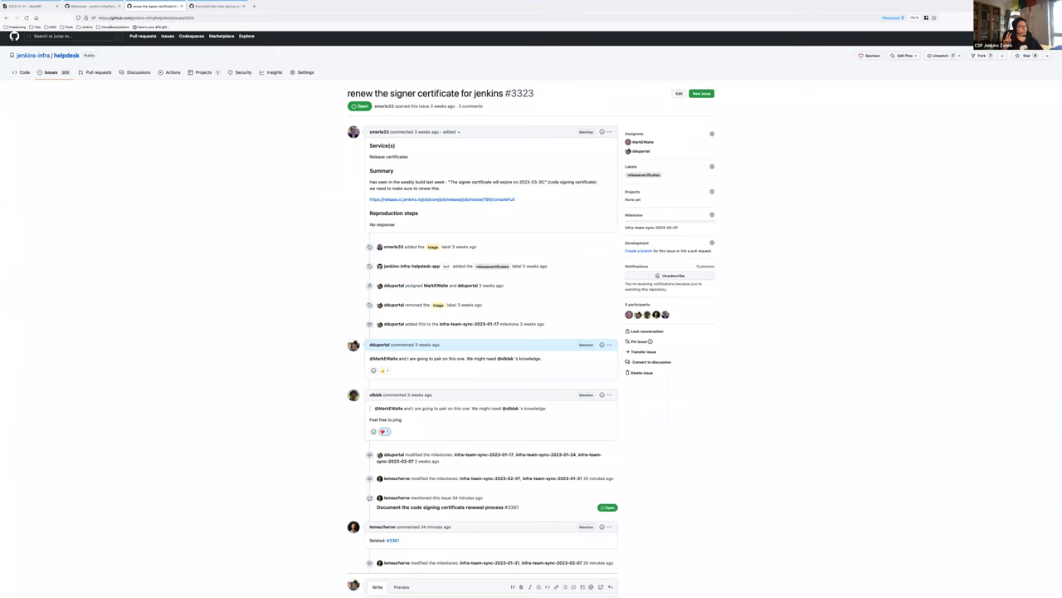
{"action": "key", "text": "ctrl+Tab"}
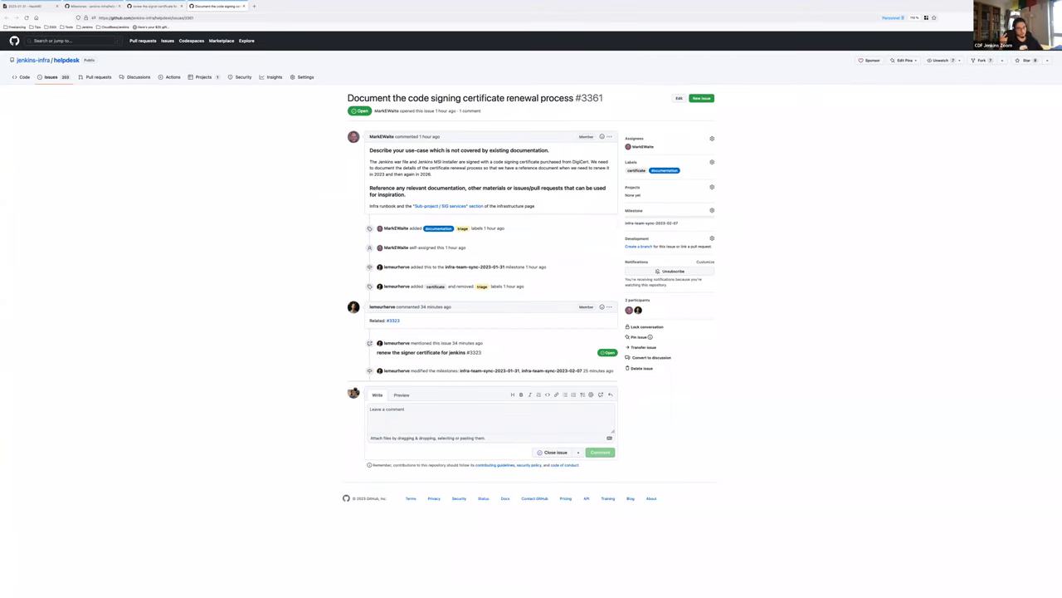
In the meeting notes, add a signer certificate sub-bullet: Digicert access confirmed by the mentioned team member, "Let's work on it after the `2.375.3` LTS".
{"action": "key", "text": "ctrl+shift+Tab"}
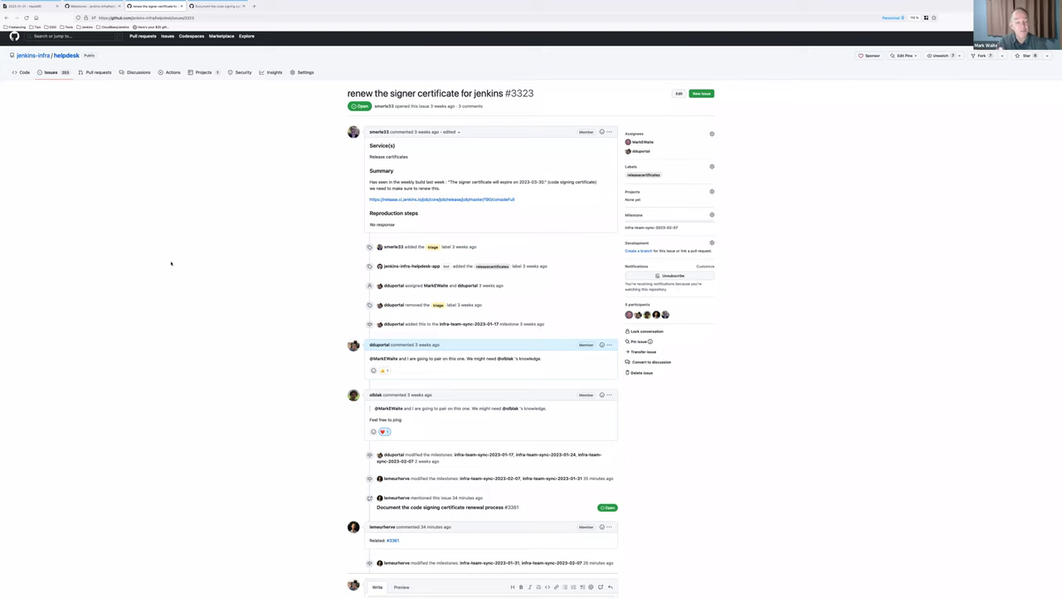
{"action": "left_click", "coordinate": [25, 6]}
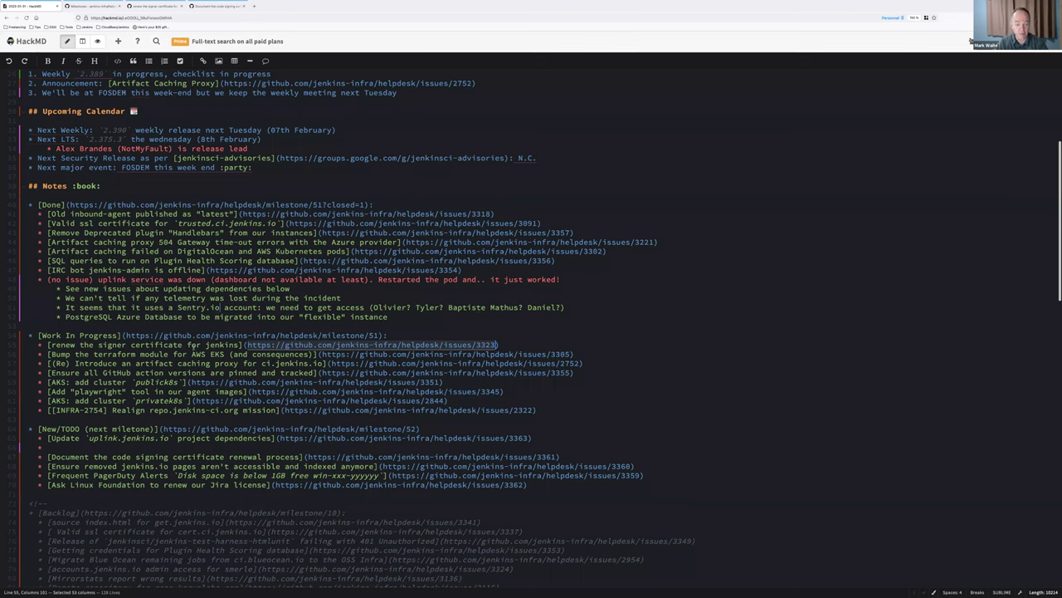
{"action": "key", "text": "Return"}
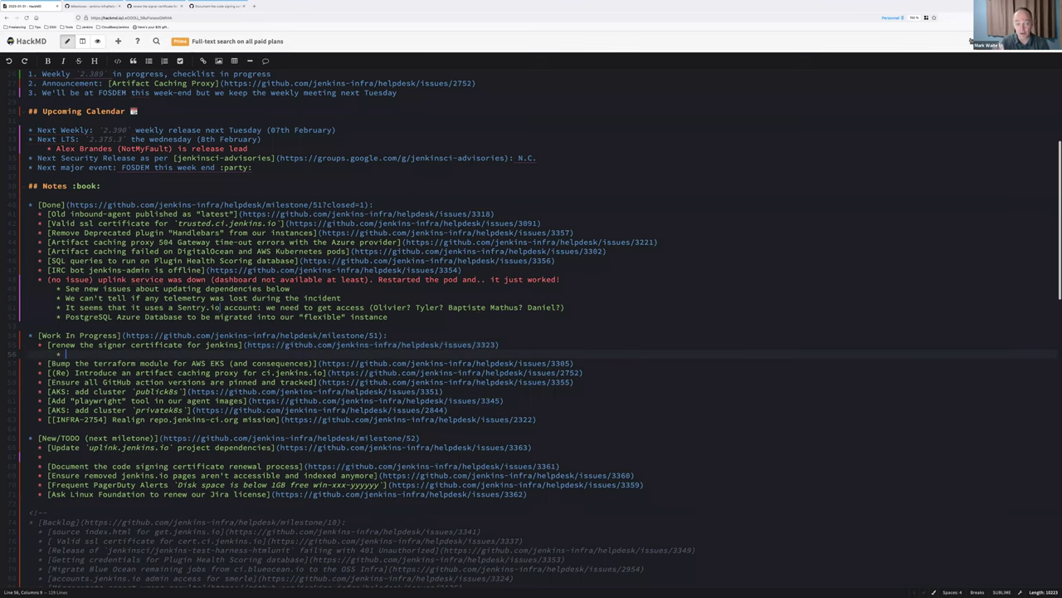
{"action": "type", "text": "Digicert"}
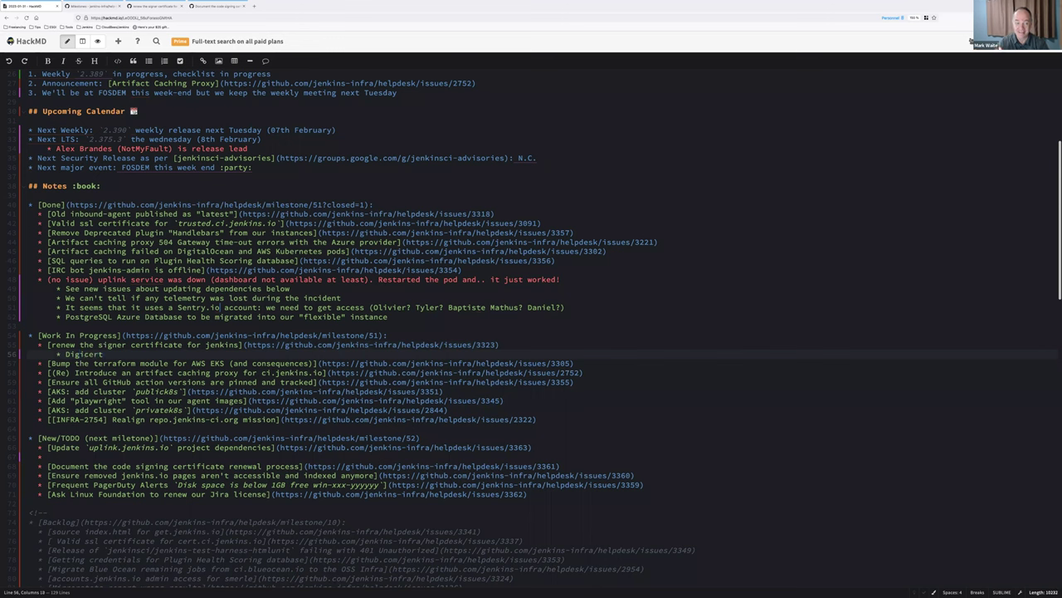
{"action": "type", "text": " access confir"}
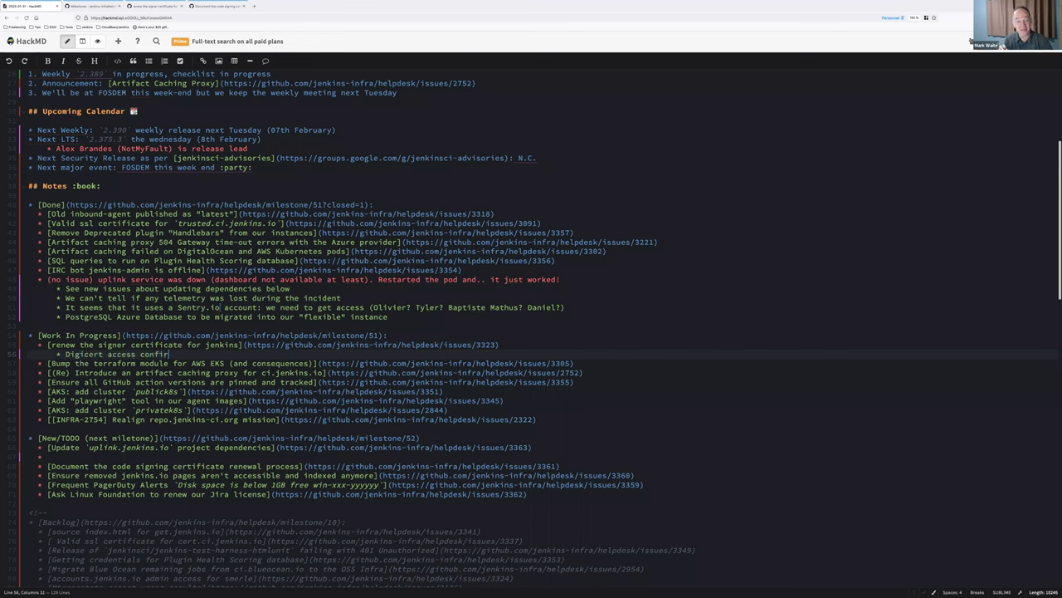
{"action": "type", "text": "med by @en3hD3iMRx6_6IXLNY0Rag"}
{"action": "key", "text": "Return"}
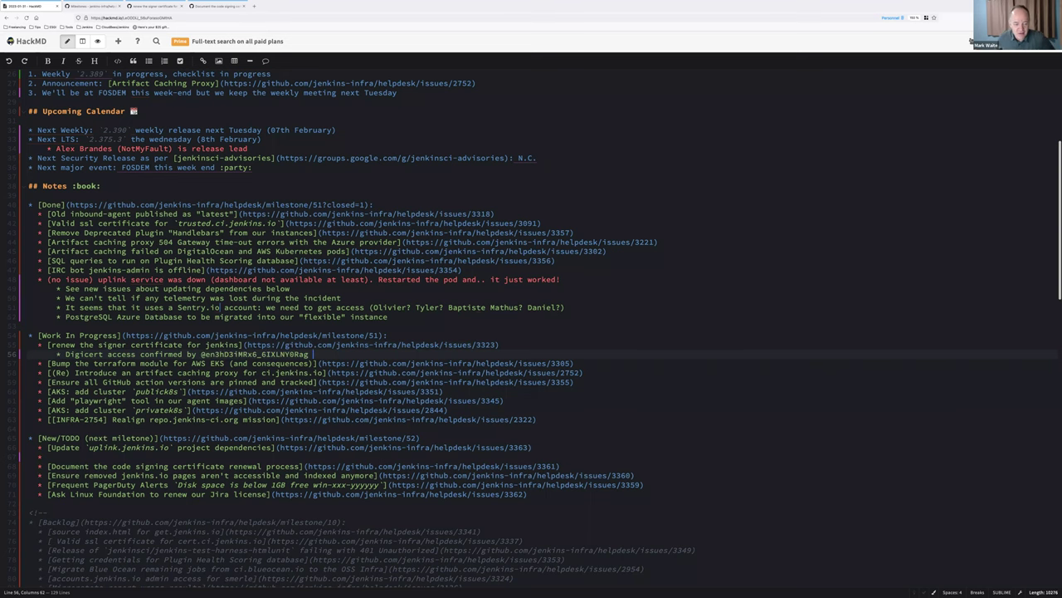
{"action": "type", "text": ". Let's "}
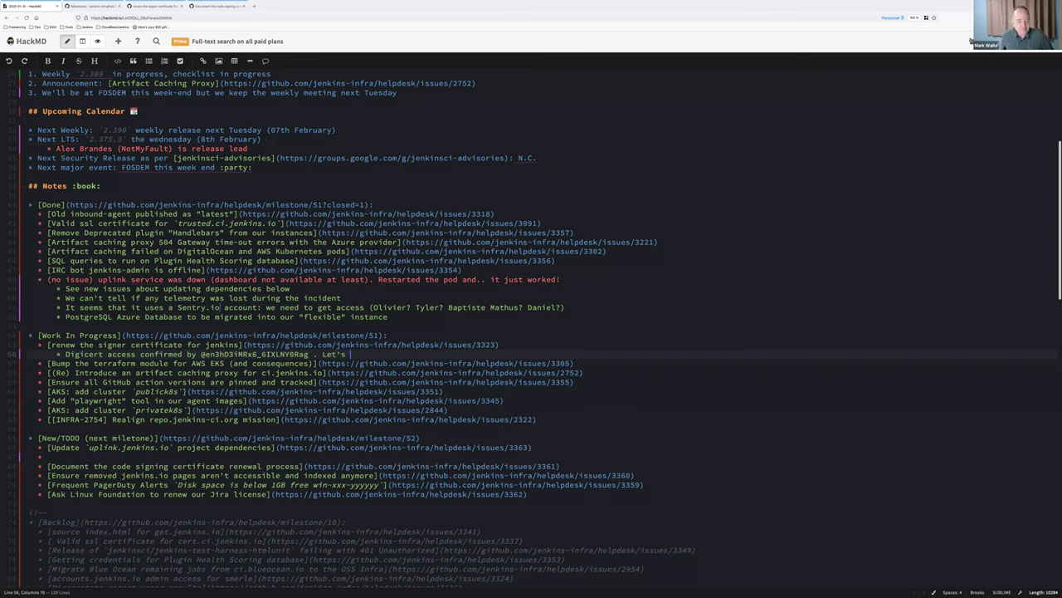
{"action": "type", "text": "work on it af"}
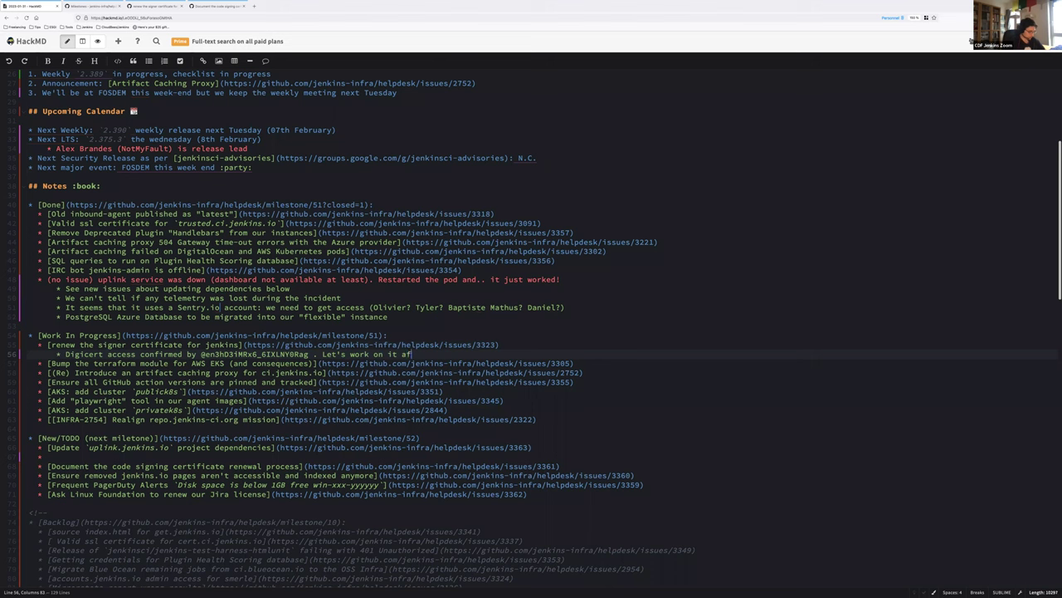
{"action": "type", "text": "ter the `2.375.3` LTS"}
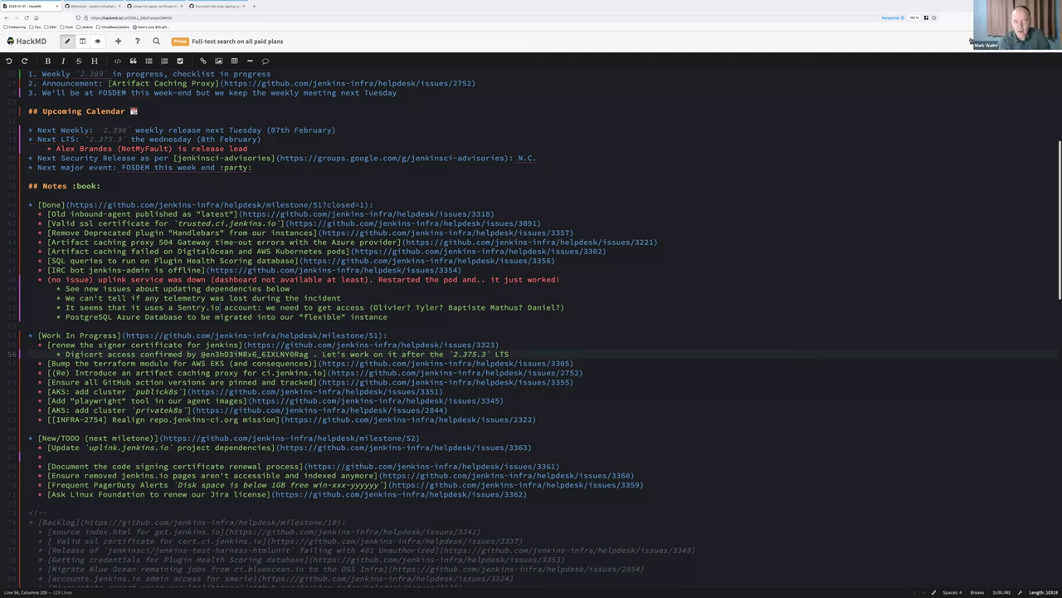
Add a second sub-bullet under the signer certificate entry reading "Another issue opened to document the process in a runbook".
{"action": "key", "text": "Return"}
{"action": "type", "text": "Another issue opene"}
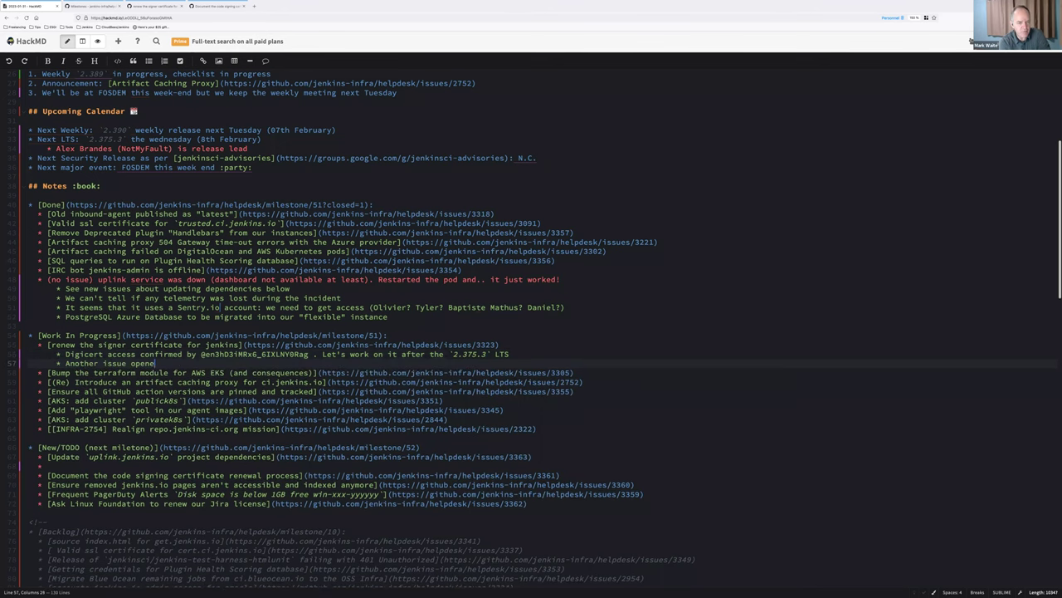
{"action": "type", "text": "d to document "}
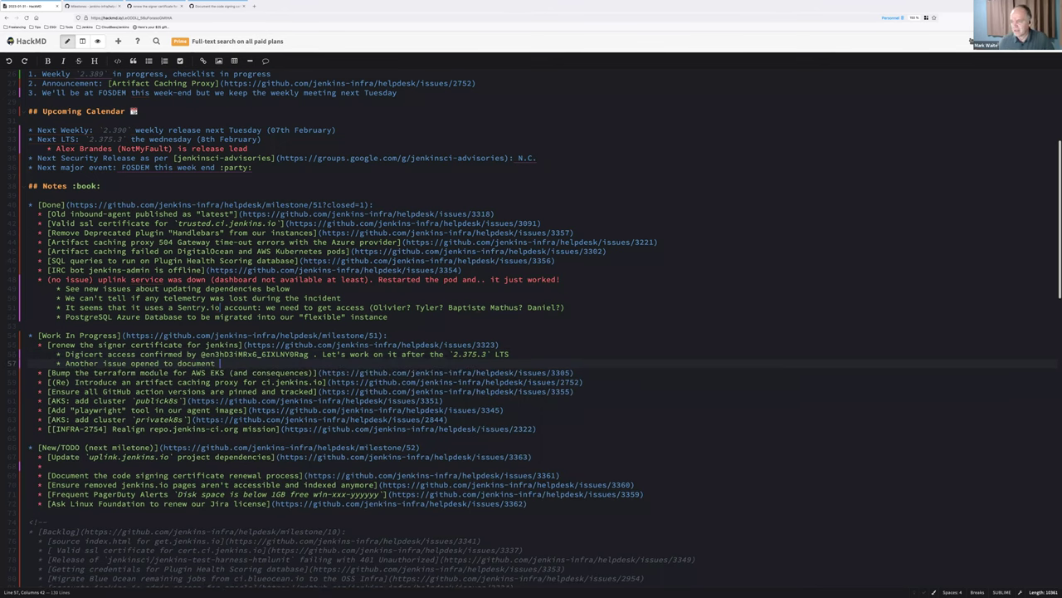
{"action": "type", "text": "the proces"}
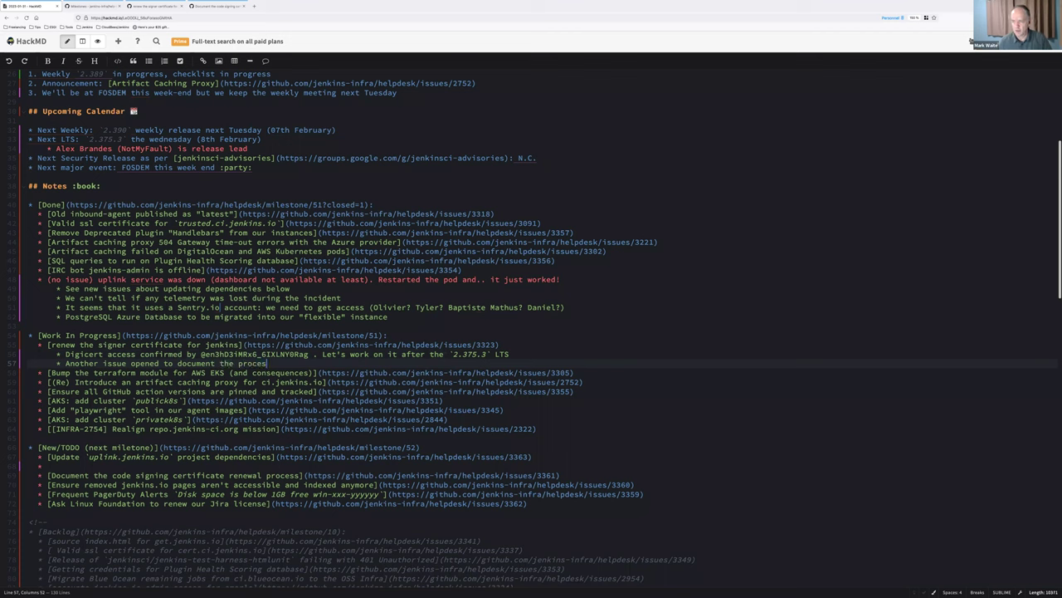
{"action": "type", "text": "s in a runbook"}
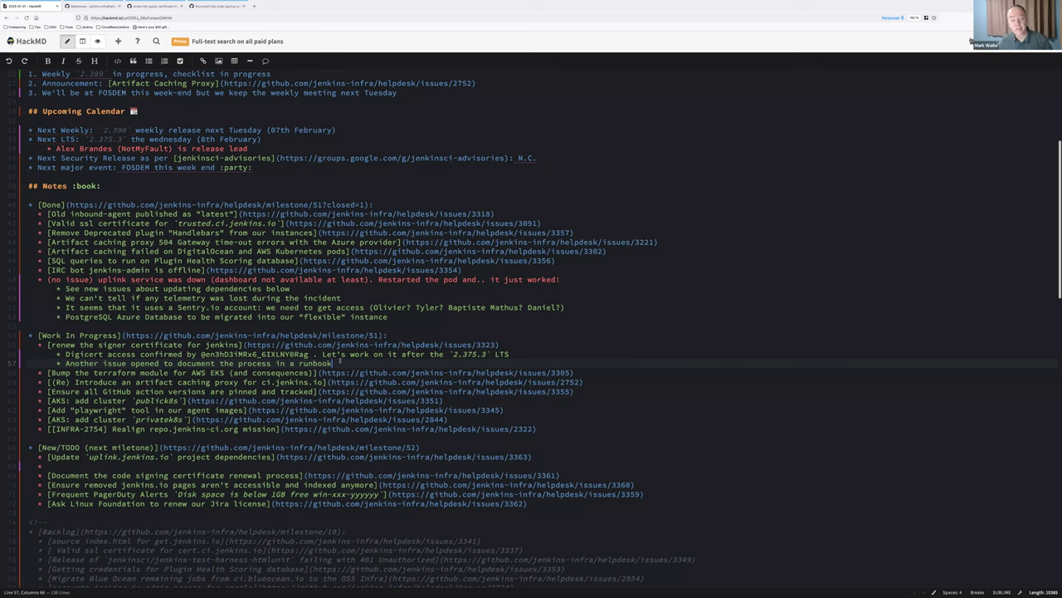
Add a third signer certificate sub-bullet reading "29 January says expiration in 60 days so we're not late".
{"action": "key", "text": "Return"}
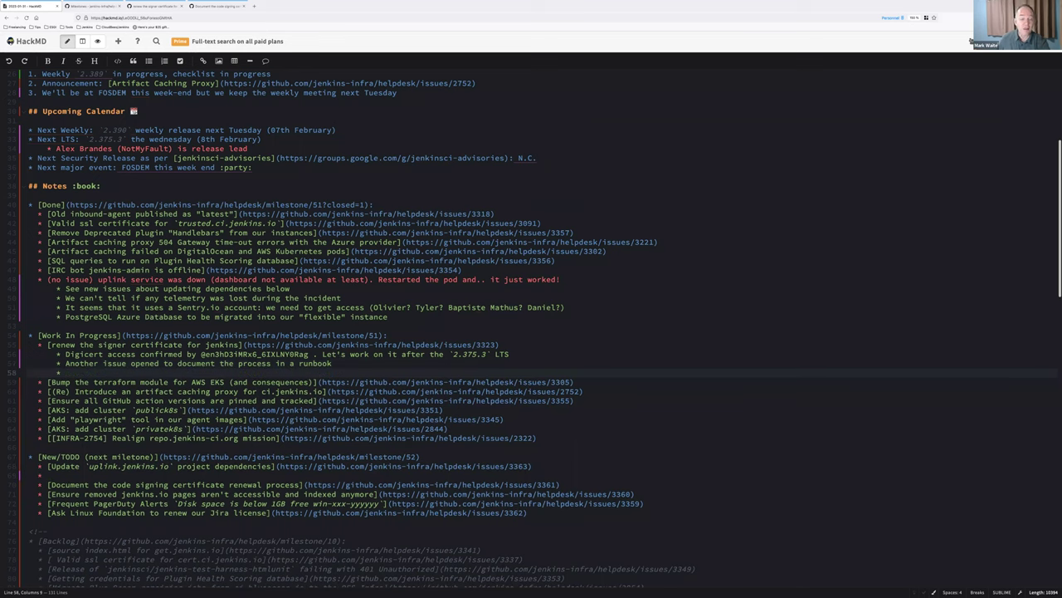
{"action": "type", "text": "29 "}
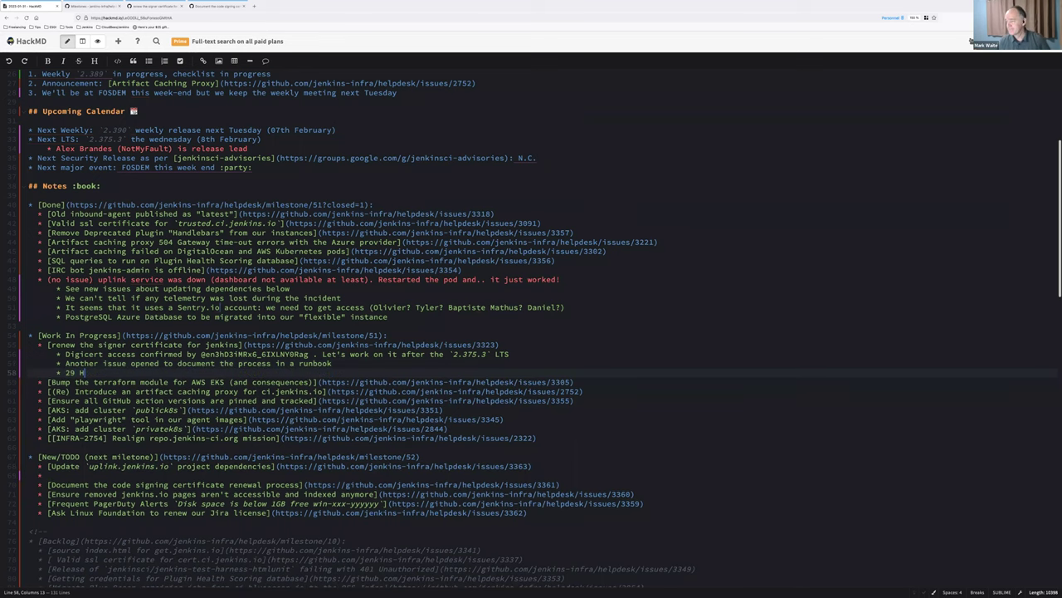
{"action": "type", "text": "January s"}
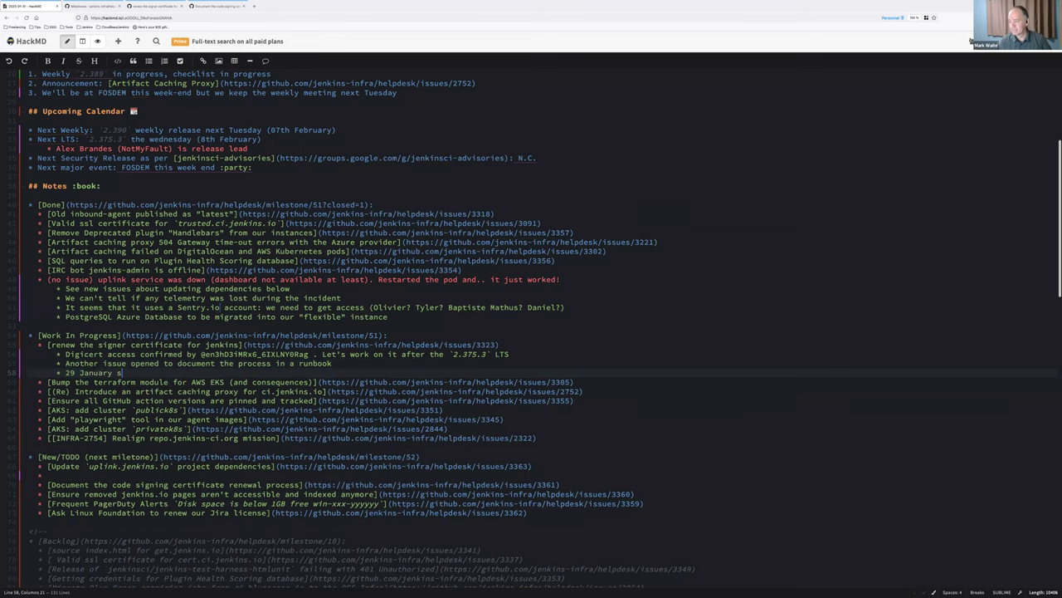
{"action": "type", "text": "ays expiration"}
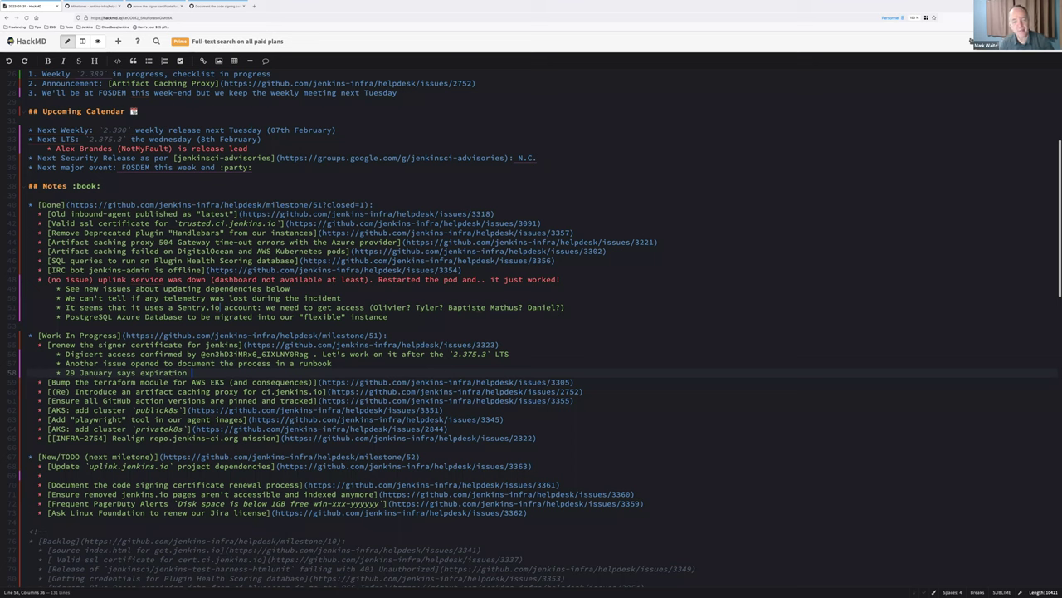
{"action": "type", "text": " 60"}
{"action": "type", "text": "inb"}
{"action": "key", "text": "Left"}
{"action": "key", "text": "BackSpace"}
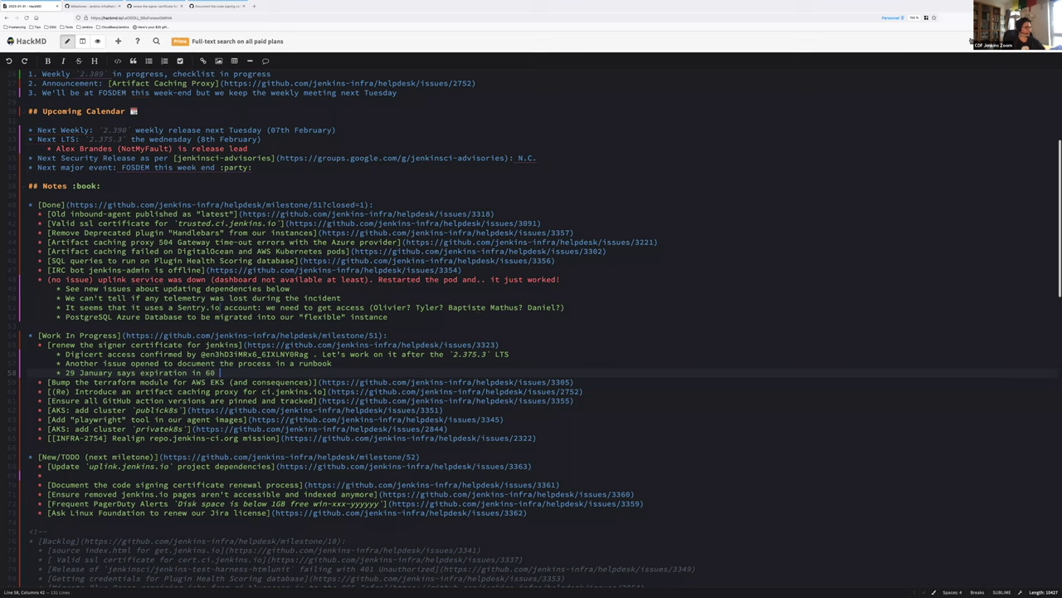
{"action": "type", "text": "days"}
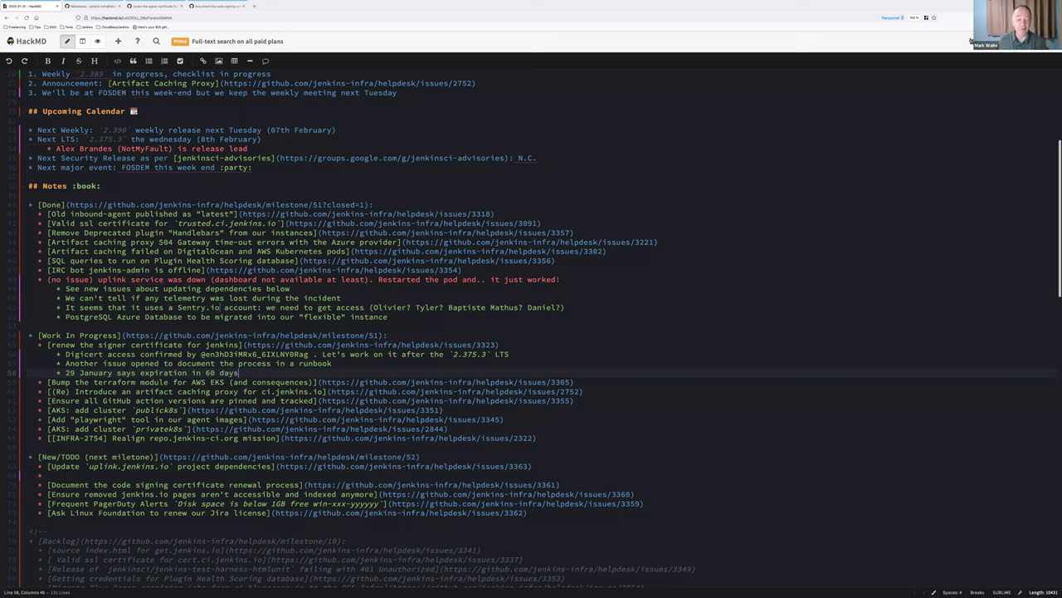
{"action": "type", "text": " so we're no"}
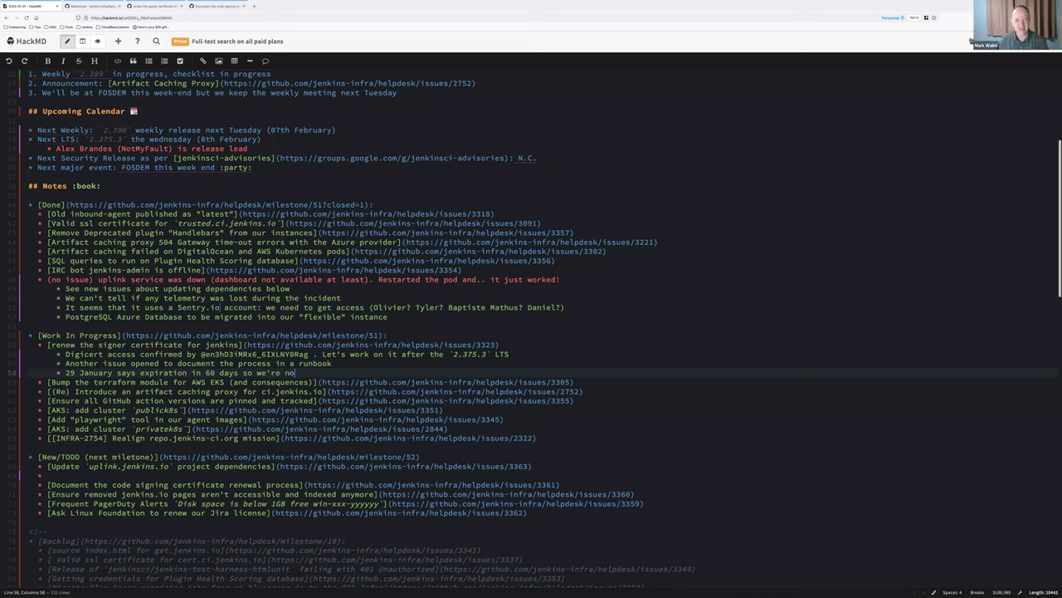
{"action": "type", "text": "t late"}
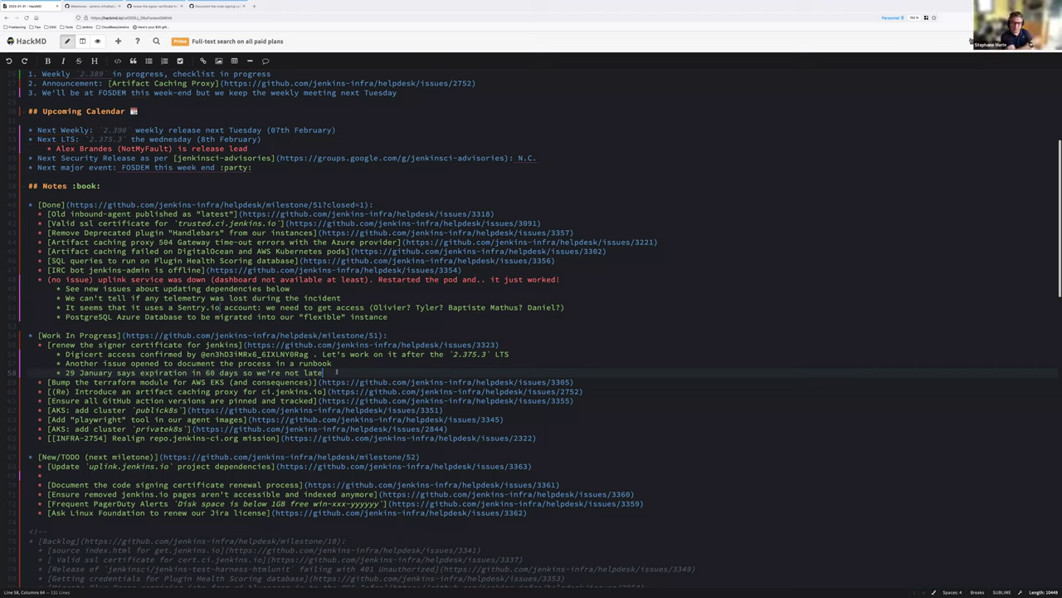
{"action": "key", "text": "Down"}
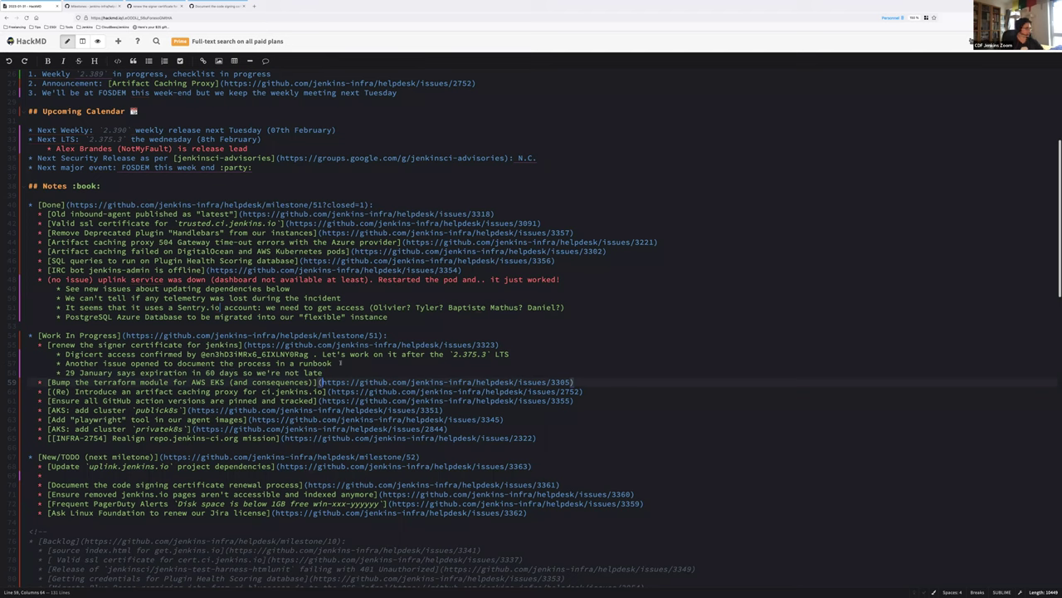
Copy "Let's work on it after the `2.375.3` LTS" into a new sub-bullet under "Document the code signing certificate renewal process".
{"action": "left_click", "coordinate": [341, 363]}
{"action": "key", "text": "Home"}
{"action": "key", "text": "Up"}
{"action": "left_click", "coordinate": [322, 354]}
{"action": "key", "text": "shift+End"}
{"action": "key", "text": "ctrl+c"}
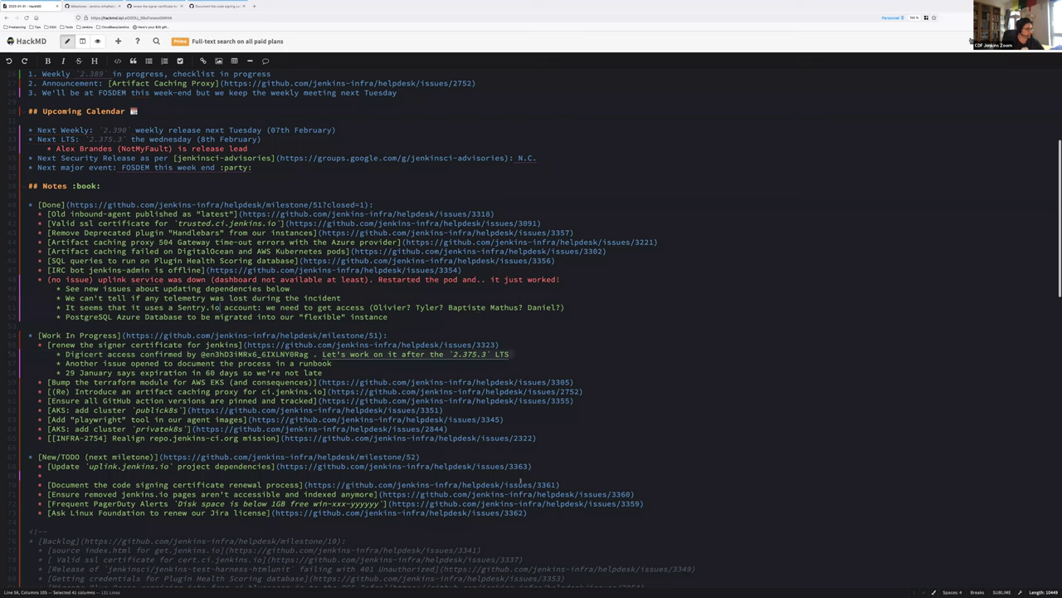
{"action": "left_click", "coordinate": [562, 484]}
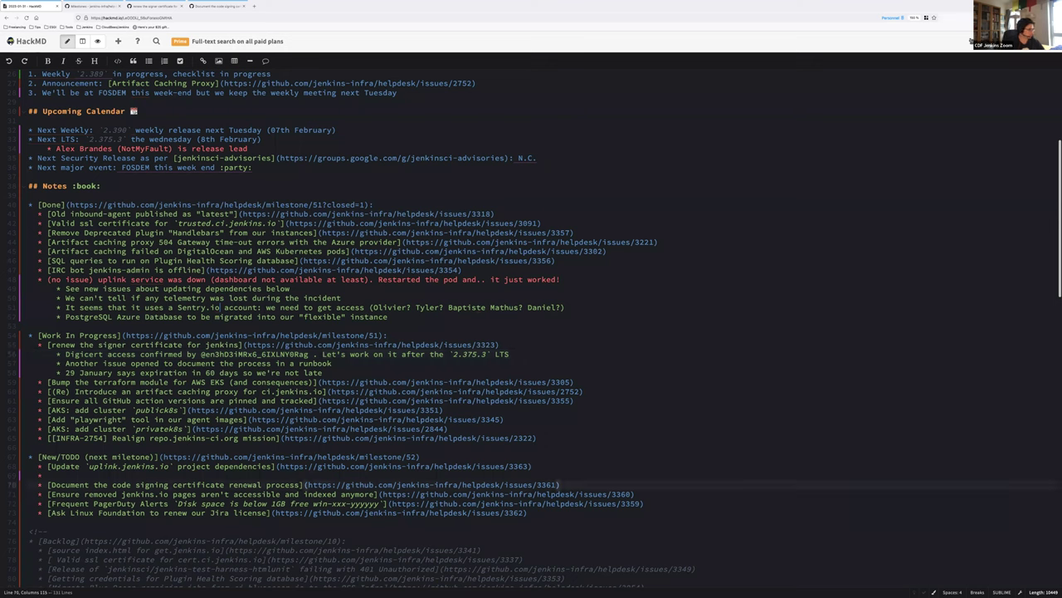
{"action": "key", "text": "Return"}
{"action": "key", "text": "ctrl+v"}
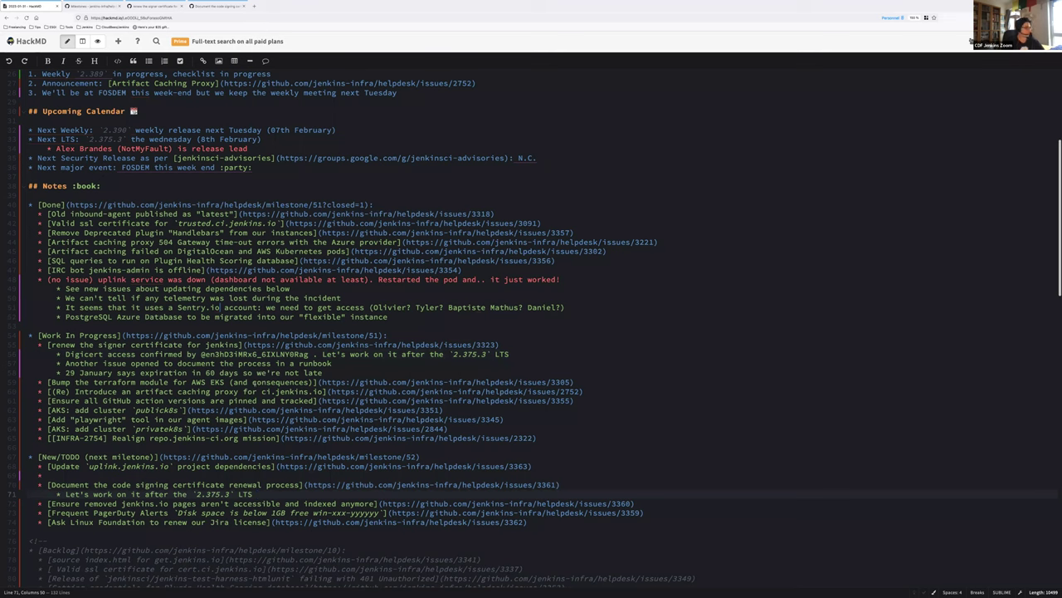
Add a sub-bullet under the "Bump the terraform module for AWS EKS" entry reading "Almost finished, but ACP AWS is now working".
{"action": "left_click", "coordinate": [315, 382]}
{"action": "left_click", "coordinate": [321, 382]}
{"action": "left_click_drag", "start_coordinate": [321, 382], "coordinate": [571, 382]}
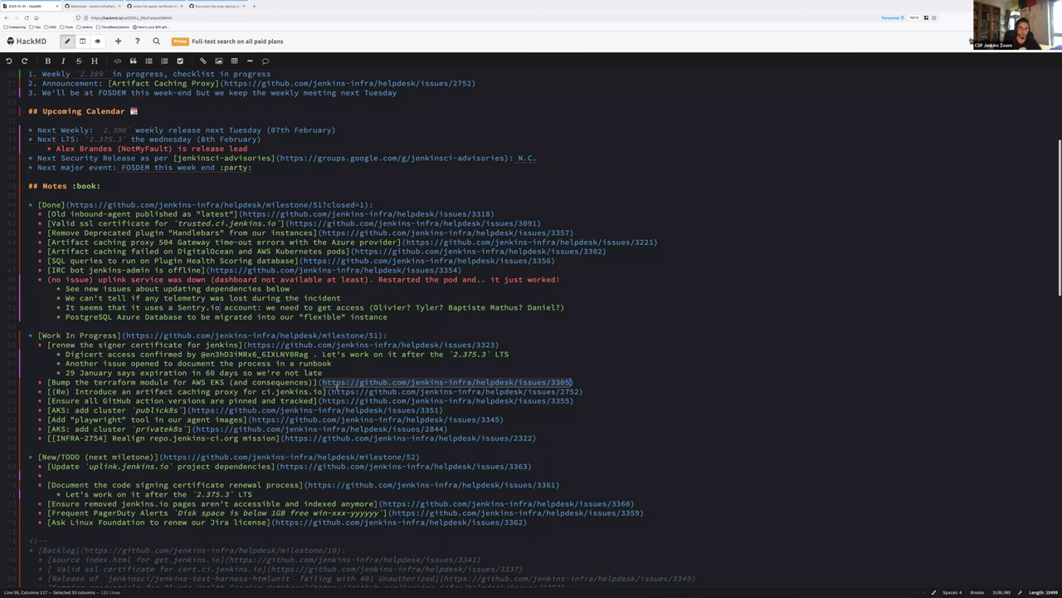
{"action": "left_click", "coordinate": [274, 390]}
{"action": "left_click", "coordinate": [37, 382]}
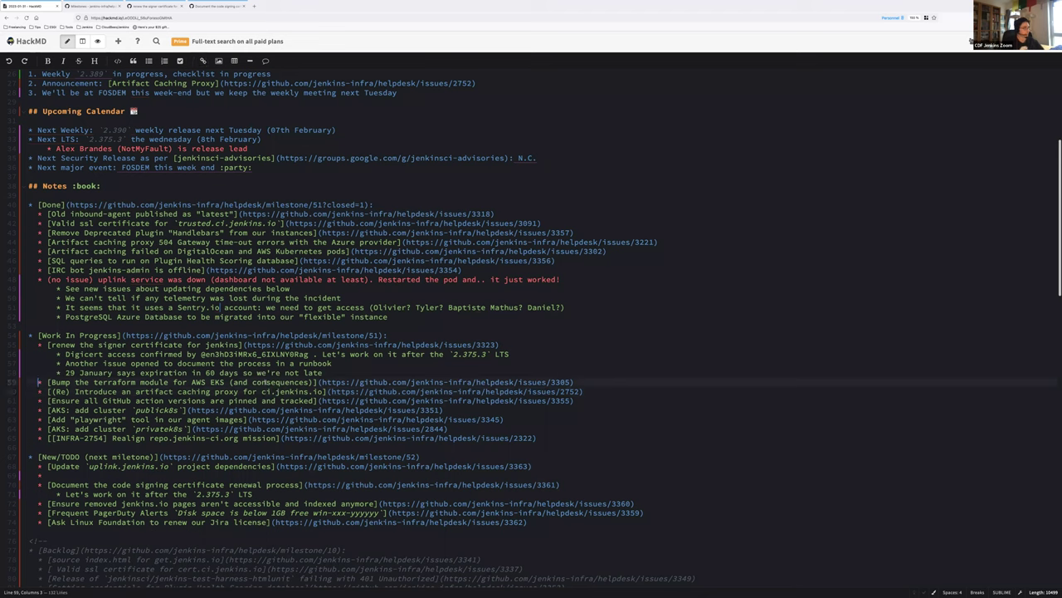
{"action": "key", "text": "End"}
{"action": "left_click_drag", "start_coordinate": [572, 382], "coordinate": [323, 382]}
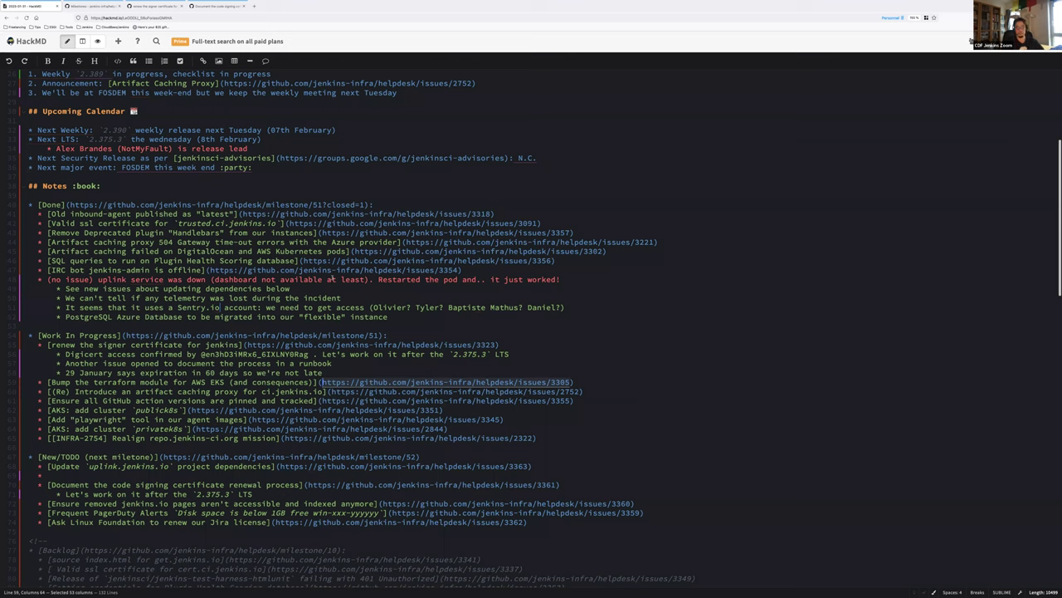
{"action": "key", "text": "End"}
{"action": "key", "text": "Return"}
{"action": "type", "text": "Almost finished, but ACP AWS is now working"}
{"action": "key", "text": "Down"}
Under the artifact caching proxy entry for ci.jenkins.io, add sub-bullets "We intend to enable ACP for the `buildPlugin()` by default" and "WiP".
{"action": "left_click", "coordinate": [39, 400]}
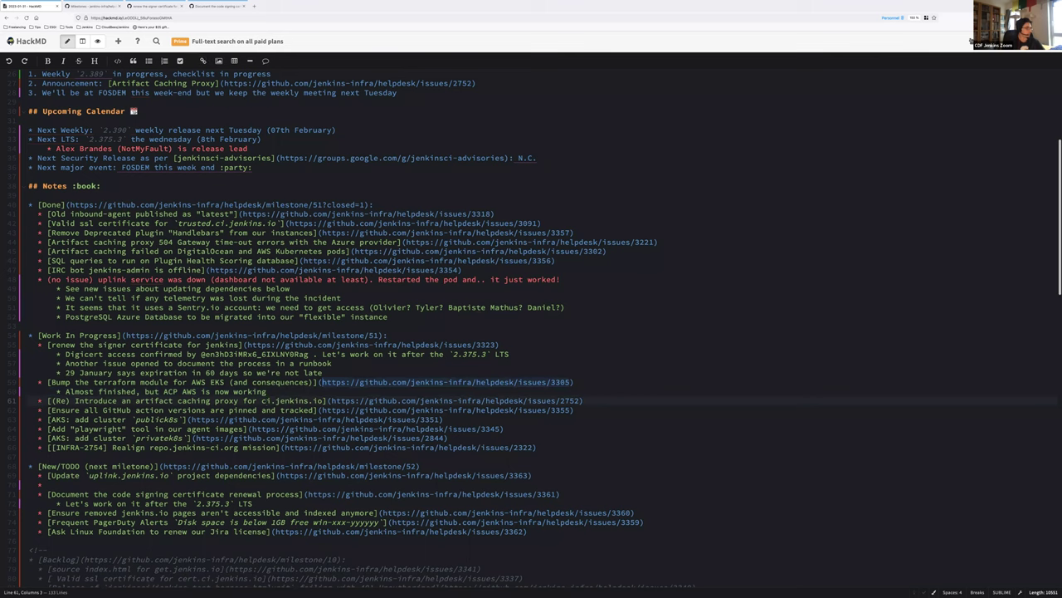
{"action": "key", "text": "shift+End"}
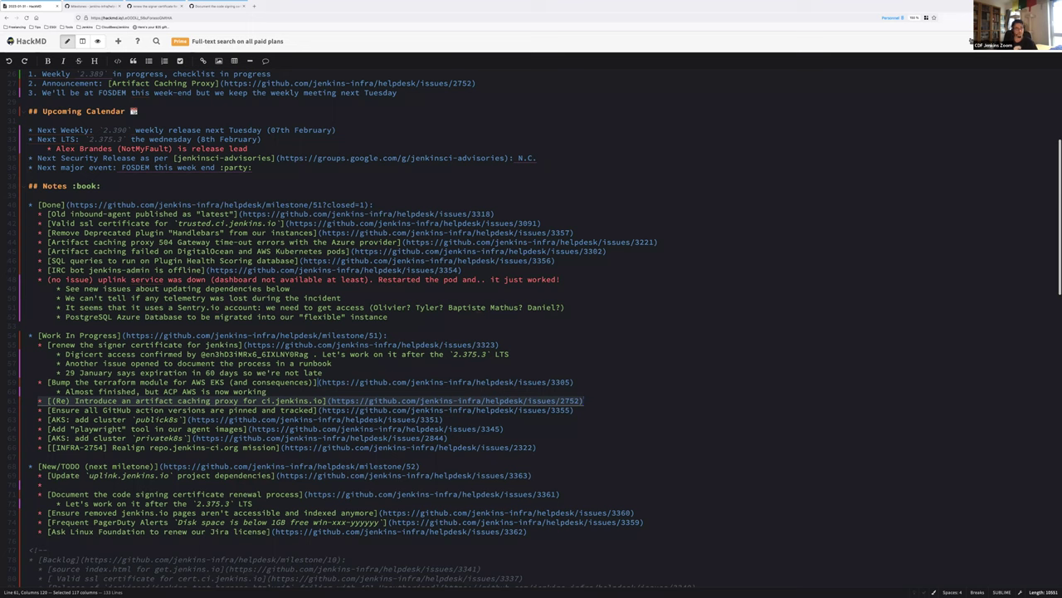
{"action": "left_click", "coordinate": [592, 401]}
{"action": "key", "text": "Return"}
{"action": "key", "text": "Tab"}
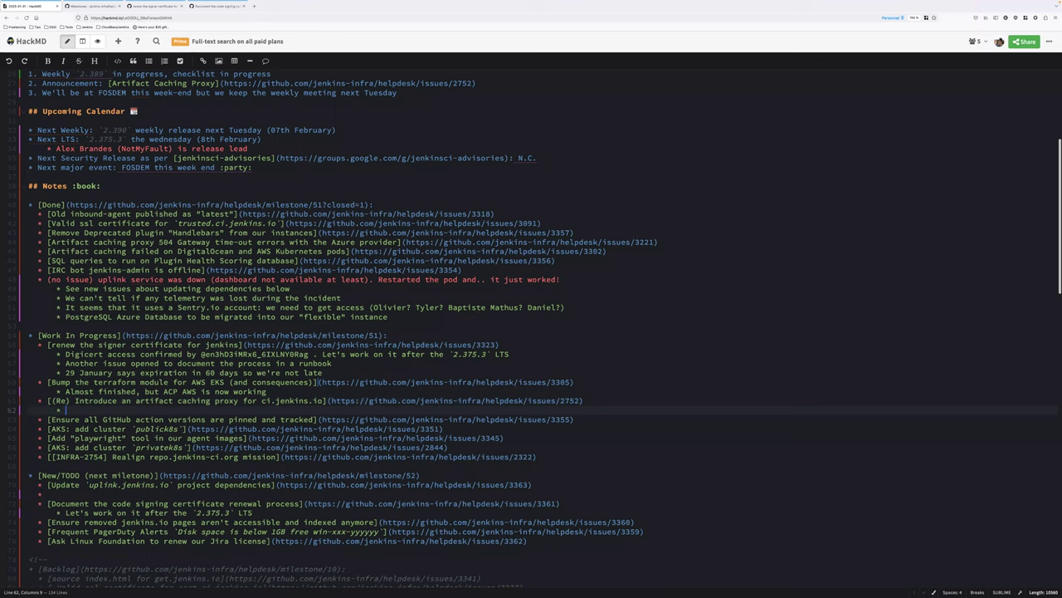
{"action": "type", "text": "We intend to enable ACP for the `buildPlugin("}
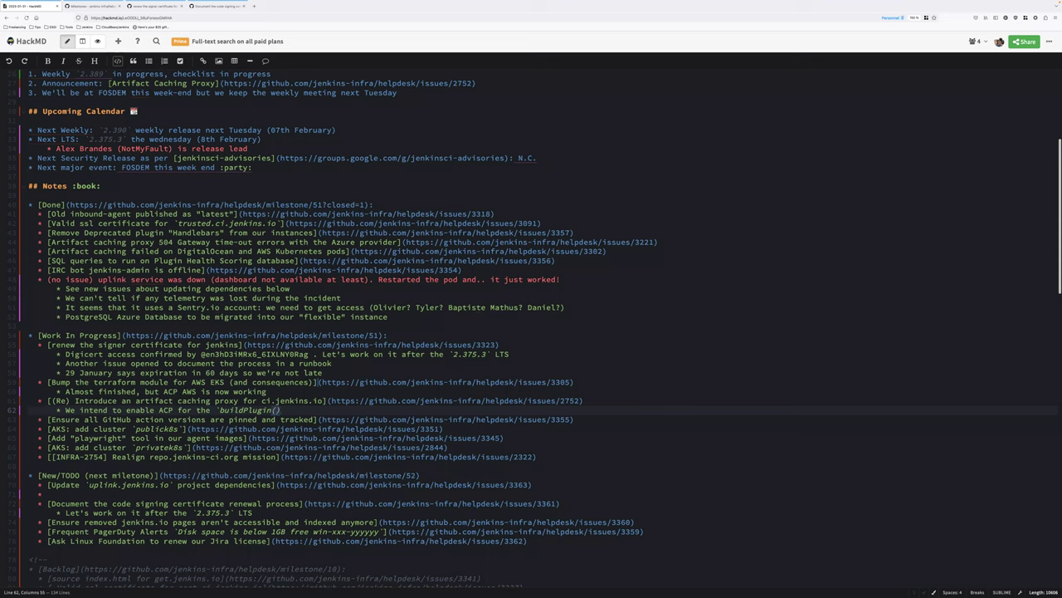
{"action": "type", "text": ")` ("}
{"action": "key", "text": "BackSpace"}
{"action": "type", "text": "by default"}
{"action": "key", "text": "Return"}
{"action": "type", "text": "WiP"}
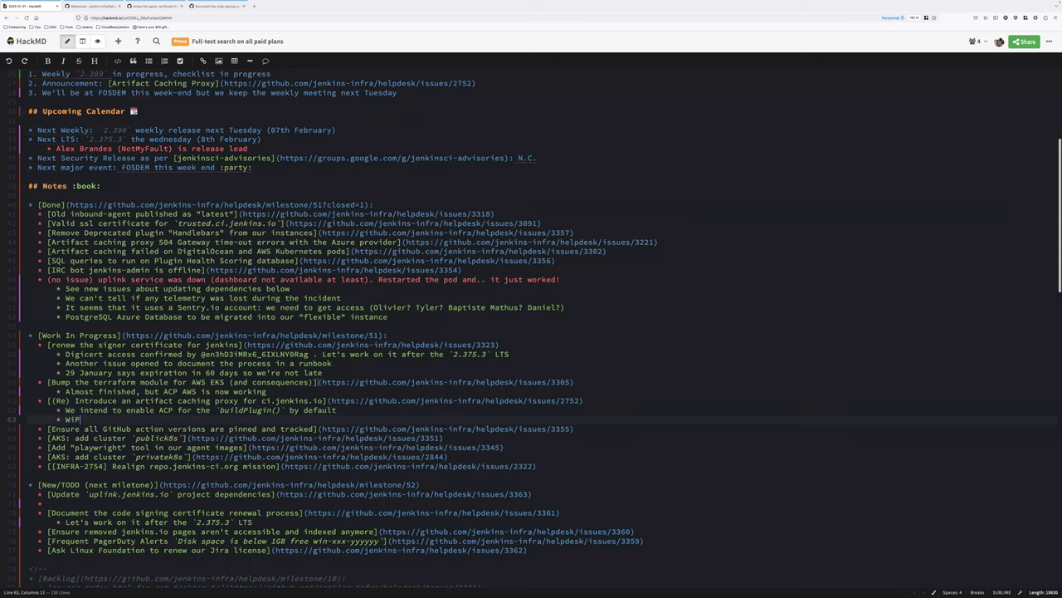
Append "this week" to the end of the sub-bullet about enabling ACP for `buildPlugin()` by default.
{"action": "left_click", "coordinate": [337, 410]}
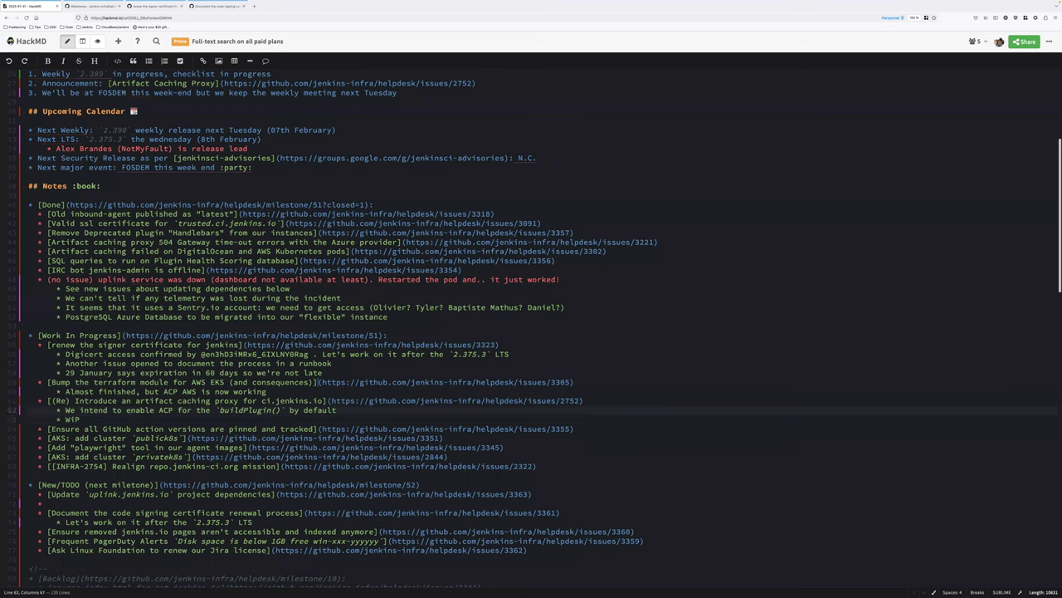
{"action": "type", "text": "tom"}
{"action": "key", "text": "shift+Left"}
{"action": "key", "text": "shift+Left"}
{"action": "key", "text": "shift+Left"}
{"action": "type", "text": "this week"}
{"action": "key", "text": "Down"}
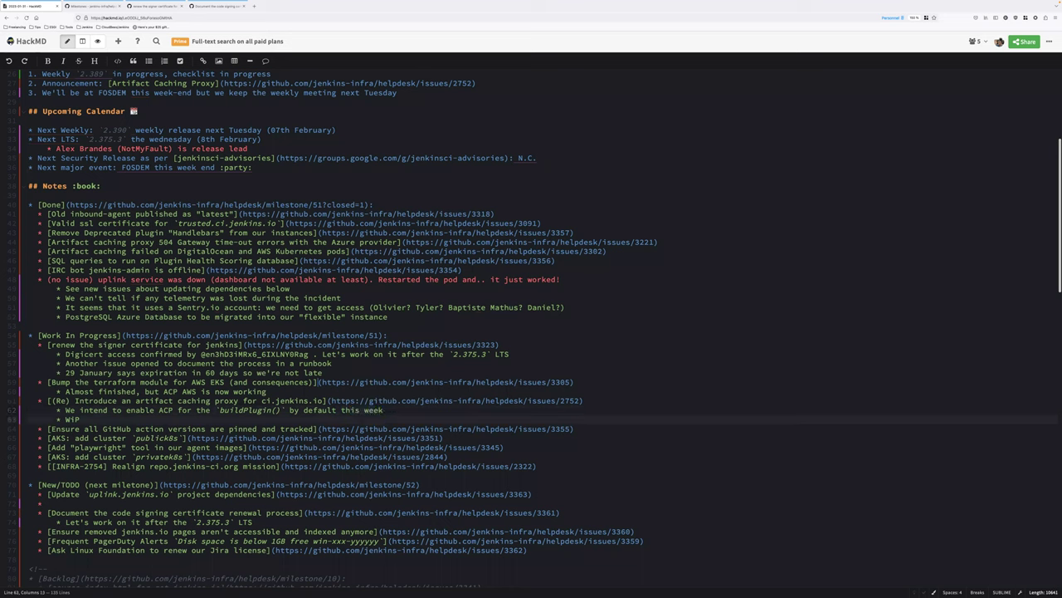
Extend the "WiP" sub-bullet with "on providing a pipeline library function to start testing on BOM, ATH, Jenkins Core and other "non plugin" maven builds".
{"action": "type", "text": "on providing a pipeline library function to s"}
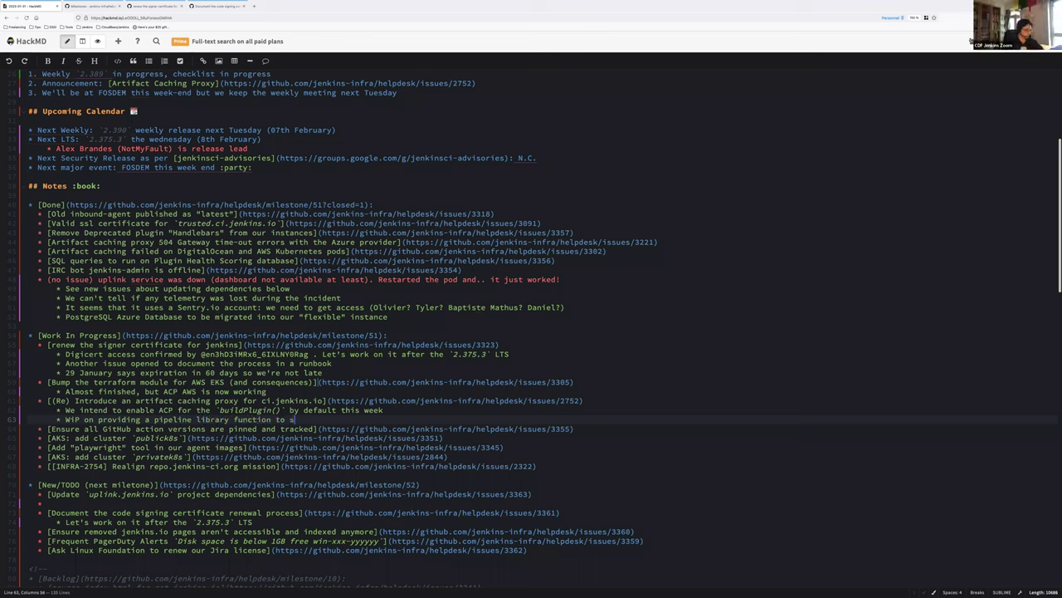
{"action": "type", "text": "tart testing on BOM, ATH,"}
{"action": "type", "text": "Jenkins Core "}
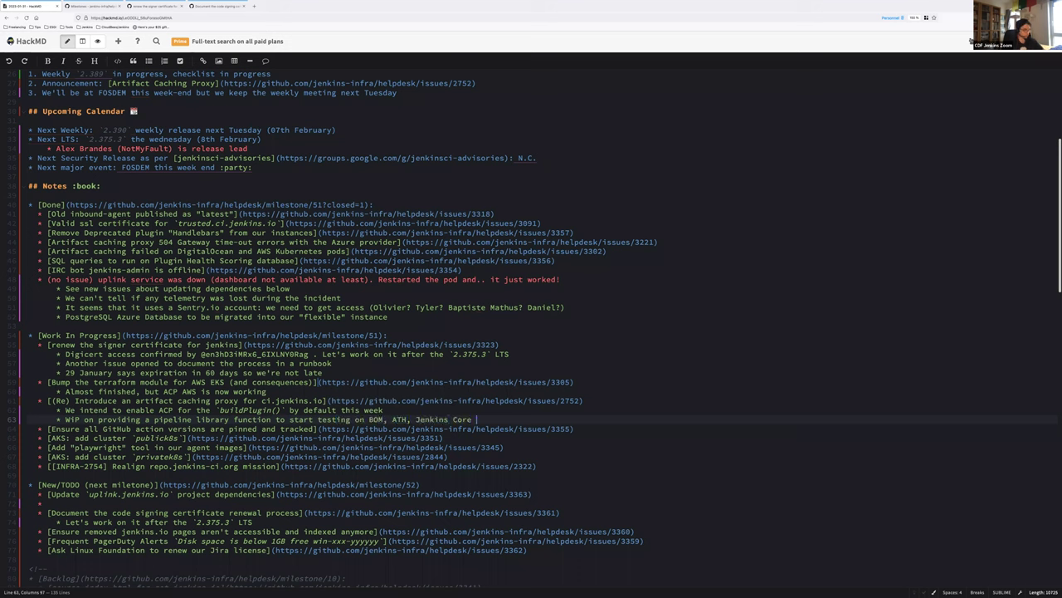
{"action": "type", "text": "and other \"non plugin\" maven builds"}
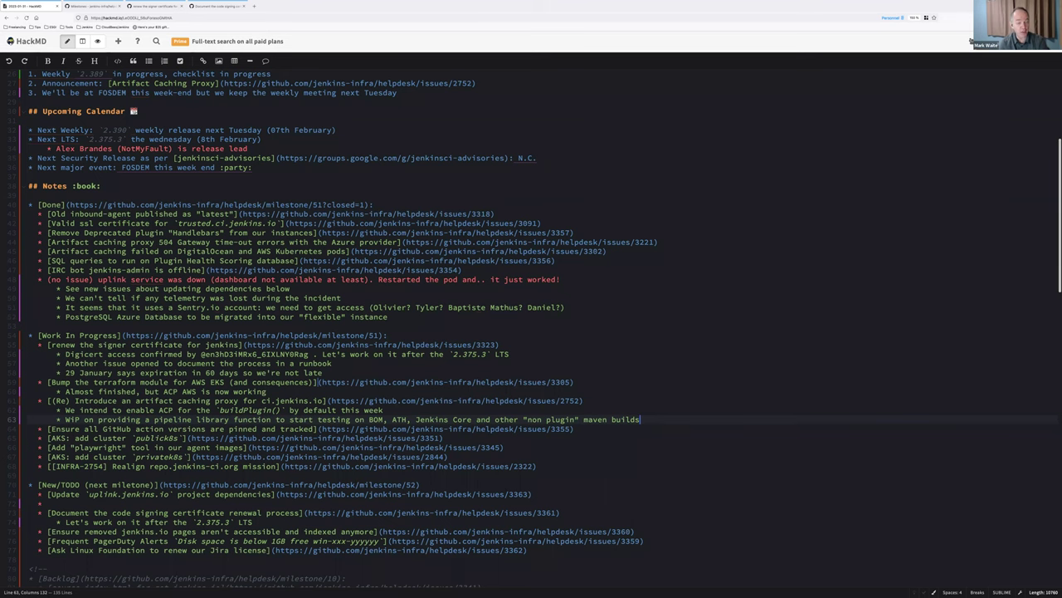
Add a nested bullet under the WiP pipeline library note reading "BOM is enormous so should be interesting to see".
{"action": "key", "text": "Return"}
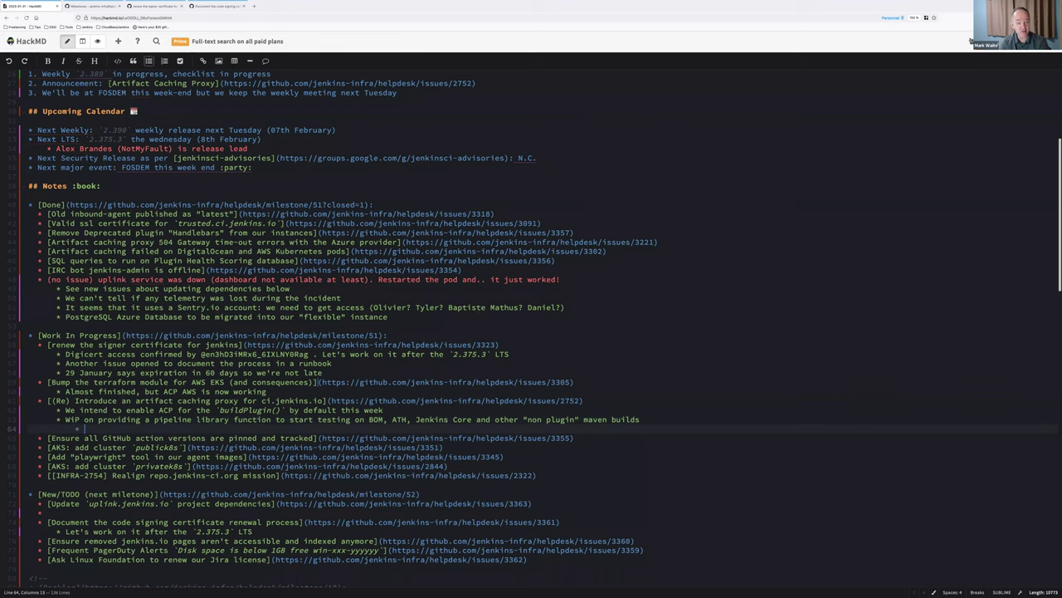
{"action": "type", "text": "BOM is enormous"}
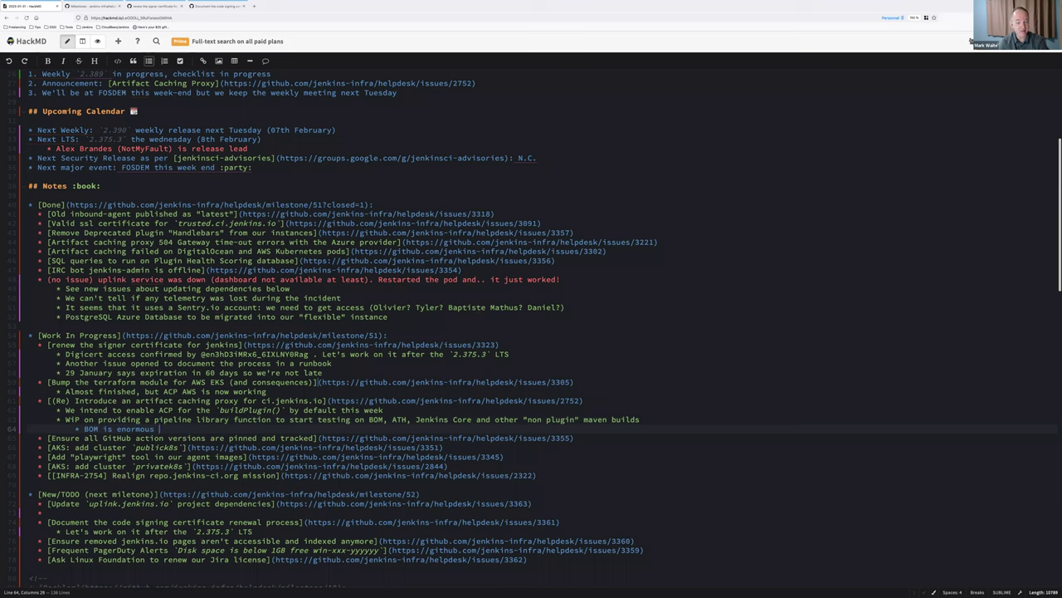
{"action": "type", "text": " so should be interesting "}
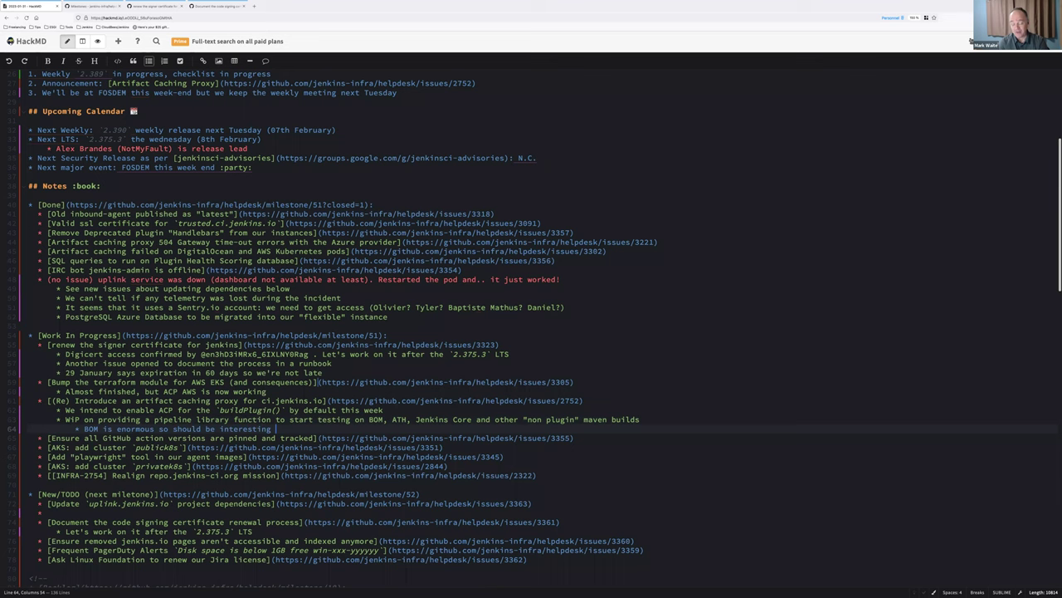
{"action": "type", "text": "to see"}
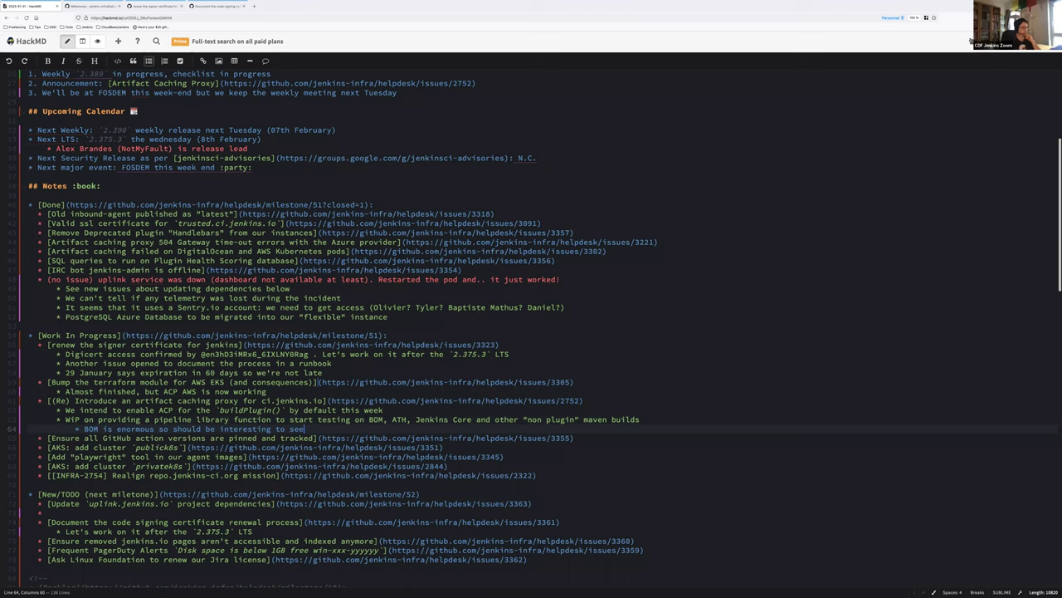
Add an artifact caching proxy sub-bullet, one level up, reading "Will add a dedicated issue + send an email for "plugins" ACP activation".
{"action": "key", "text": "Return"}
{"action": "key", "text": "shift+Tab"}
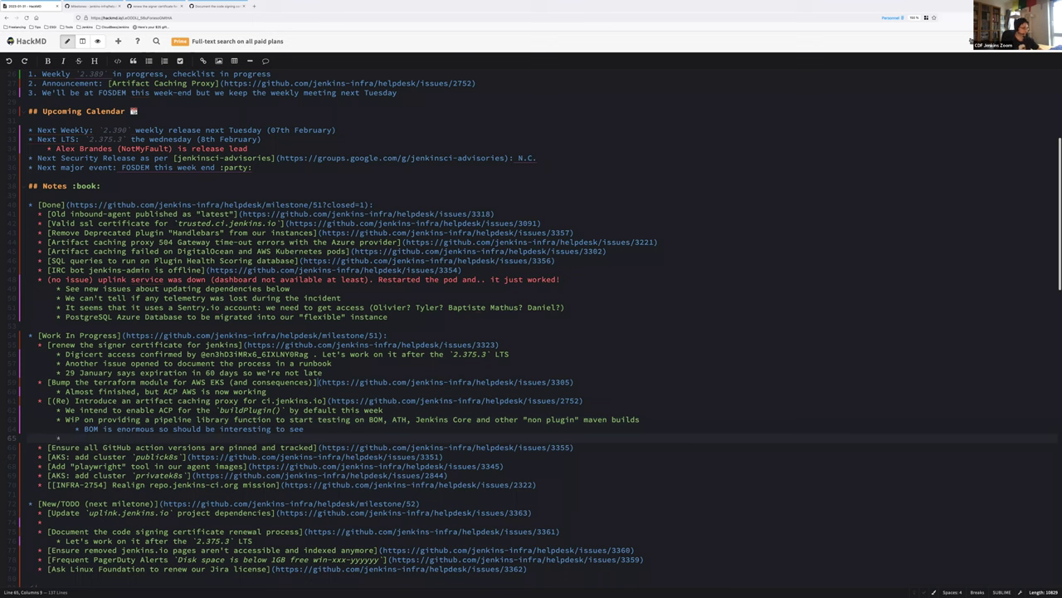
{"action": "type", "text": "Will add a dedicated "}
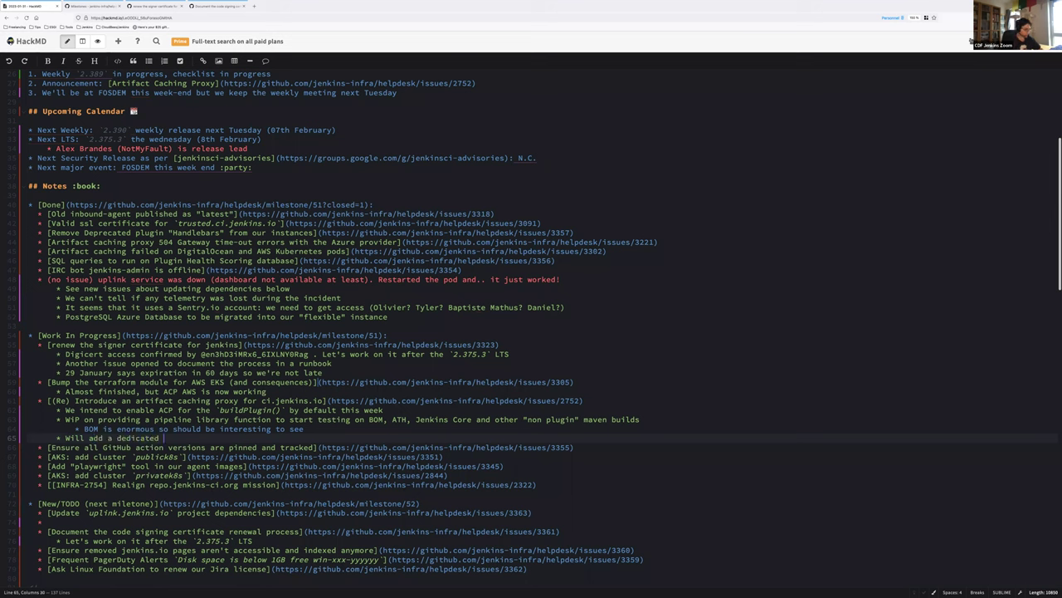
{"action": "type", "text": "issue + send "}
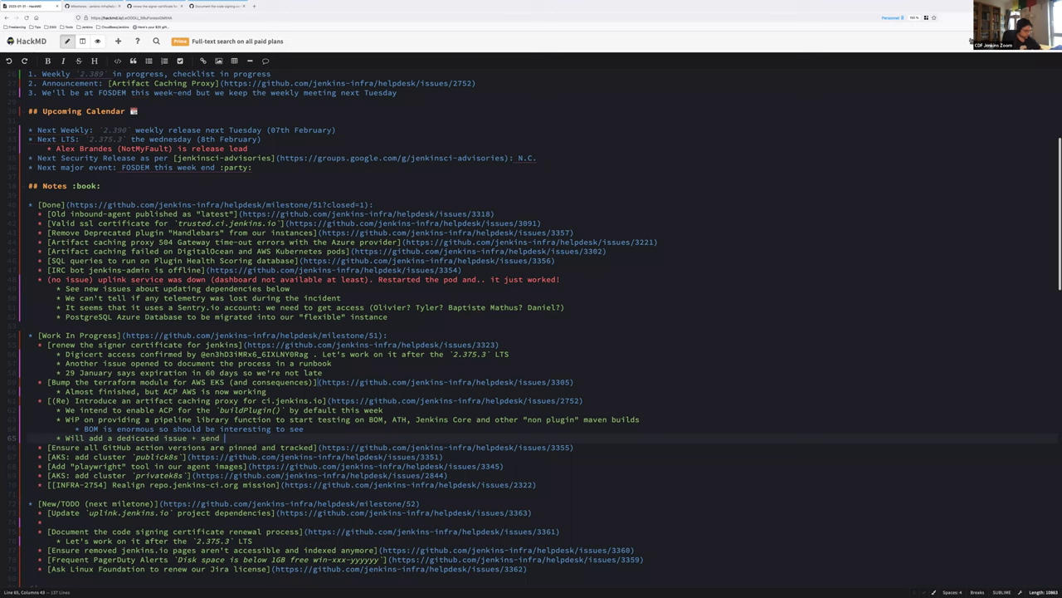
{"action": "type", "text": "an email for "}
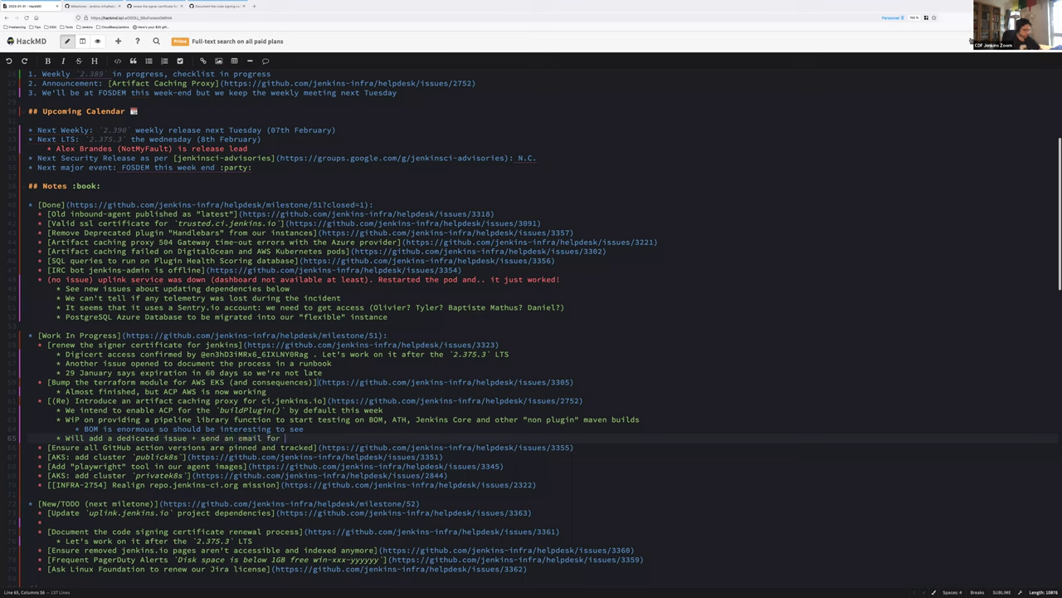
{"action": "type", "text": "\"plugins\" ACP activa"}
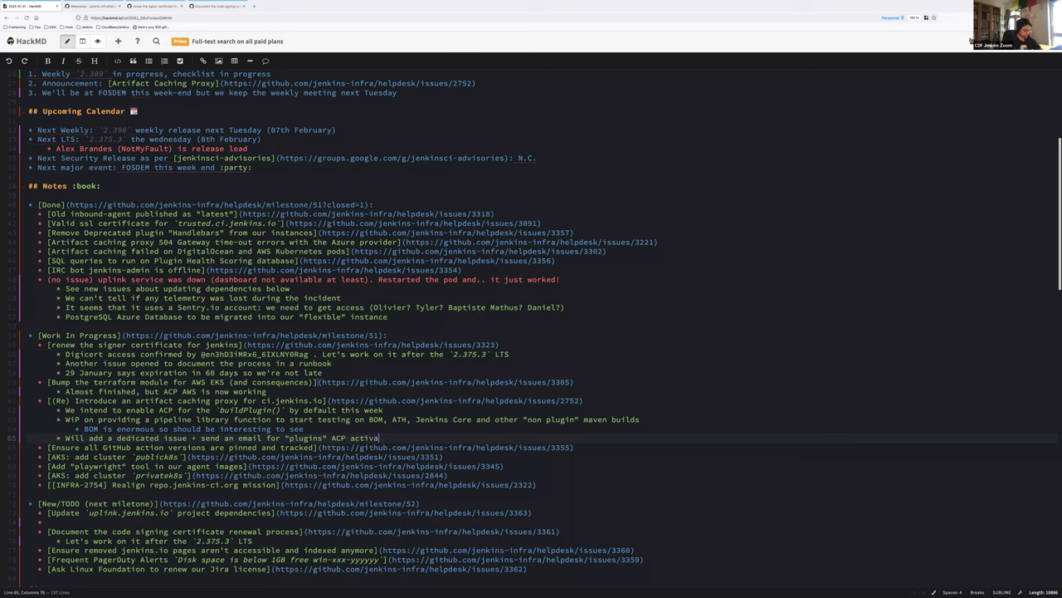
{"action": "type", "text": "tion"}
Start a nested bullet under the "plugins" ACP activation note reading "One last step before: PR".
{"action": "key", "text": "Return"}
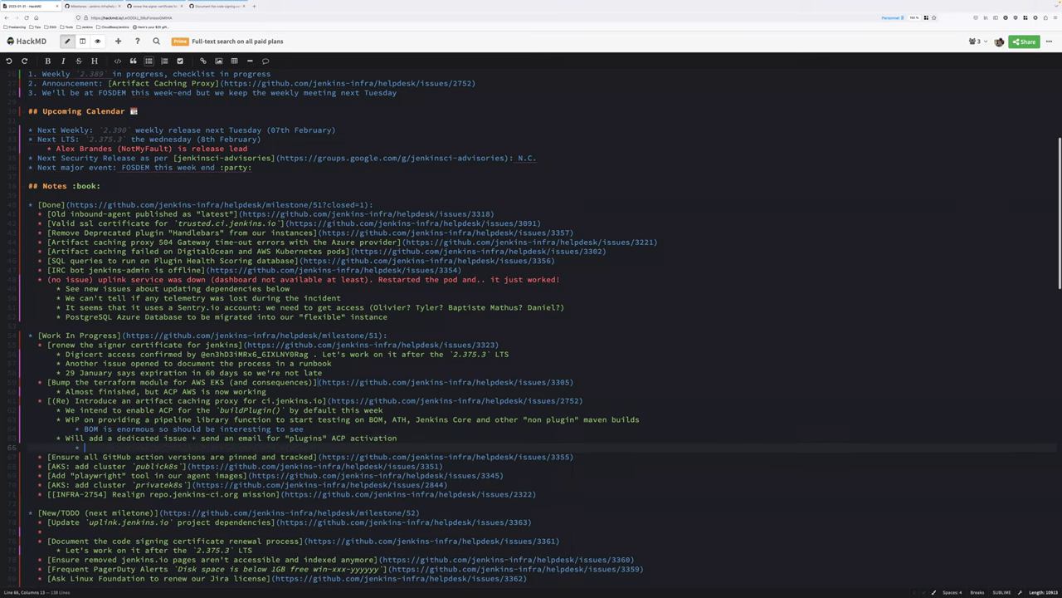
{"action": "type", "text": "Need to"}
{"action": "key", "text": "Home"}
{"action": "key", "text": "shift+Tab"}
{"action": "key", "text": "shift+End"}
{"action": "type", "text": "One last"}
{"action": "key", "text": "Home"}
{"action": "key", "text": "End"}
{"action": "type", "text": "ste"}
{"action": "key", "text": "Tab"}
{"action": "type", "text": "p before:"}
Open the jenkins-infra/pipeline-library pull requests on GitHub and copy the link of the one about skipping ACP when the `skip-artifact-caching-proxy` label is applied.
{"action": "key", "text": "ctrl+t"}
{"action": "type", "text": "github.com/jenkins-infra/pi"}
{"action": "key", "text": "Return"}
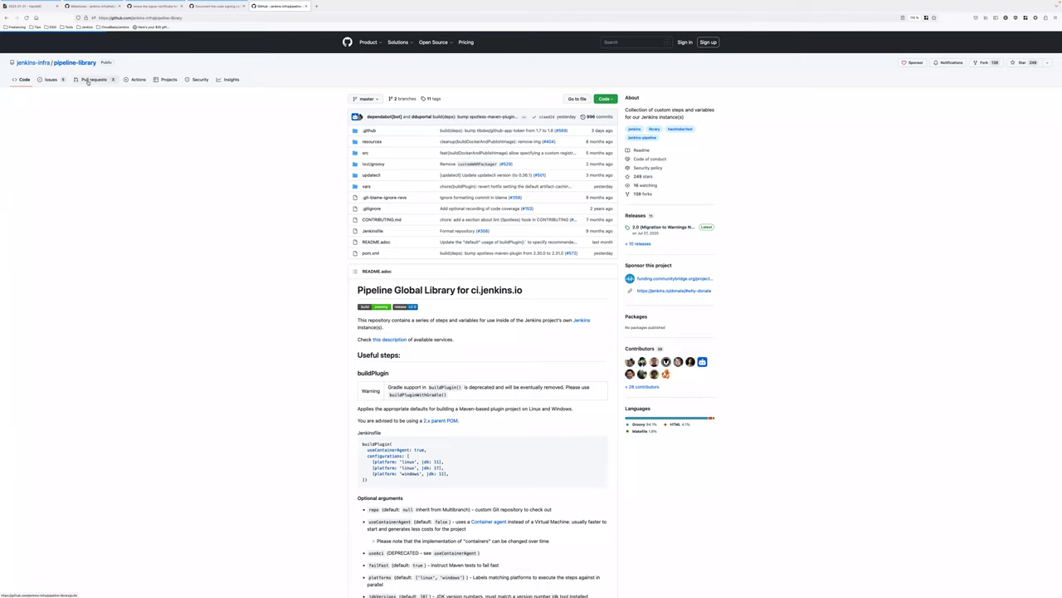
{"action": "key", "text": "g"}
{"action": "key", "text": "p"}
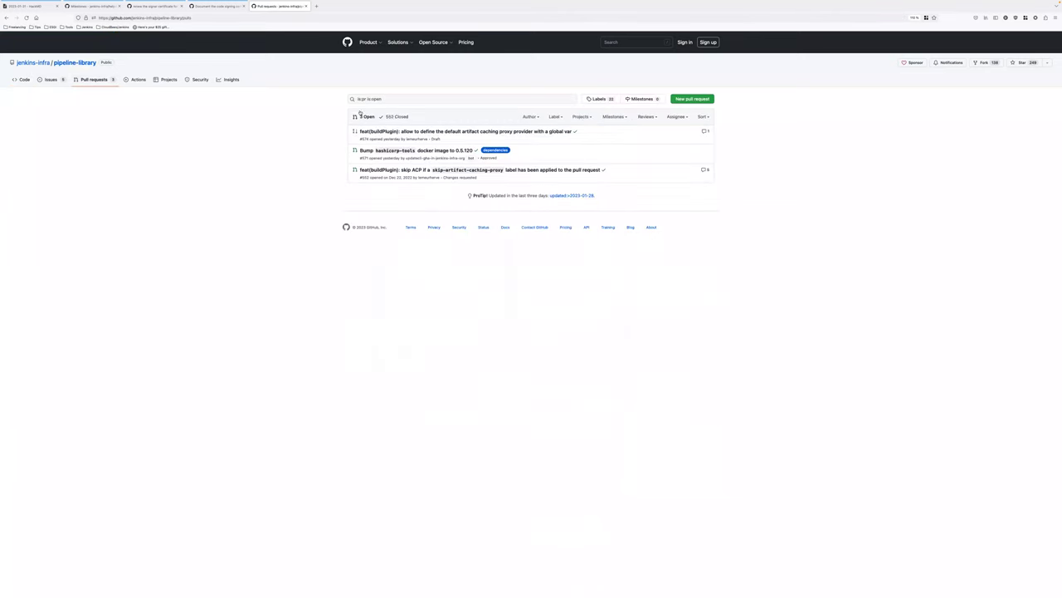
{"action": "left_click", "coordinate": [464, 132]}
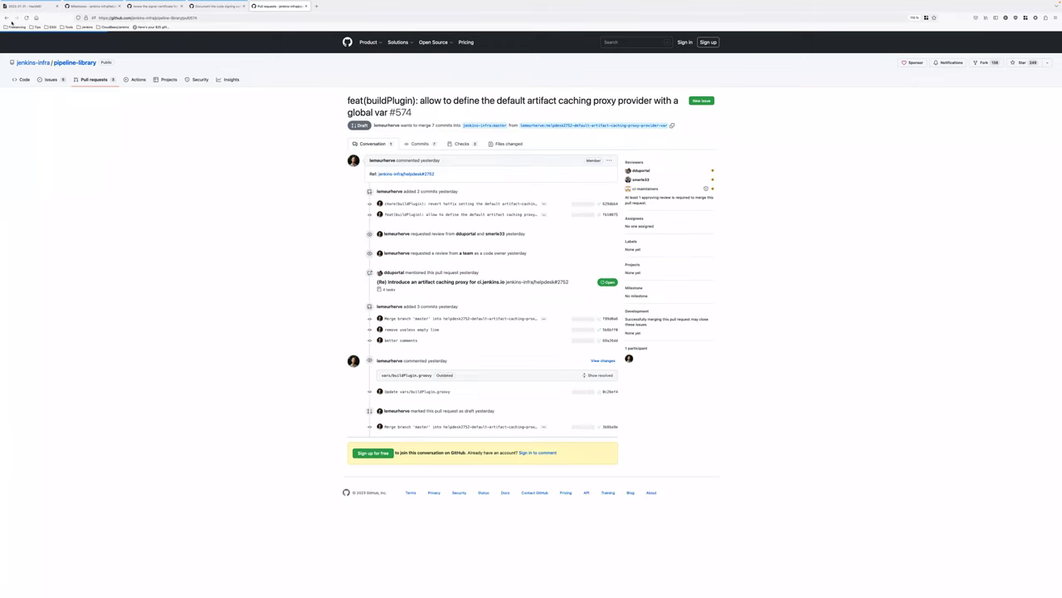
{"action": "key", "text": "alt+Left"}
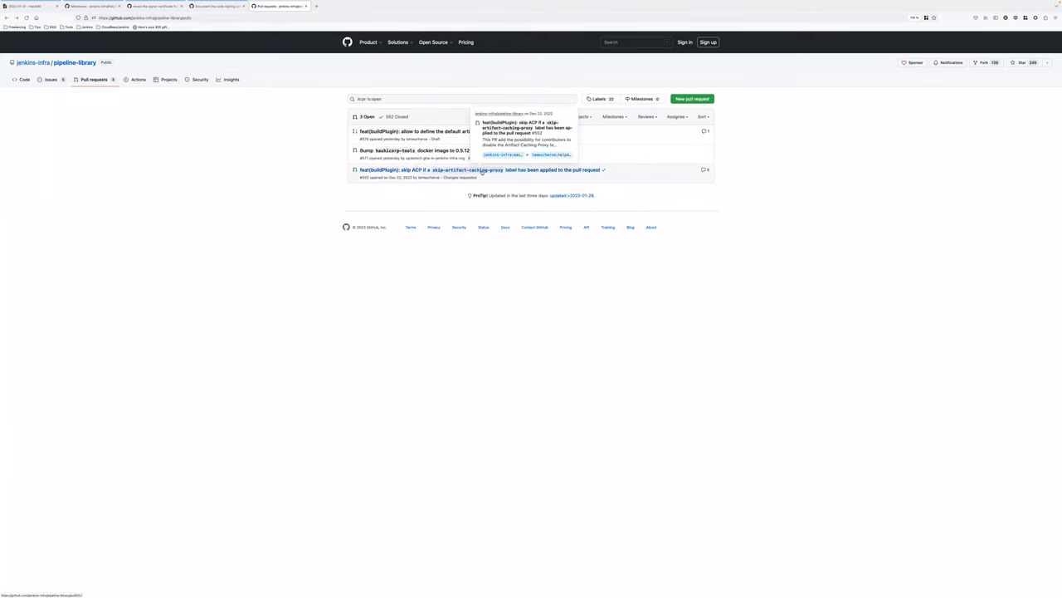
{"action": "left_click", "coordinate": [237, 16]}
{"action": "key", "text": "ctrl+c"}
Return to the HackMD notes, paste the pull request link after "One last step before: PR", and append "to provide per-PR opt-out".
{"action": "left_click", "coordinate": [216, 6]}
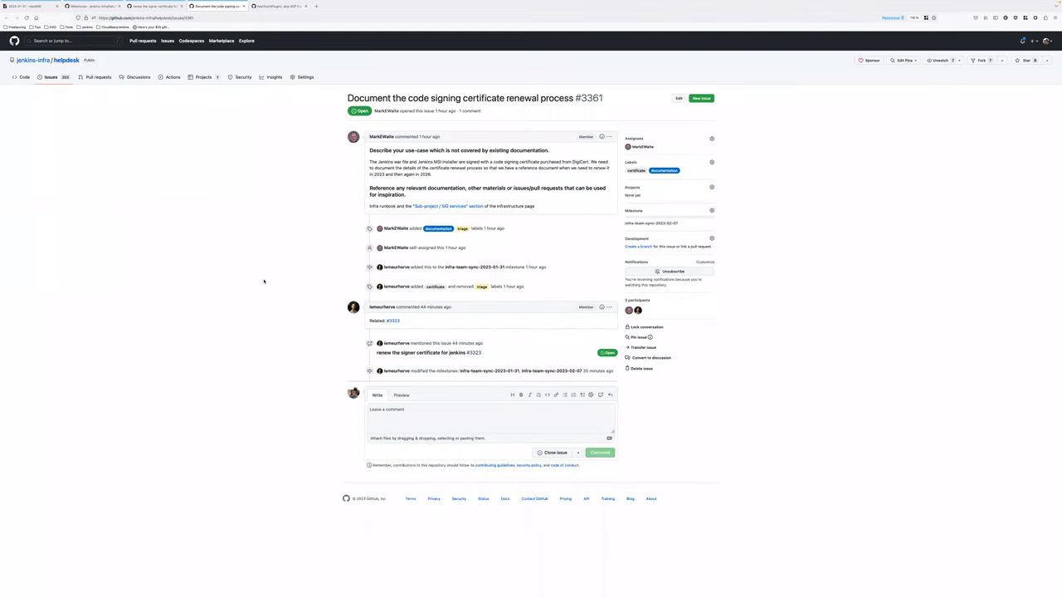
{"action": "key", "text": "ctrl+shift+Tab"}
{"action": "key", "text": "ctrl+shift+Tab"}
{"action": "key", "text": "ctrl+shift+Tab"}
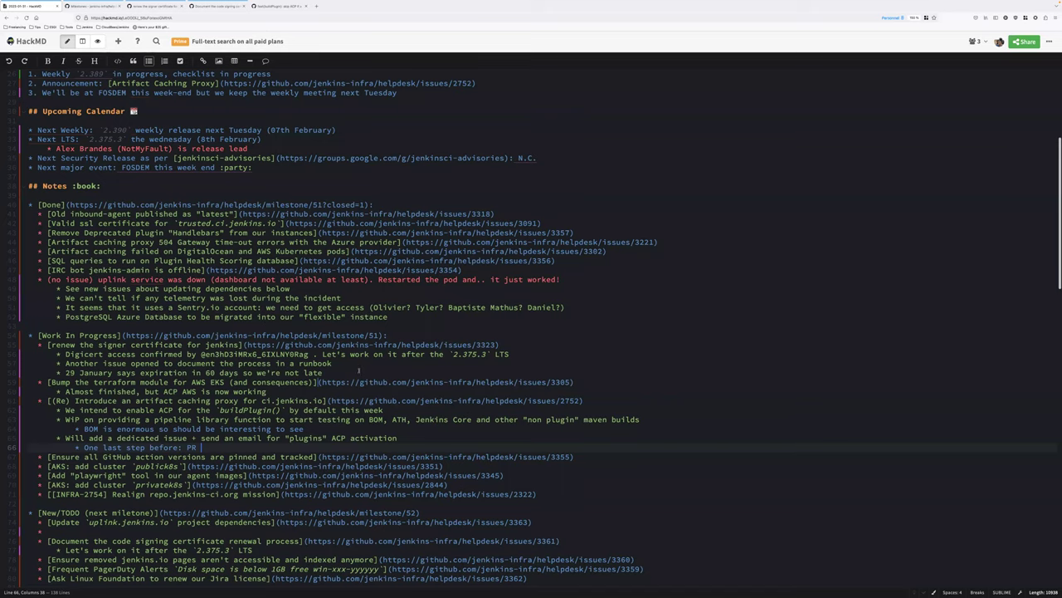
{"action": "key", "text": "ctrl+v"}
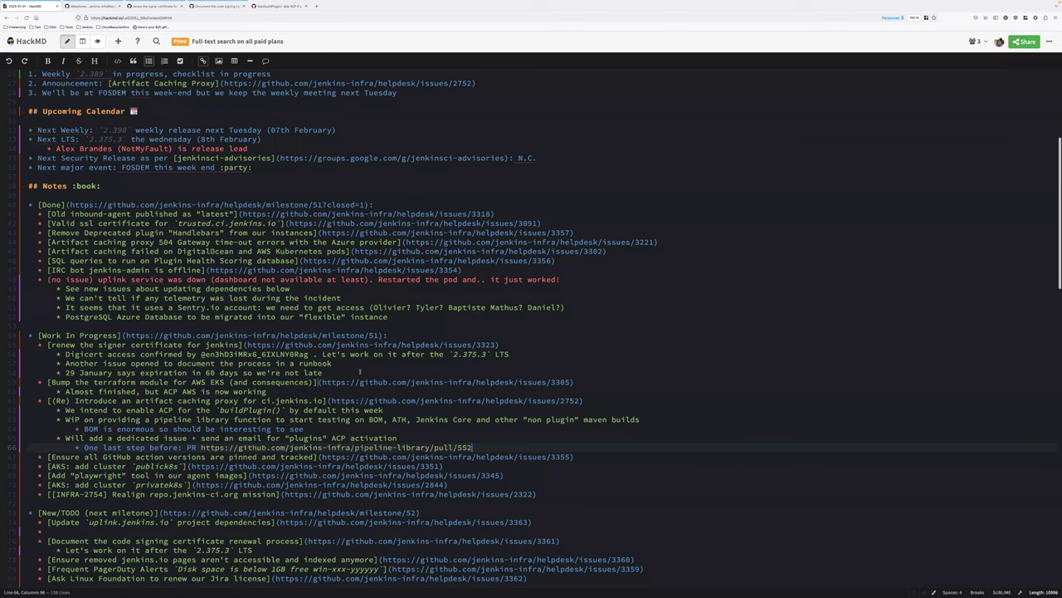
{"action": "type", "text": "to provide per-PR "}
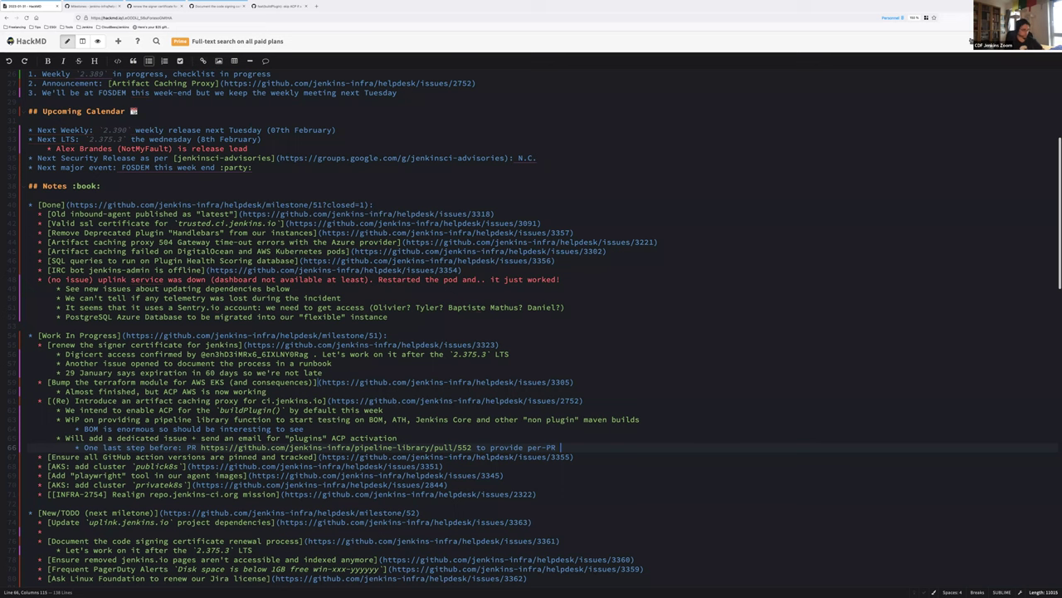
{"action": "type", "text": "opt-out"}
Add another nested bullet reading "Another opt-out is to update the `Jenkinsfile` by setting argument `artifactCachingProxyEnabled` to false".
{"action": "key", "text": "Return"}
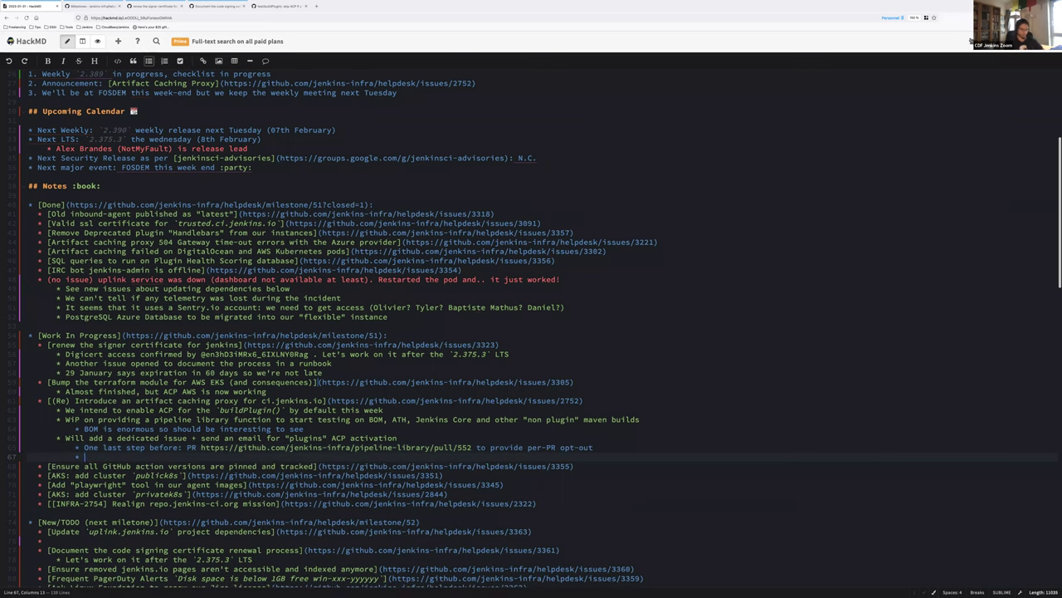
{"action": "type", "text": "Another opt-out"}
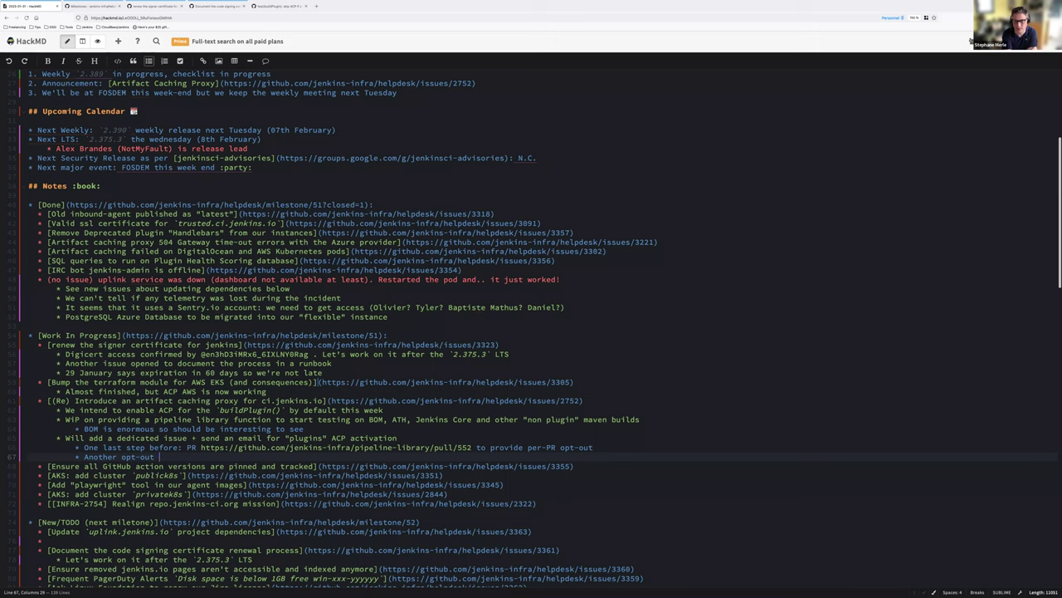
{"action": "type", "text": "whi"}
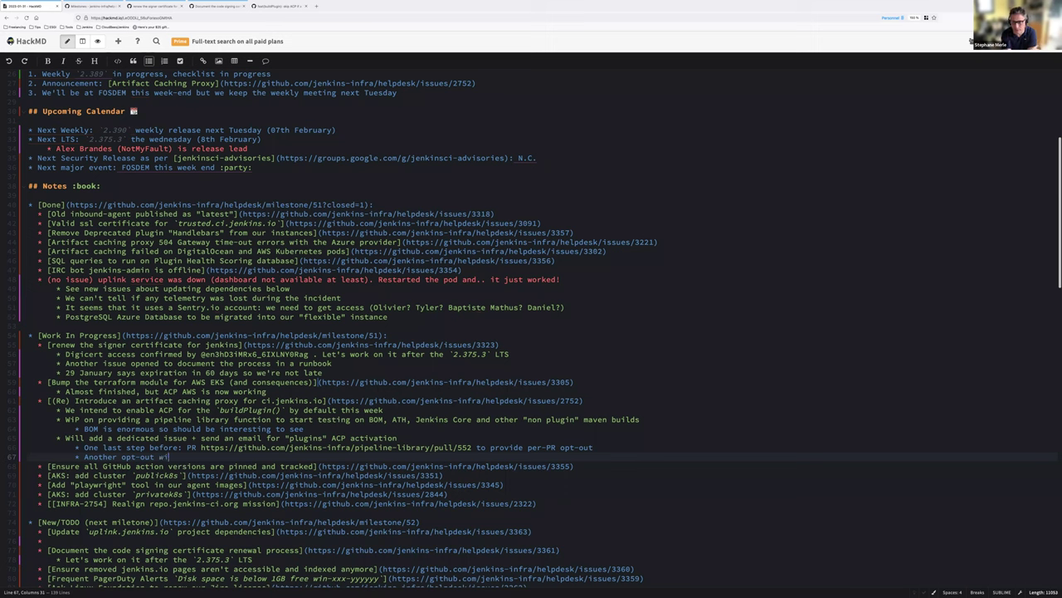
{"action": "type", "text": "le"}
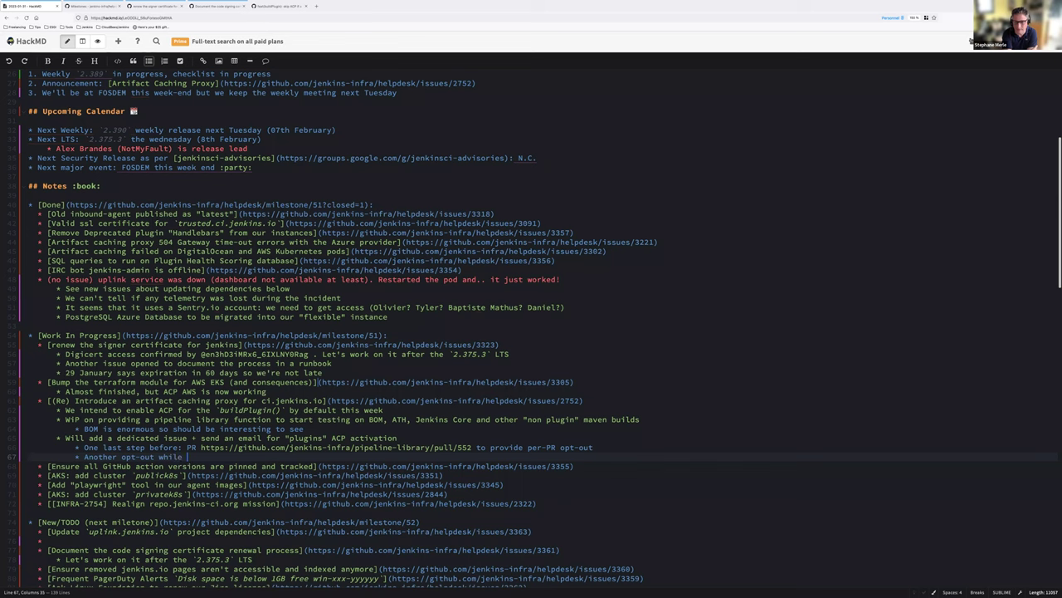
{"action": "key", "text": "ctrl+shift+Left"}
{"action": "type", "text": "is to update"}
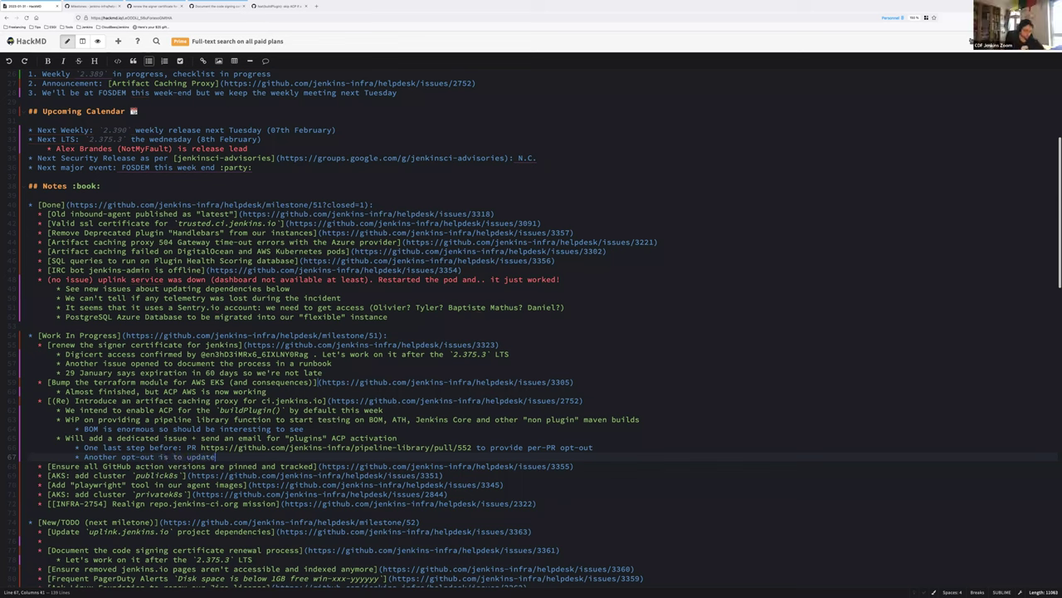
{"action": "type", "text": " the `build"}
{"action": "key", "text": "ctrl+shift+Left"}
{"action": "type", "text": "Jenkinsfile` by setting argument `useArtifact"}
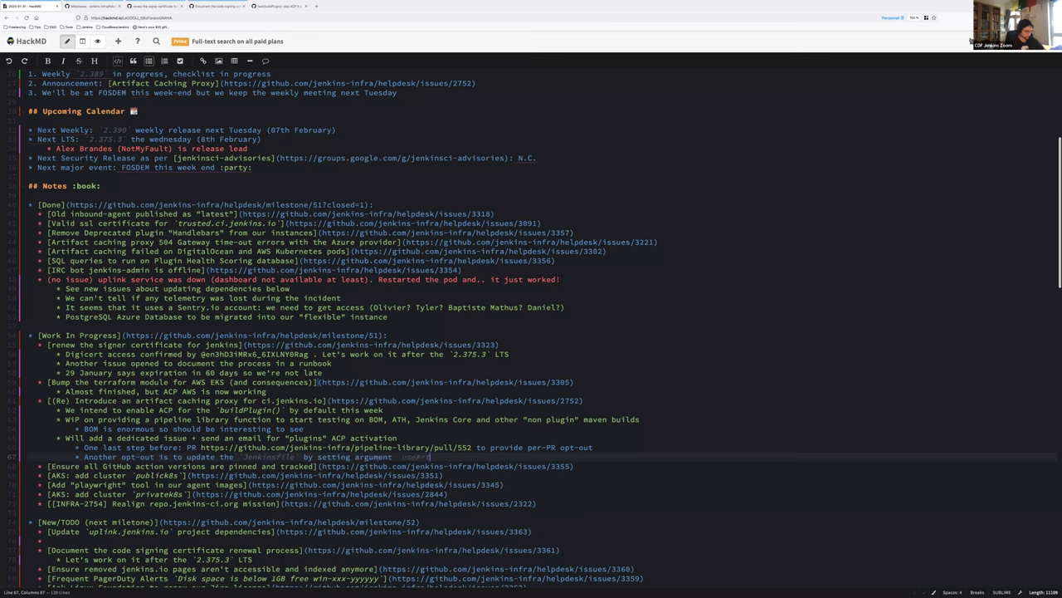
{"action": "type", "text": "CachingProxy` to `false"}
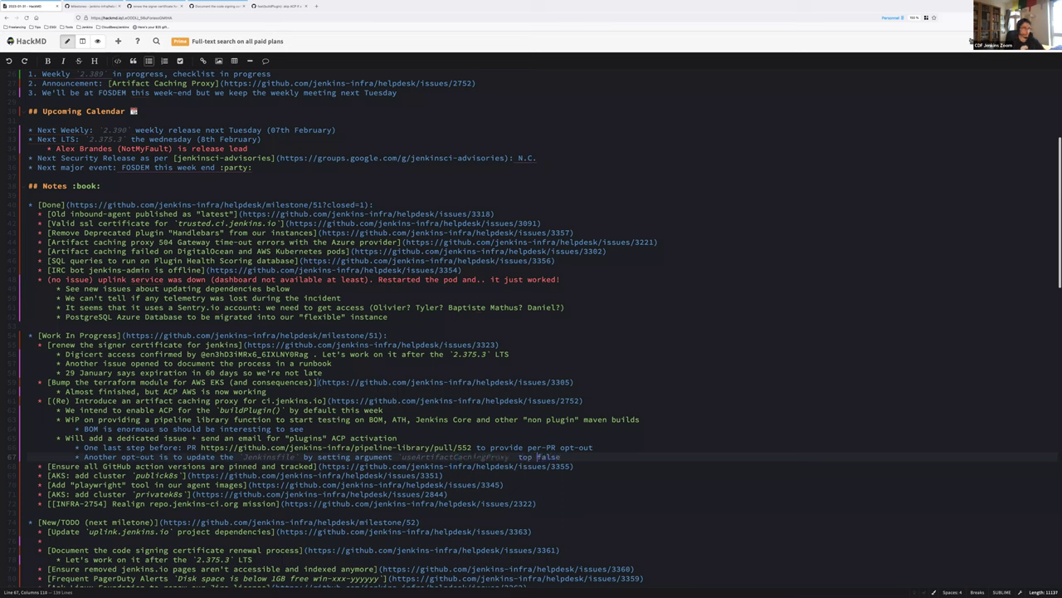
{"action": "key", "text": "BackSpace"}
{"action": "key", "text": "Left"}
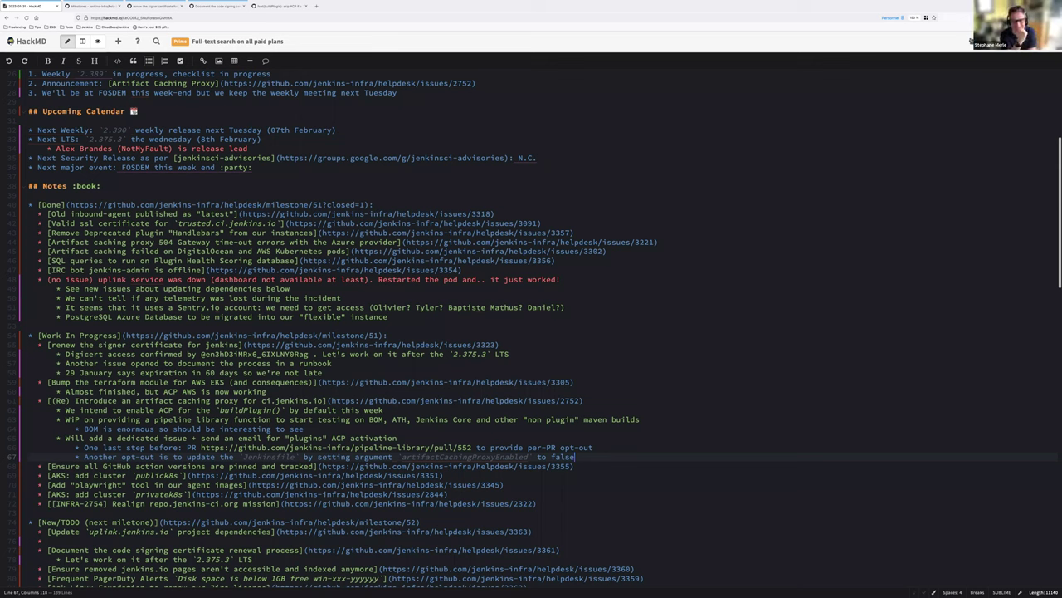
Add an "ACP metrics:" sub-bullet one level up, under the artifact caching proxy entry.
{"action": "key", "text": "Return"}
{"action": "key", "text": "shift+Tab"}
{"action": "type", "text": "ACP"}
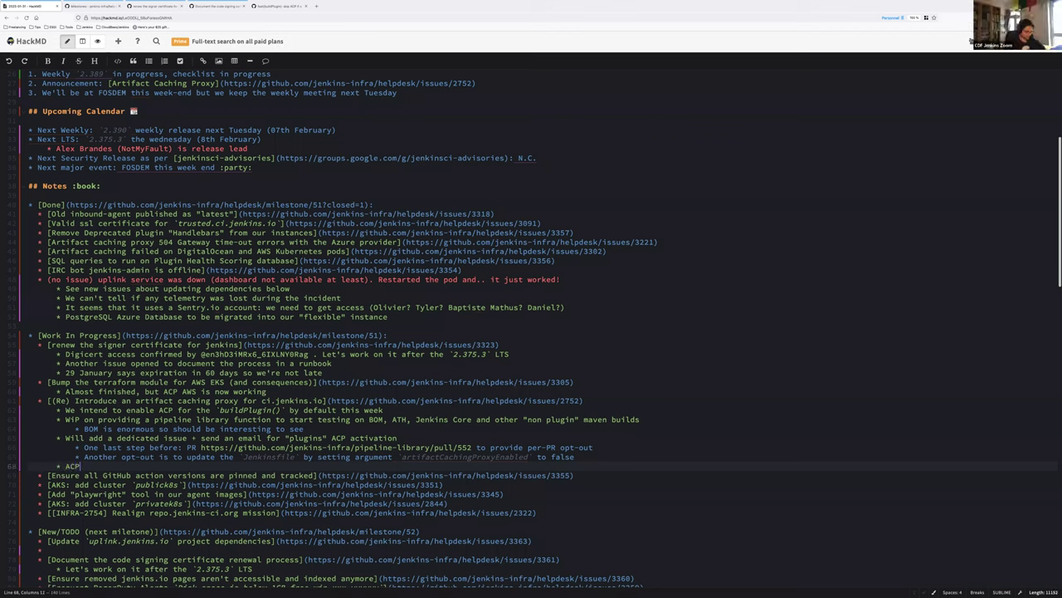
{"action": "type", "text": " metrics:"}
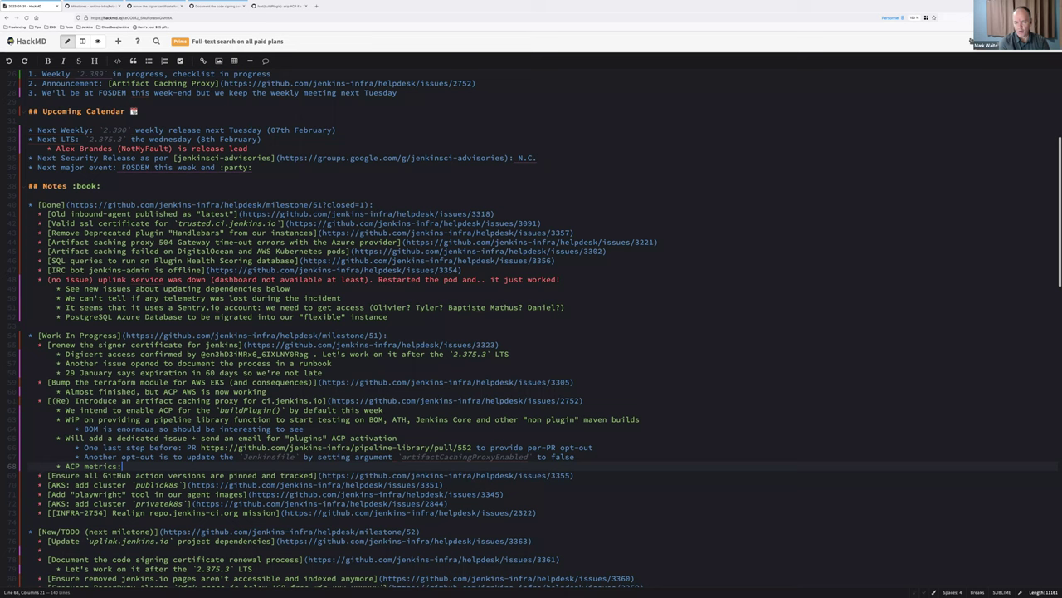
Add a nested bullet under "ACP metrics:" reading "Datadog metrics show resource usage of all container instances precisely to understand the usage".
{"action": "key", "text": "Return"}
{"action": "key", "text": "Tab"}
{"action": "type", "text": "Datado"}
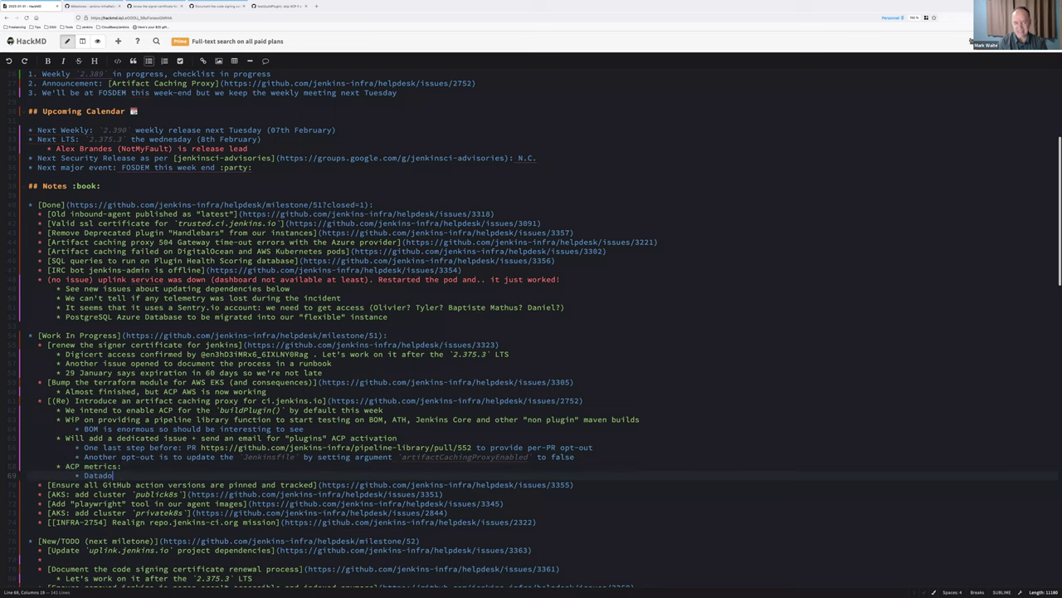
{"action": "type", "text": "g metrics show re"}
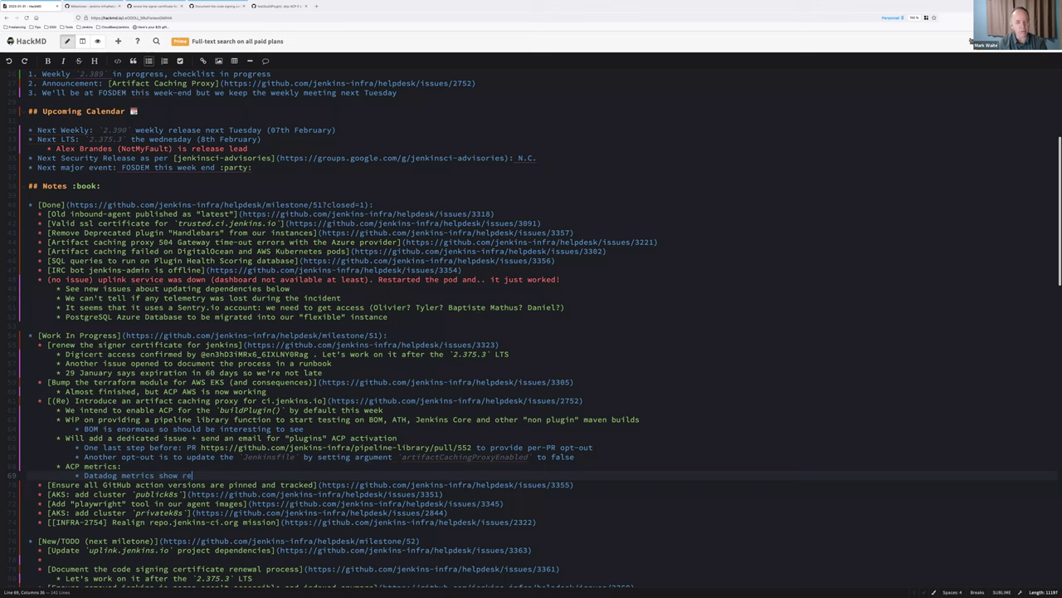
{"action": "type", "text": "source usage of al"}
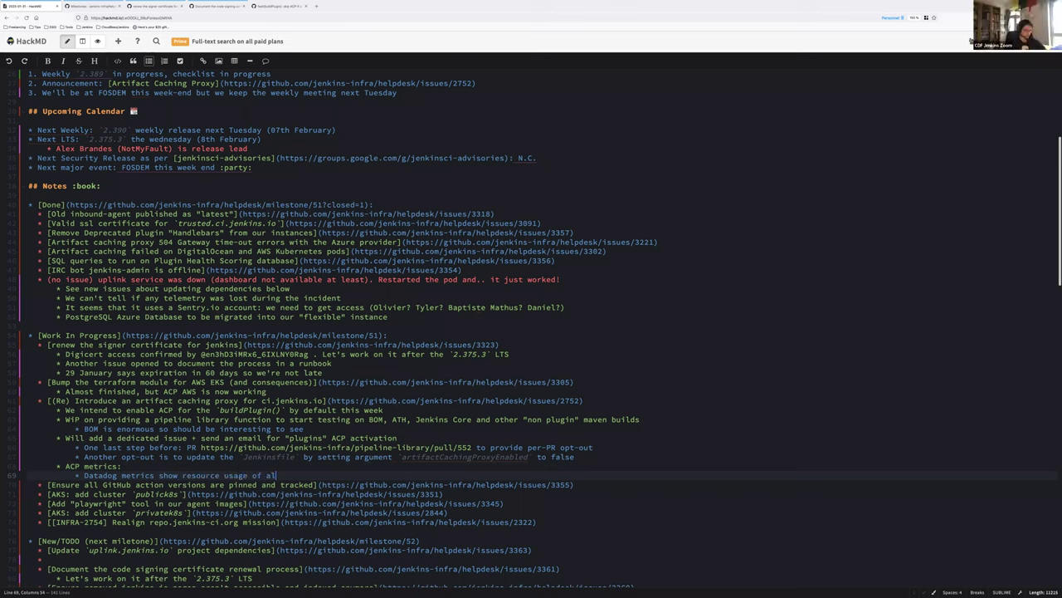
{"action": "type", "text": "l container instances prec"}
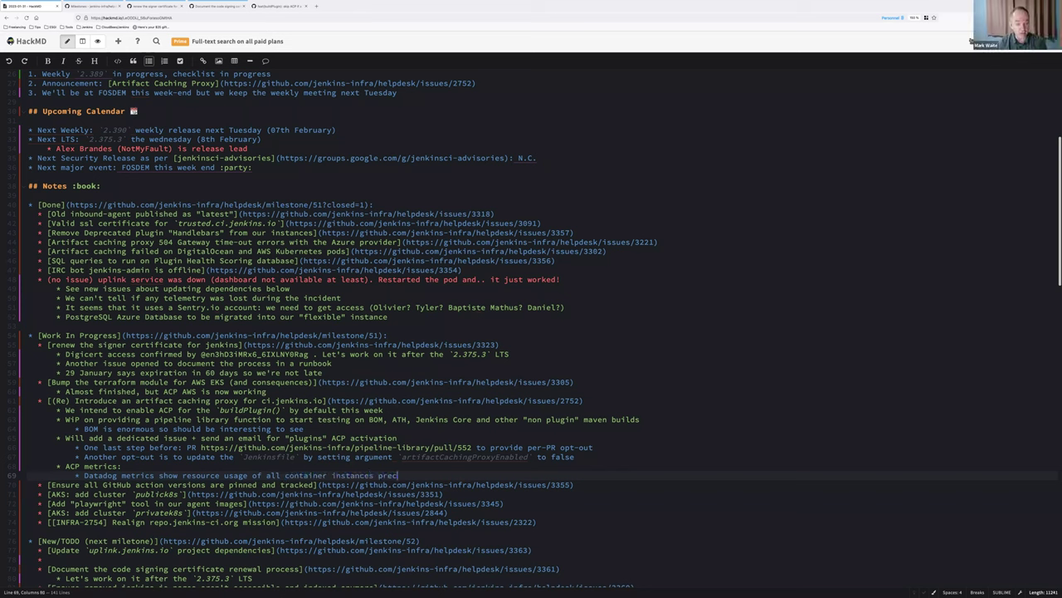
{"action": "type", "text": "isely to understand "}
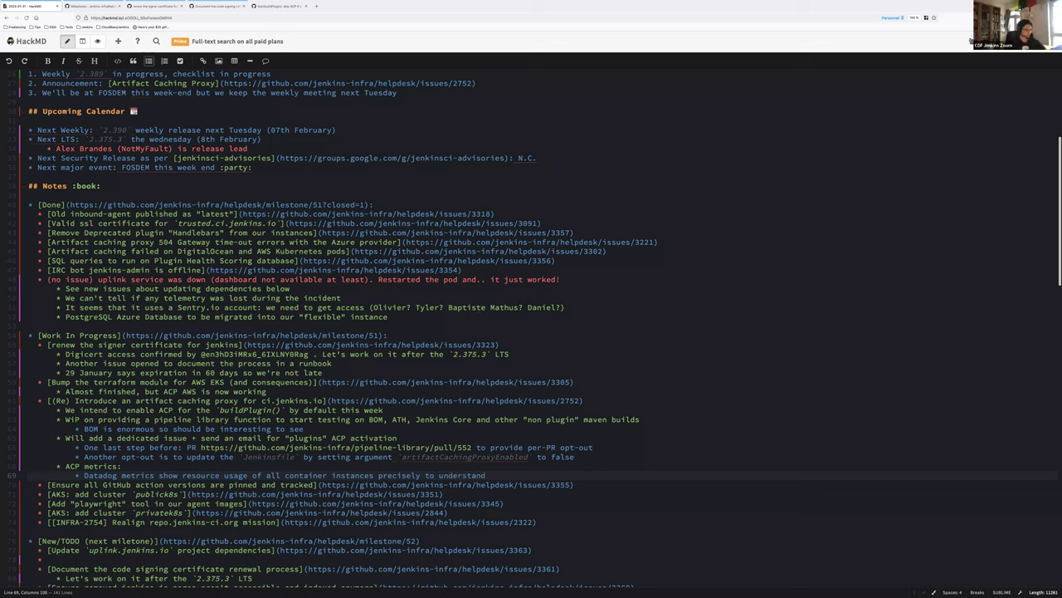
{"action": "type", "text": "the usage"}
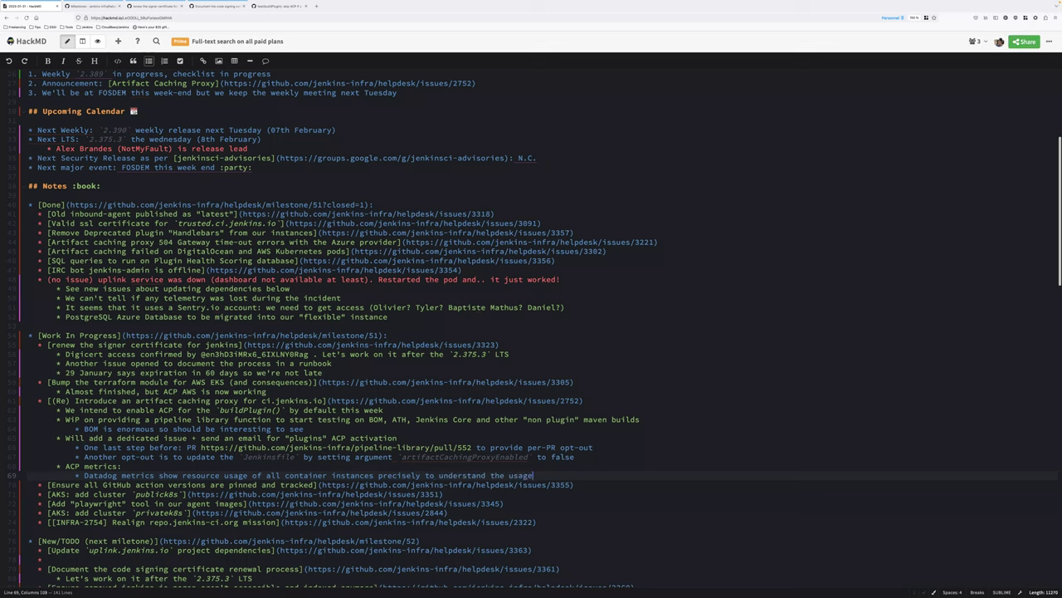
Add a bullet below the Datadog one reading "Azure Portal show the disk metrics (IOPS)".
{"action": "key", "text": "Return"}
{"action": "type", "text": "Azure "}
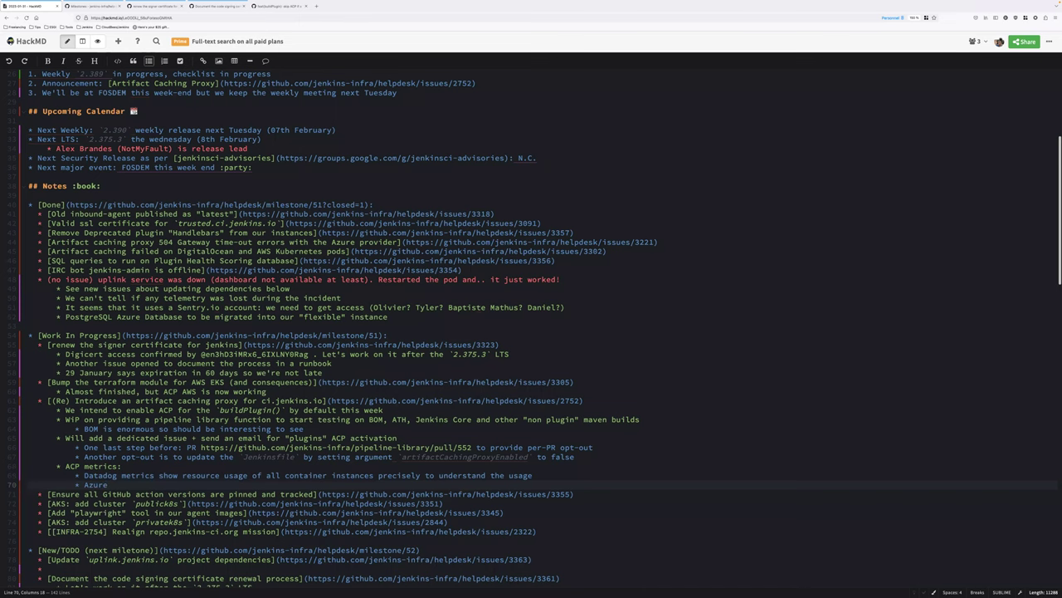
{"action": "type", "text": "Protal show the disk metrics (IOPS"}
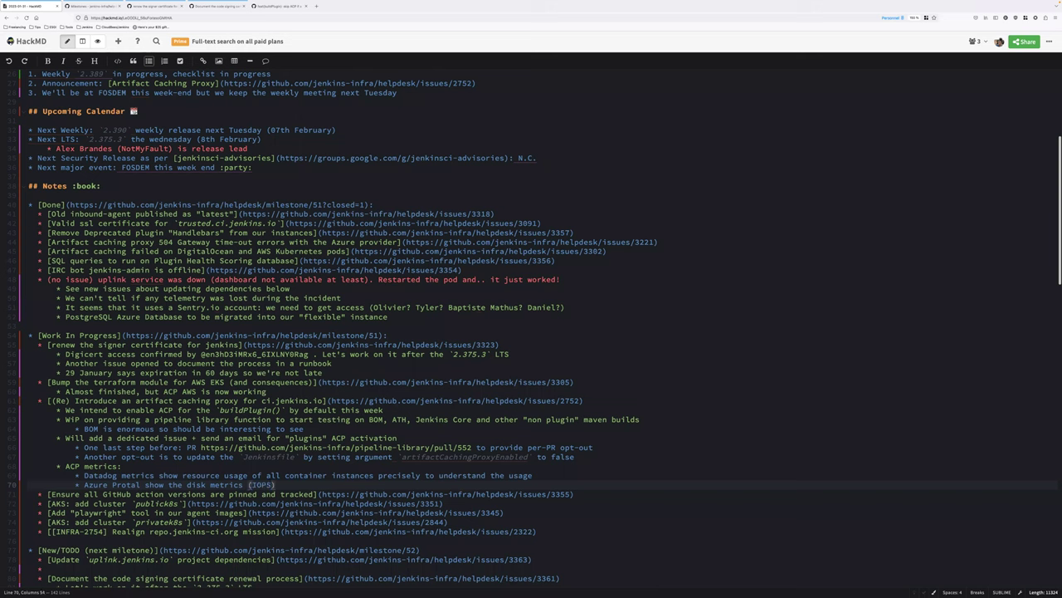
{"action": "left_click", "coordinate": [108, 484]}
{"action": "key", "text": "BackSpace"}
{"action": "key", "text": "BackSpace"}
{"action": "type", "text": "or"}
{"action": "key", "text": "End"}
Add the bullet "ACP access logs show if request are served by caching, or from Jfrog (with response time from JFrog)".
{"action": "key", "text": "Return"}
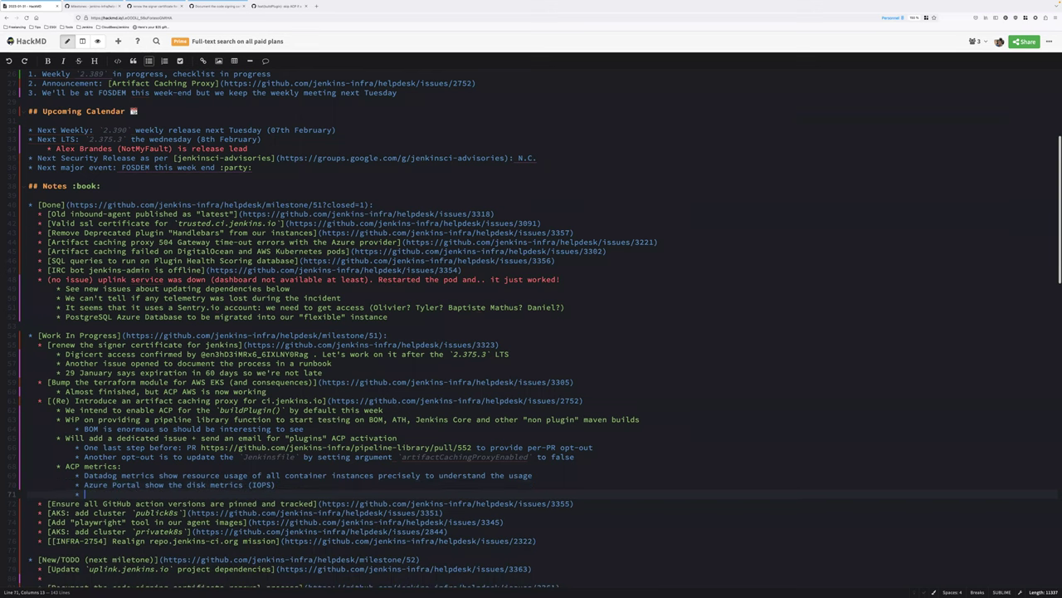
{"action": "type", "text": "ACP logs show"}
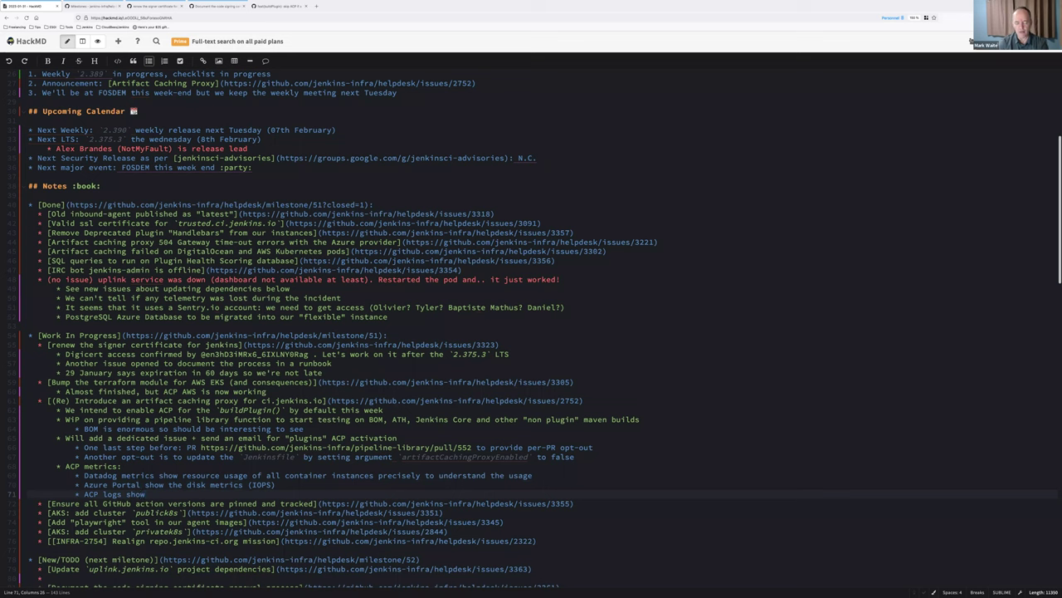
{"action": "type", "text": "access "}
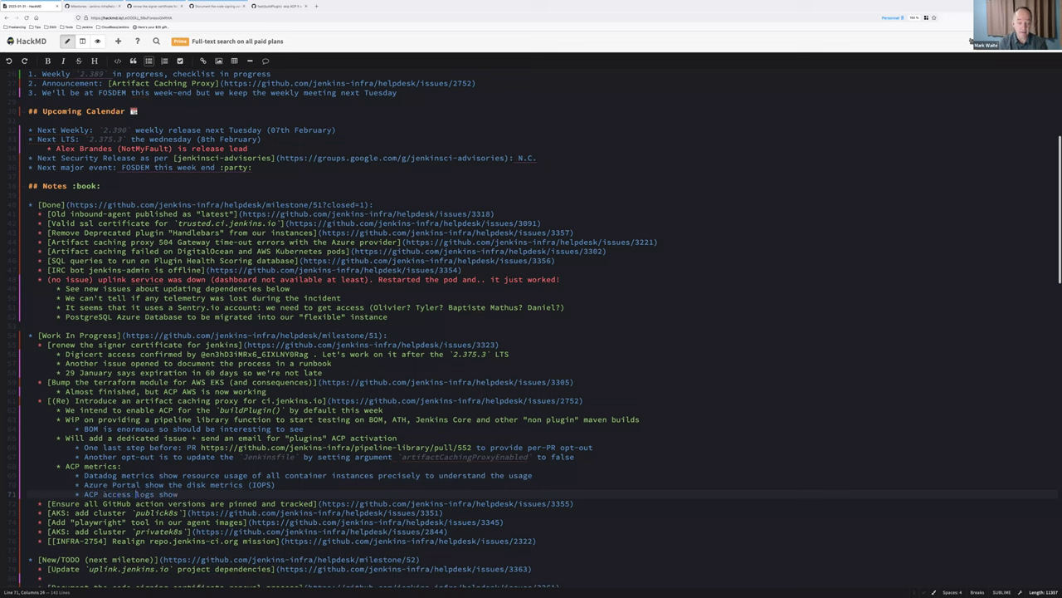
{"action": "type", "text": " if request are "}
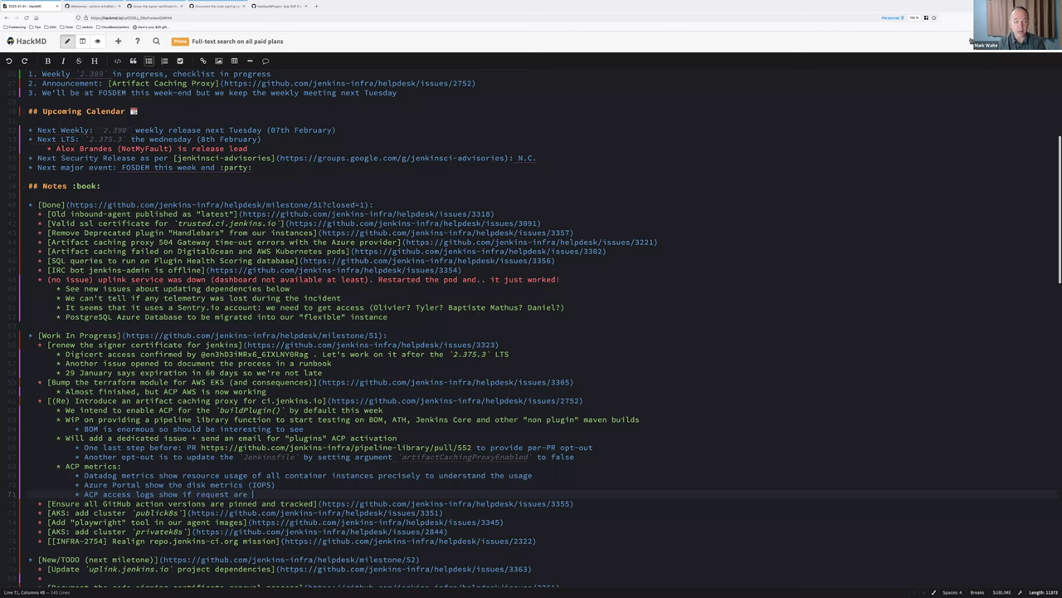
{"action": "type", "text": "served by cach"}
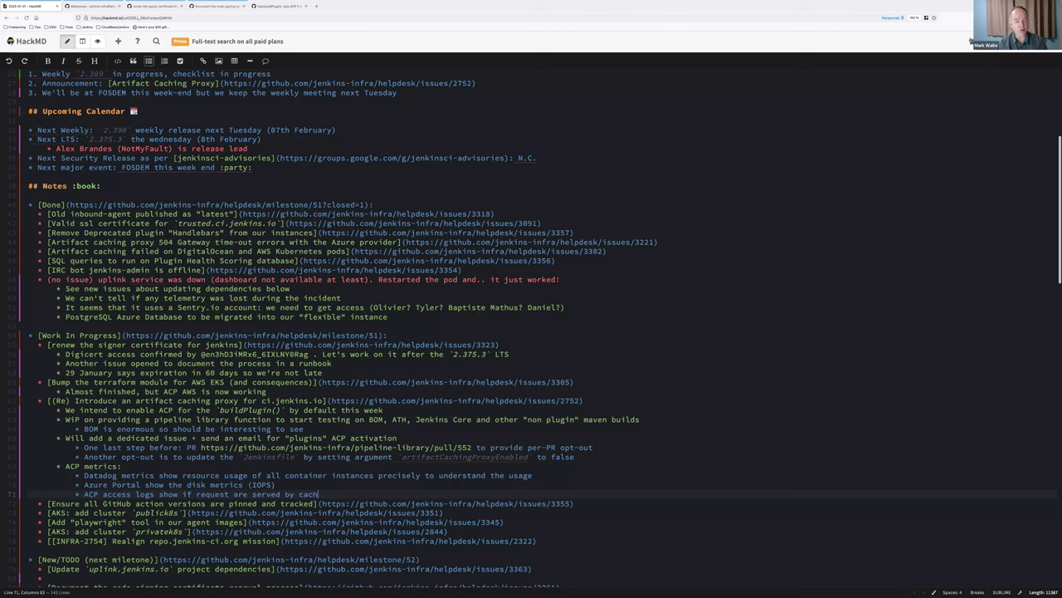
{"action": "type", "text": "ing, or f"}
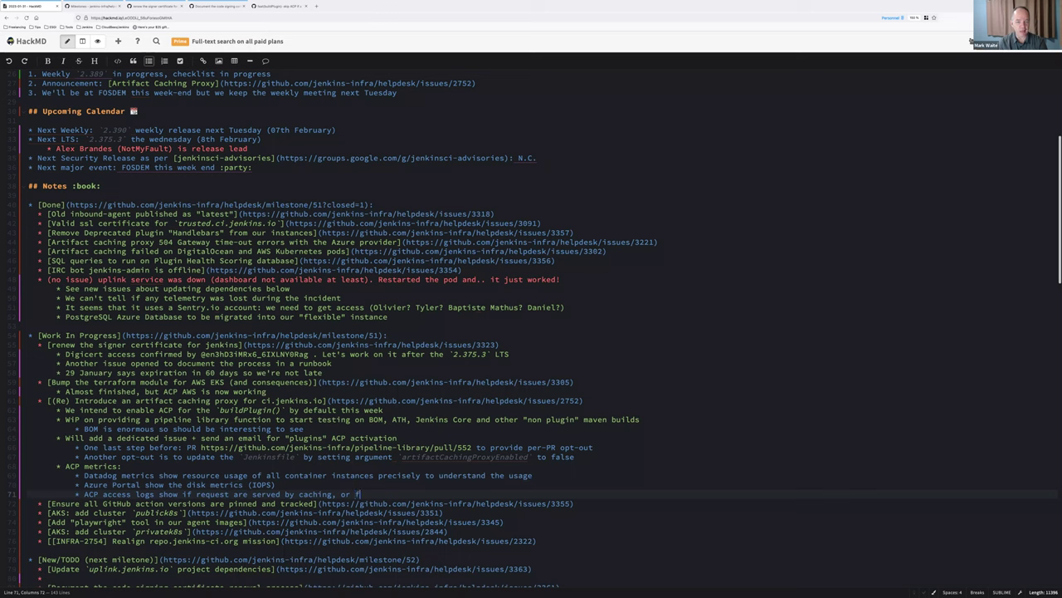
{"action": "type", "text": "rom JFrog (with"}
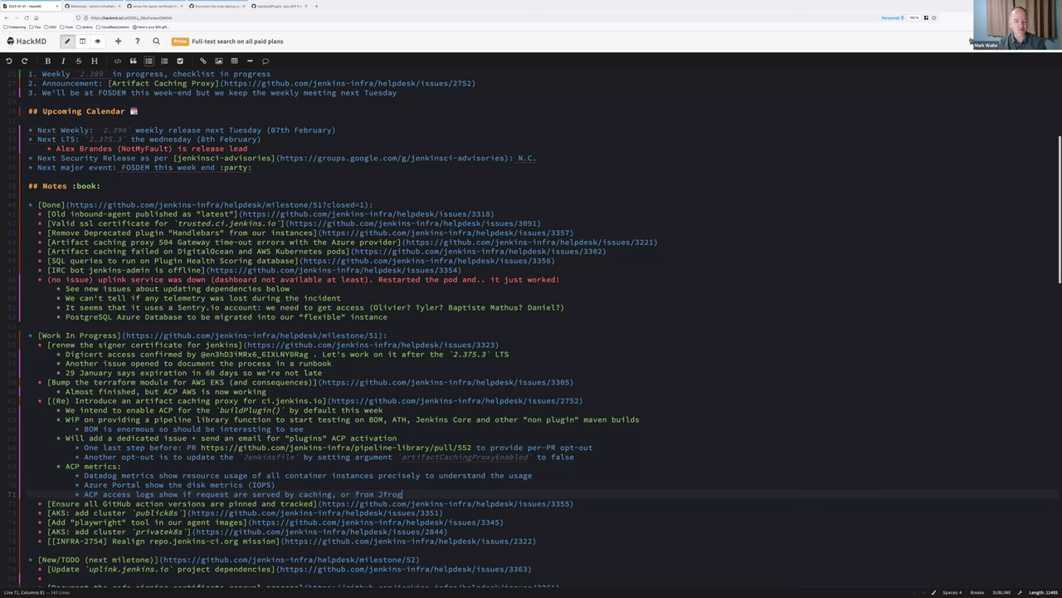
{"action": "type", "text": " timing"}
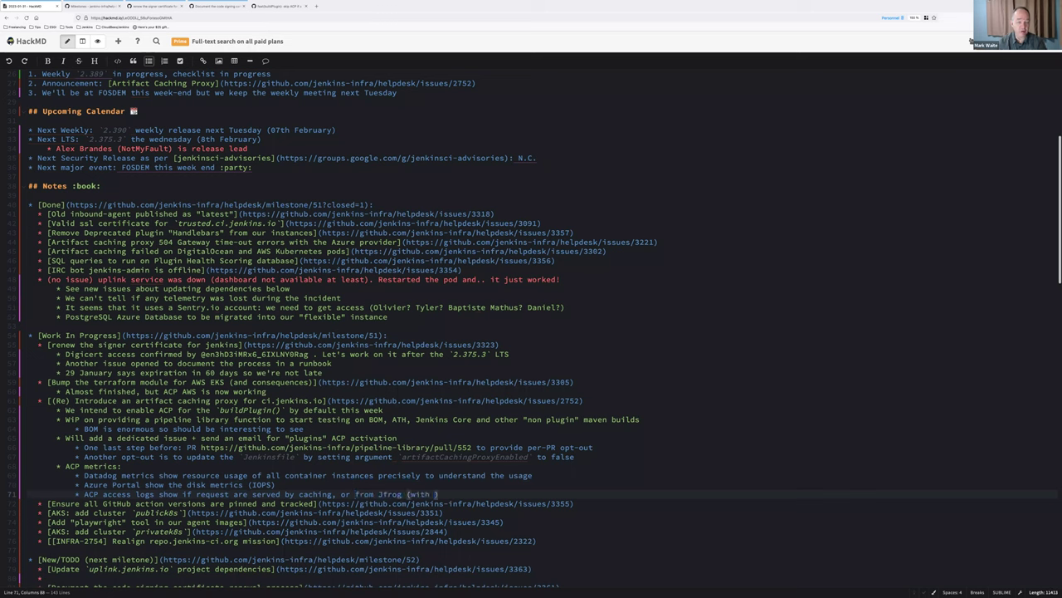
{"action": "type", "text": "s"}
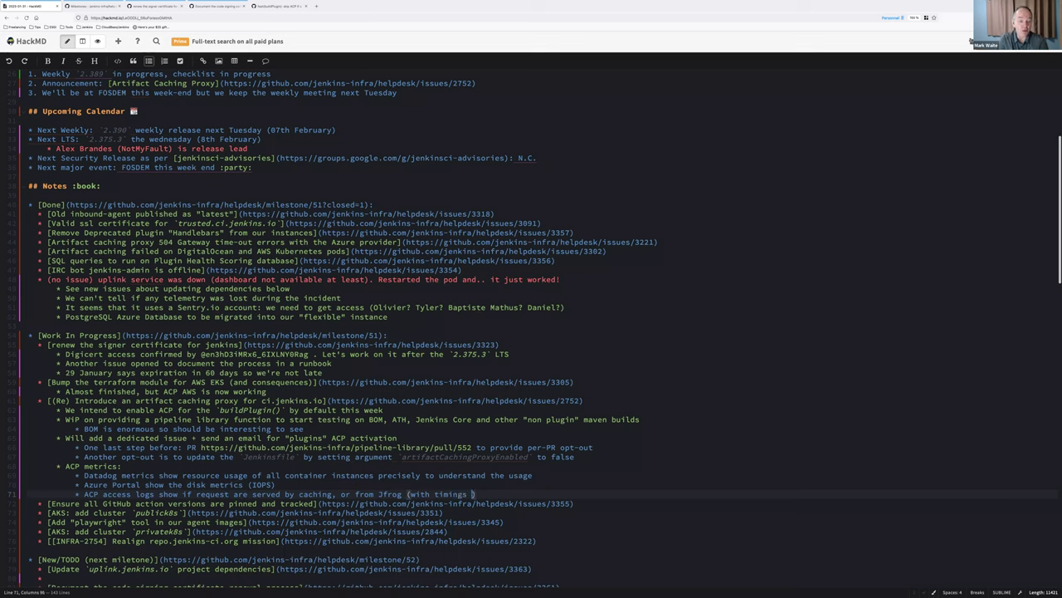
{"action": "key", "text": "ctrl+shift+Left"}
{"action": "type", "text": "response time"}
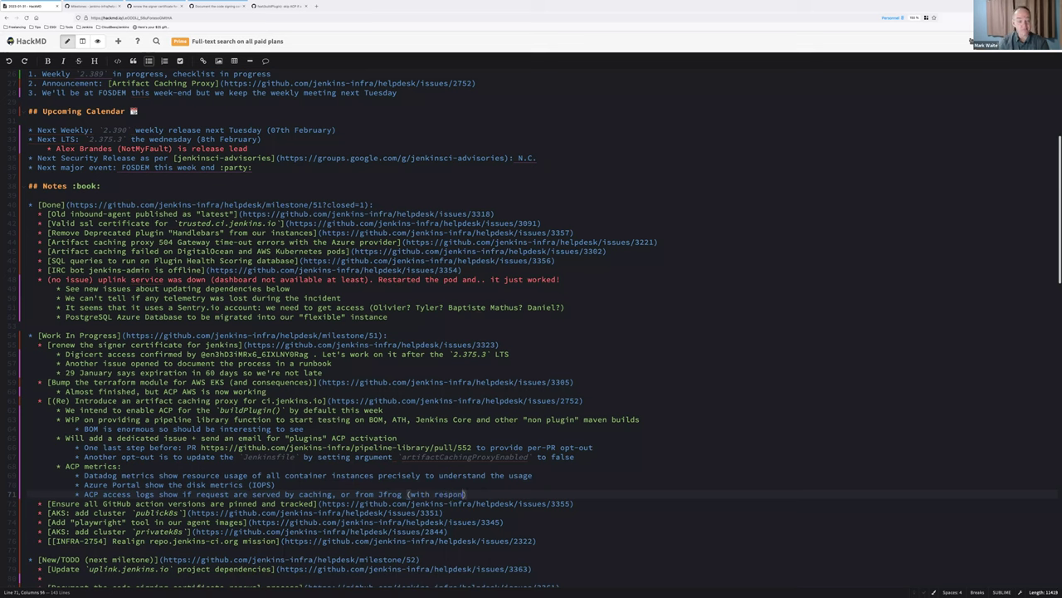
{"action": "type", "text": " from JFrog"}
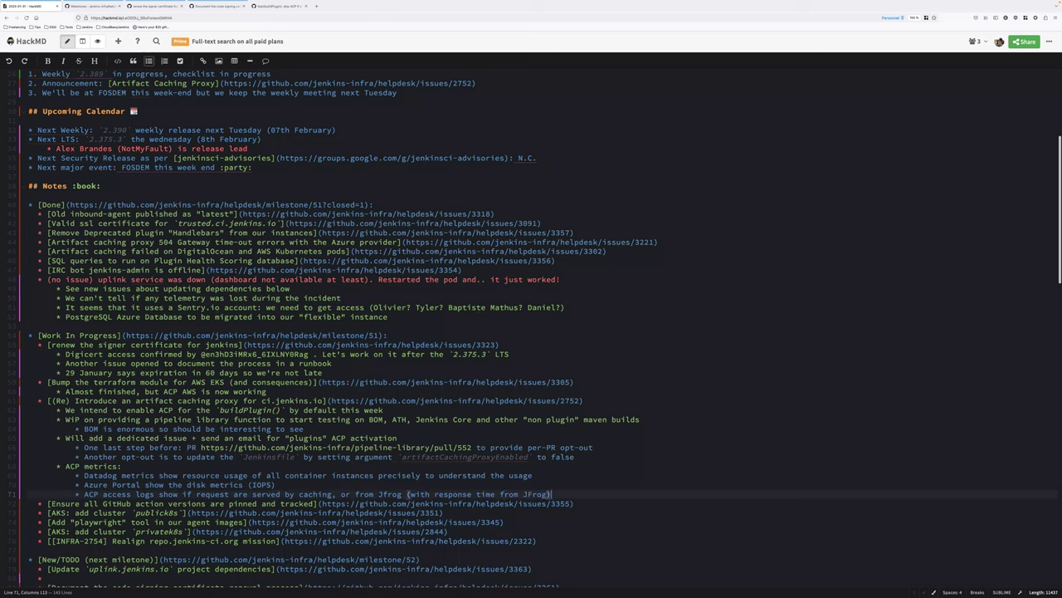
Add the bullet "We overprovisionned the container and replicated them, but we still have more resources leverages:".
{"action": "key", "text": "Return"}
{"action": "type", "text": "We ove"}
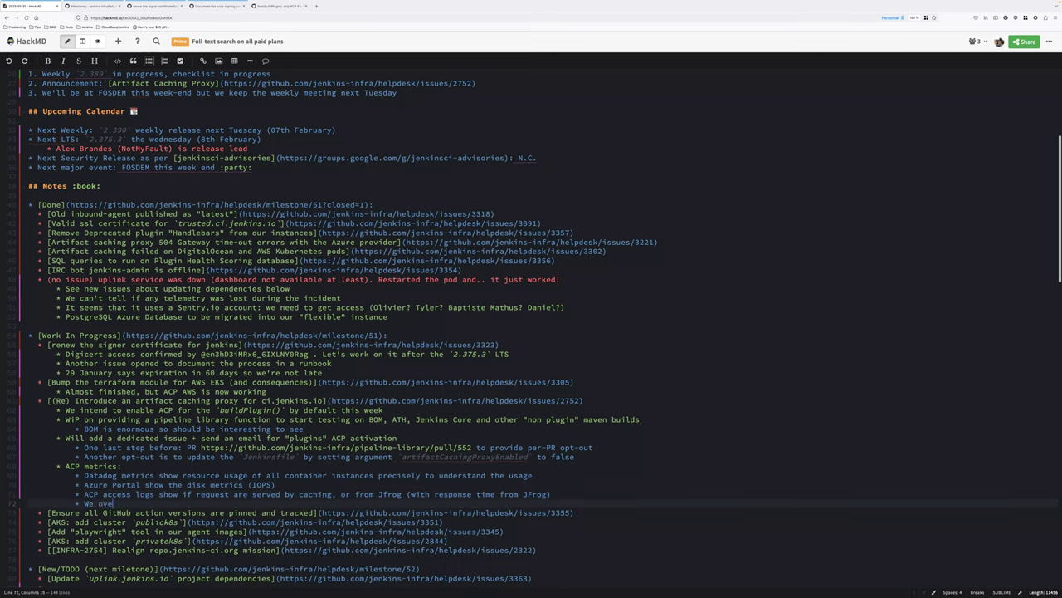
{"action": "type", "text": "rprovisioned"}
{"action": "key", "text": "Left"}
{"action": "key", "text": "Left"}
{"action": "key", "text": "Left"}
{"action": "type", "text": "ned the container and repl"}
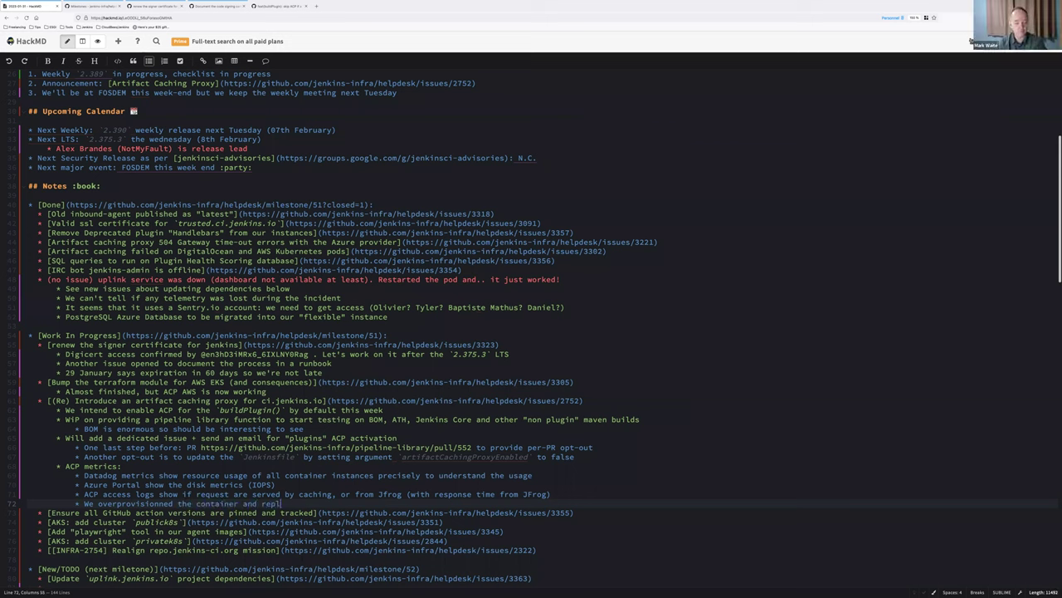
{"action": "type", "text": "icated them, "}
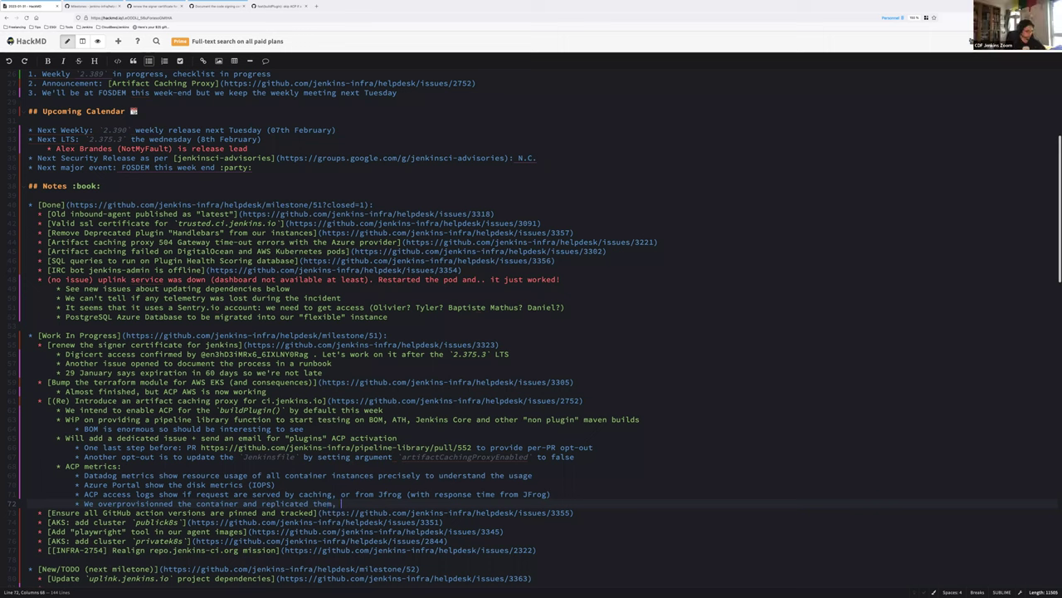
{"action": "type", "text": "but we still have more resources leverages:"}
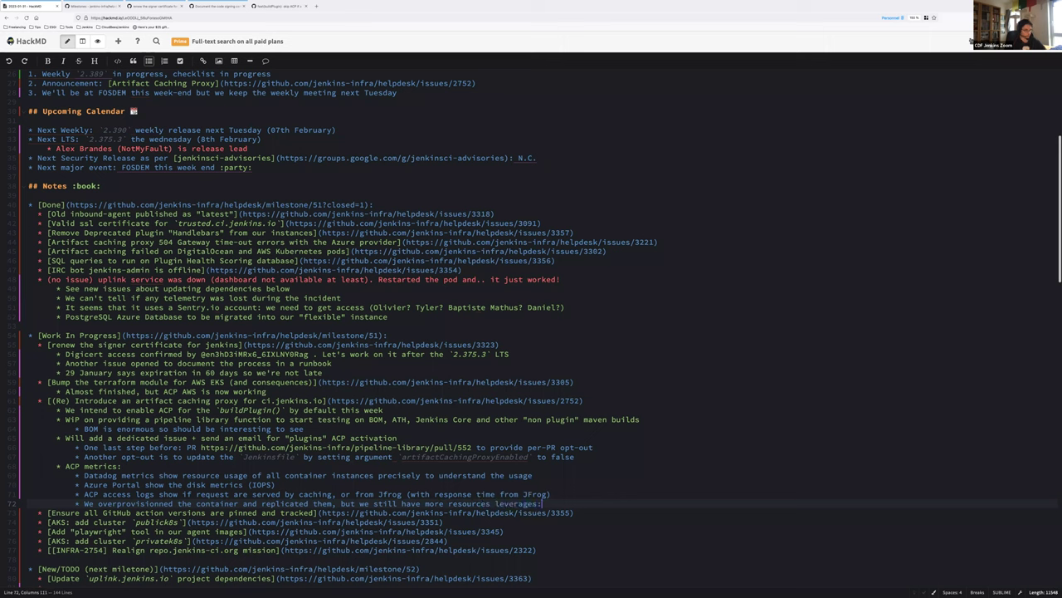
Complete the overprovisioning bullet with "scaling up, scaling horizontally, increasing cache disk size, switching cache disk to a better IOPS quality level (we have plenty)".
{"action": "type", "text": " scaling up, s"}
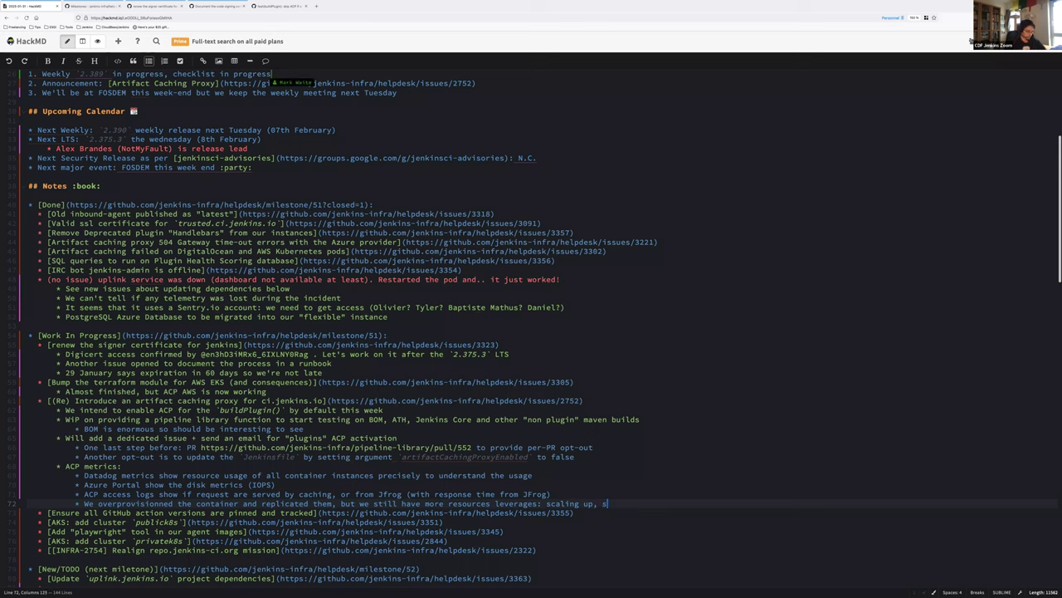
{"action": "type", "text": "caling horizontally,"}
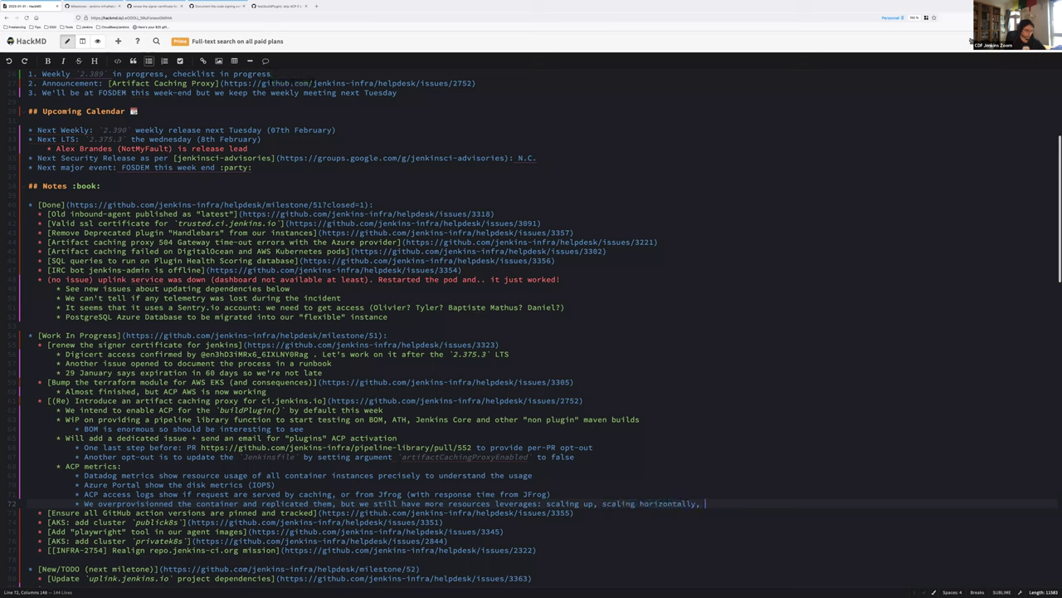
{"action": "type", "text": " incrrzeasin"}
{"action": "key", "text": "BackSpace"}
{"action": "type", "text": "g cache disk size, switching cache disk to a better IOPS quality l"}
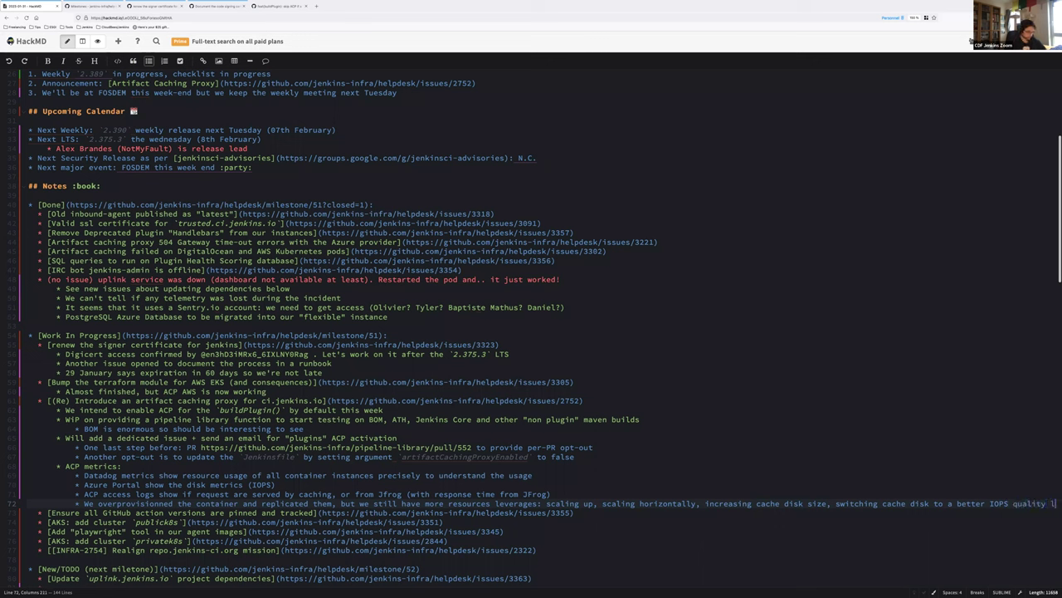
{"action": "type", "text": "evel (we have plen"}
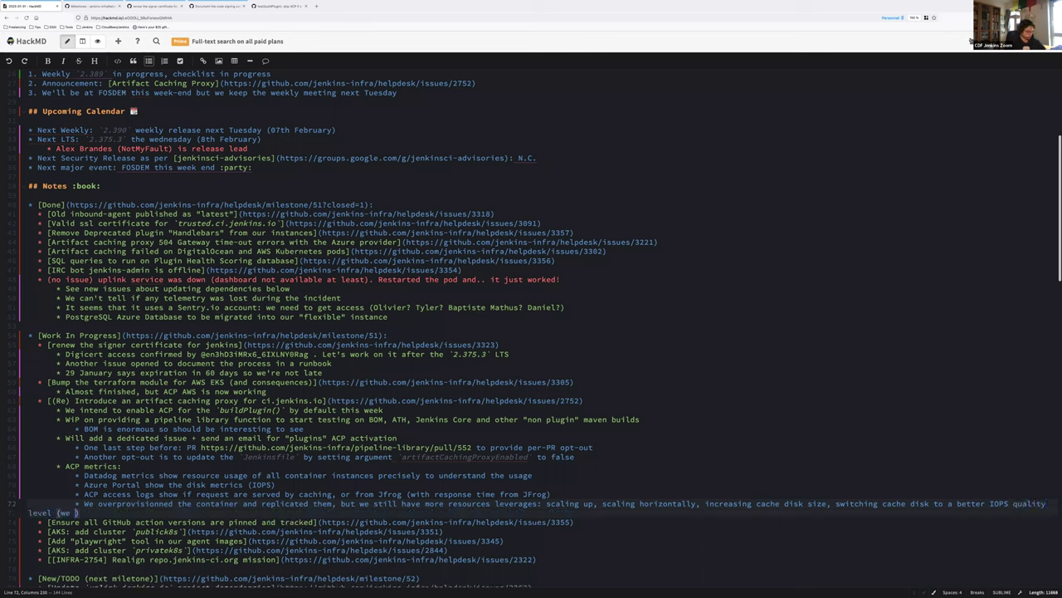
{"action": "type", "text": "ty)"}
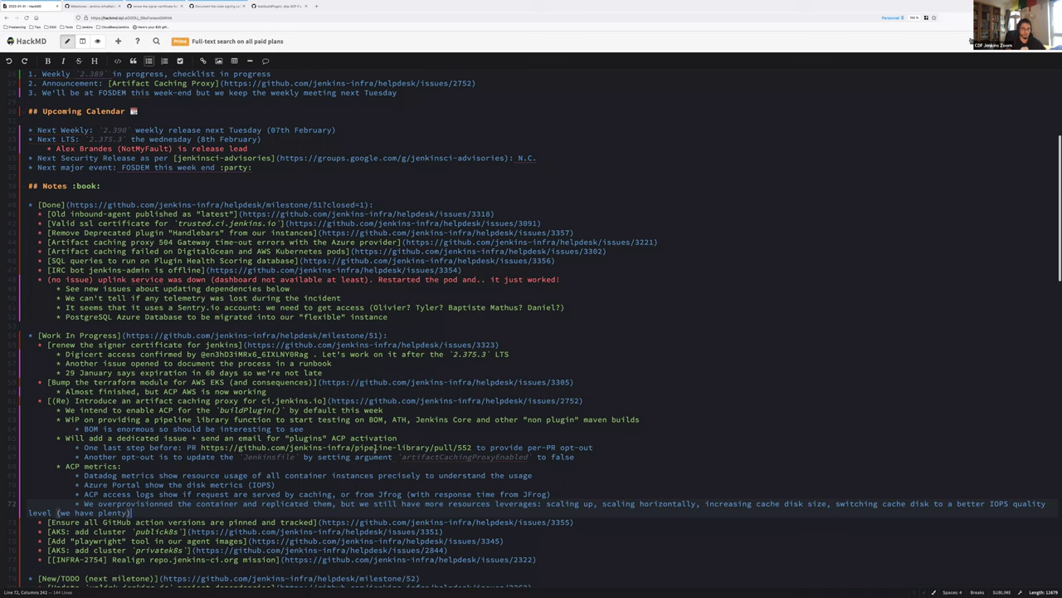
Add a sub-bullet one level up reading "Timing: once label PR is merged, we send the email on jenkinsci-dev letting 24h before switch".
{"action": "scroll", "coordinate": [397, 448], "scroll_direction": "down", "scroll_amount": 1}
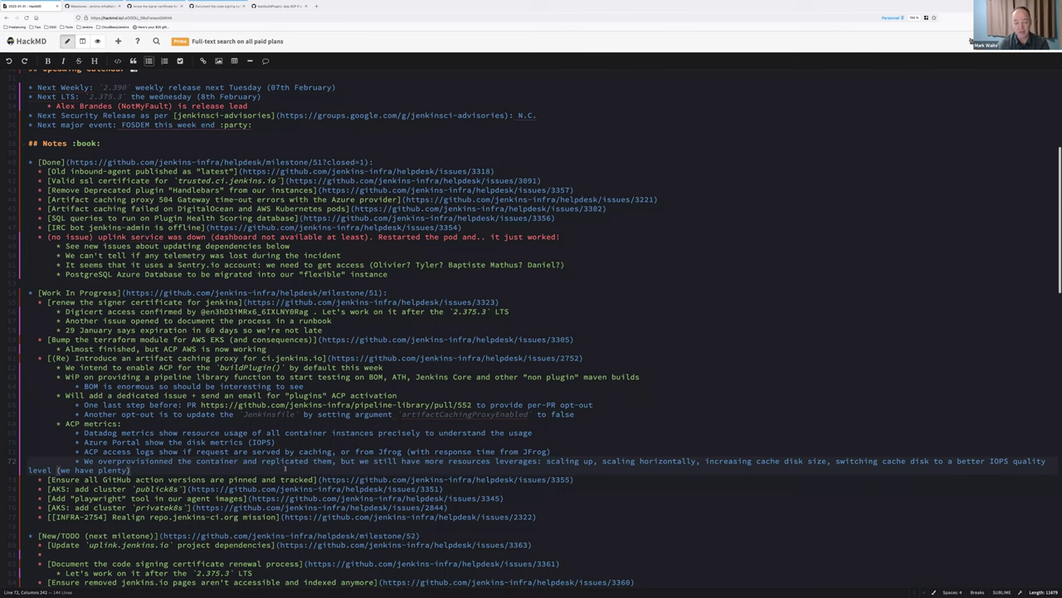
{"action": "key", "text": "Return"}
{"action": "key", "text": "shift+Tab"}
{"action": "type", "text": "Tim"}
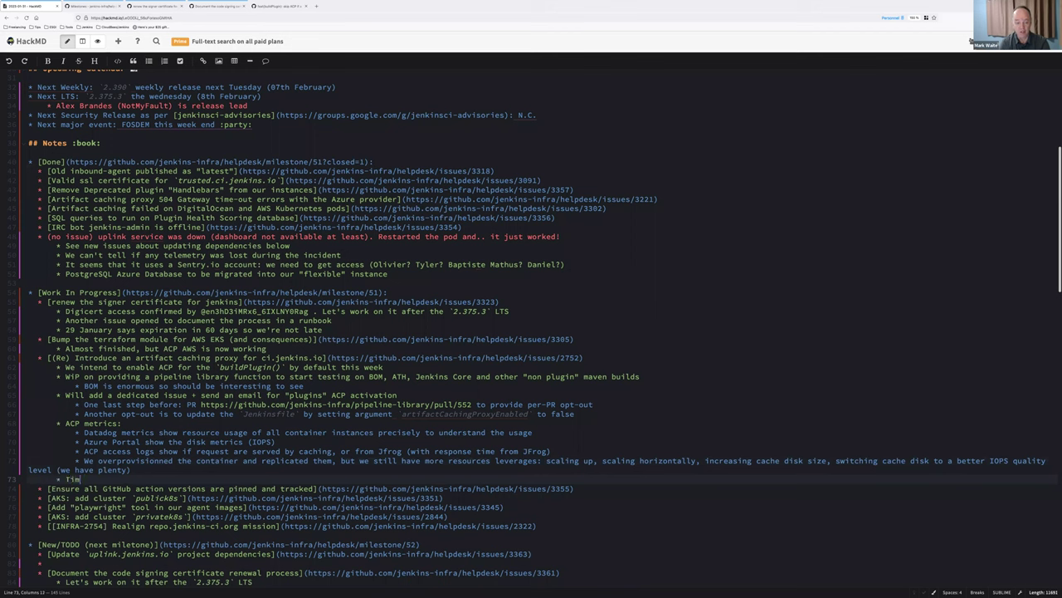
{"action": "type", "text": "ing: once label is"}
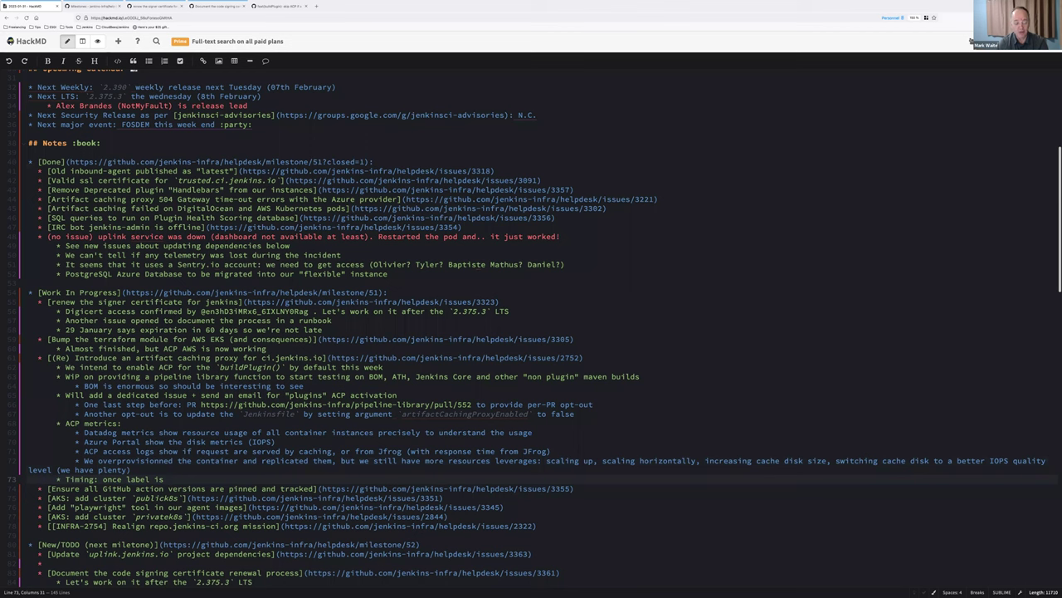
{"action": "type", "text": "PR merged, we send the e"}
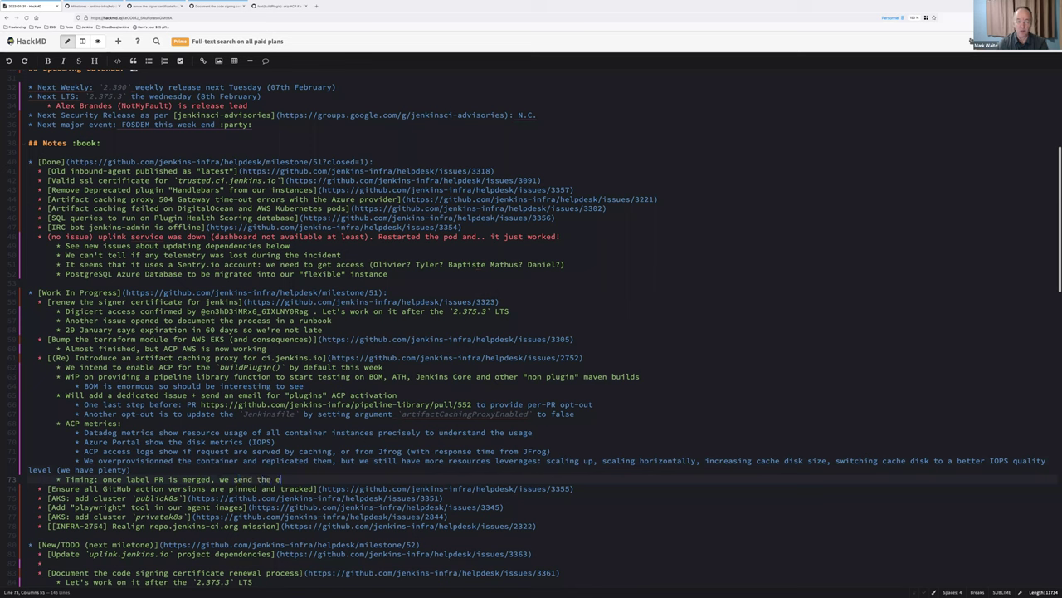
{"action": "type", "text": "mail on jenkins"}
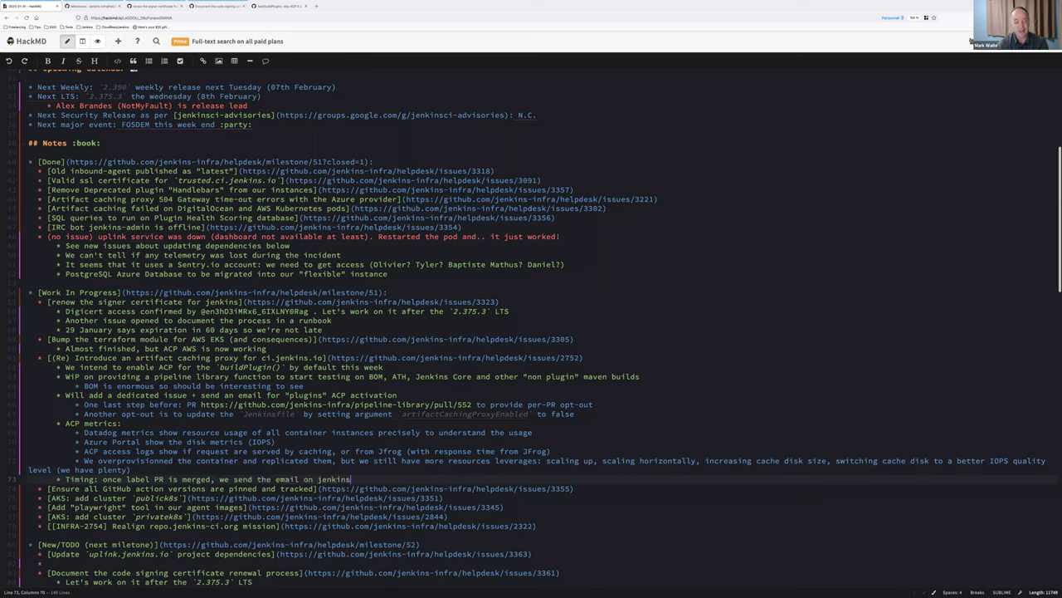
{"action": "type", "text": "ci-dev"}
{"action": "type", "text": " an"}
{"action": "key", "text": "BackSpace"}
{"action": "key", "text": "BackSpace"}
{"action": "type", "text": "letting 24h before "}
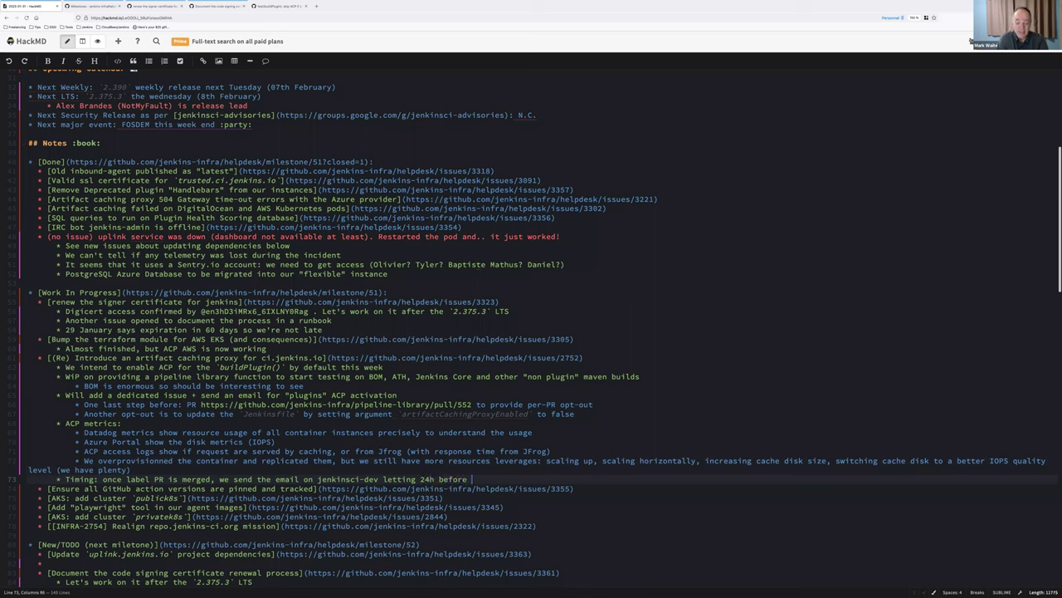
{"action": "type", "text": "switch"}
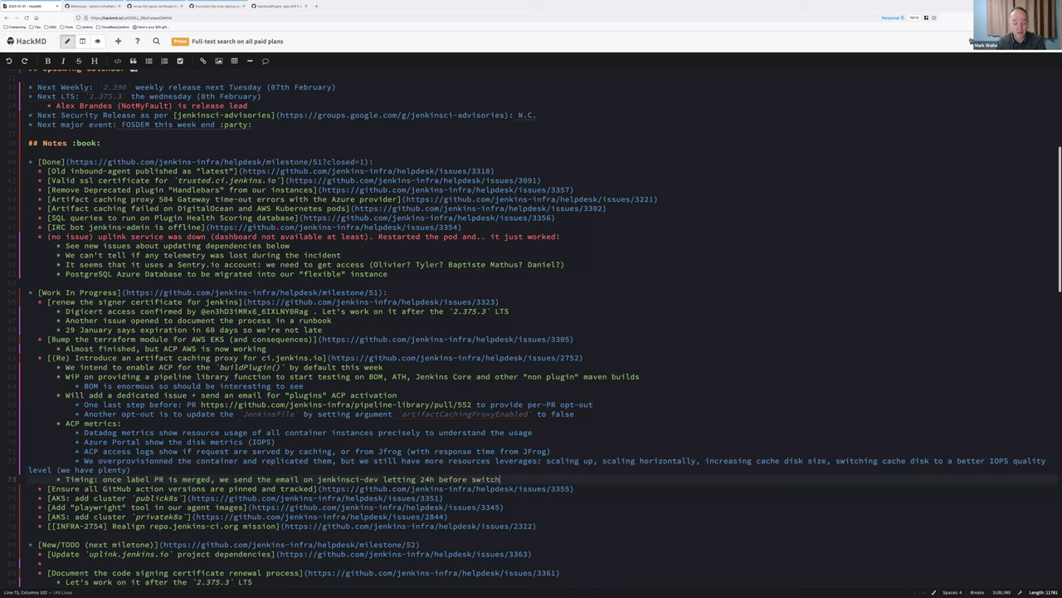
Complete the timing sub-bullet so that it ends with 'before switching to "default ACP"'.
{"action": "type", "text": "ing to `"}
{"action": "type", "text": "default"}
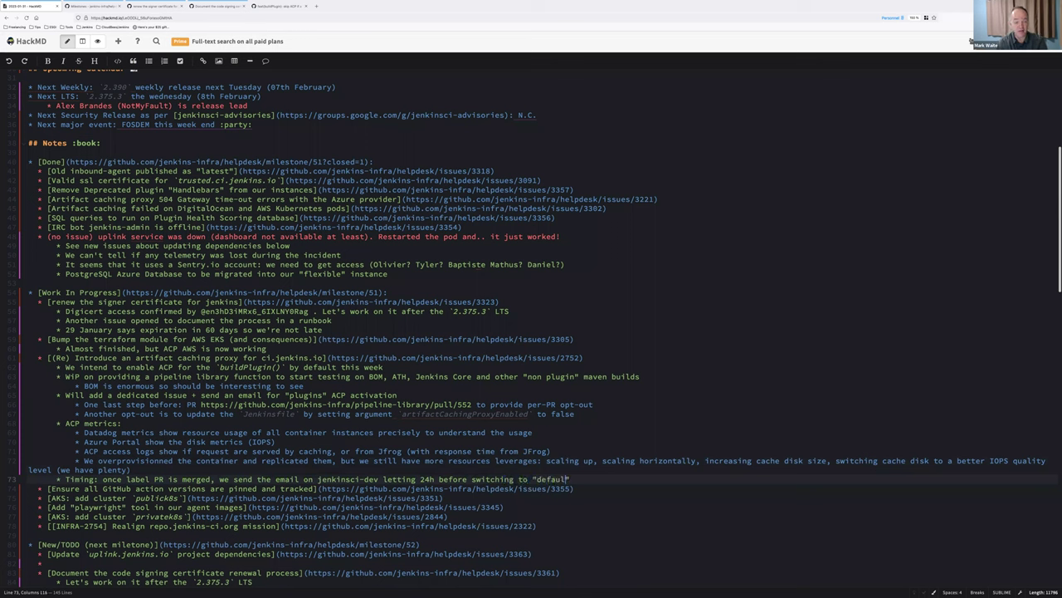
{"action": "type", "text": " ACP"}
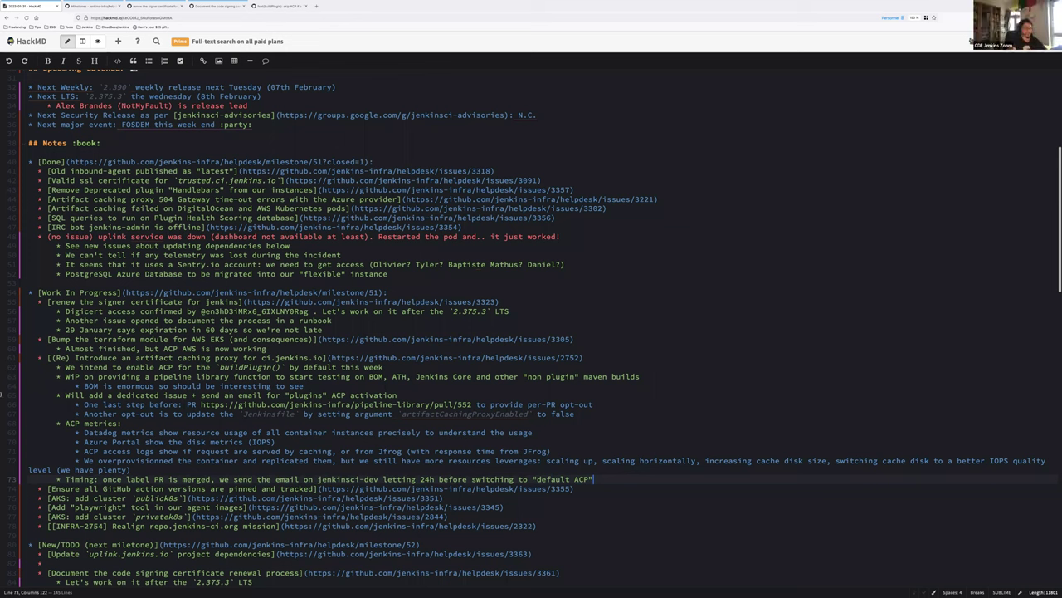
{"action": "left_click", "coordinate": [154, 479]}
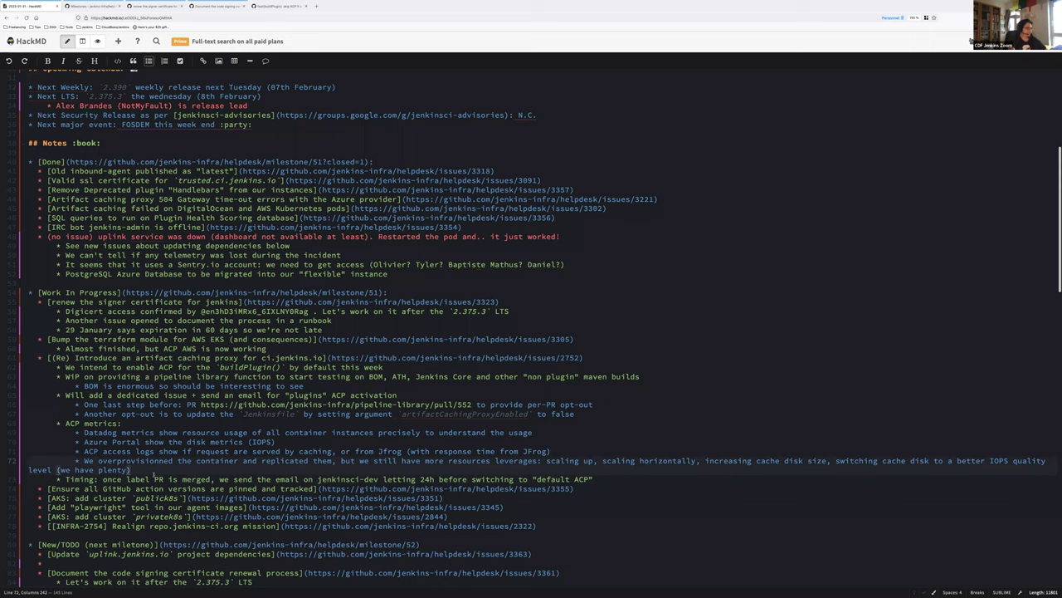
{"action": "key", "text": "End"}
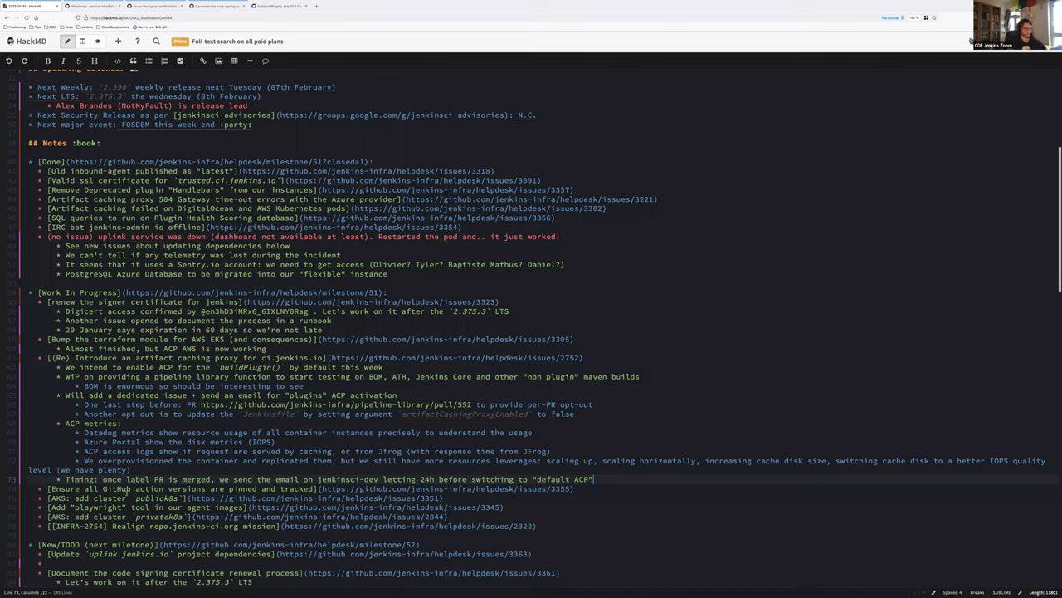
Copy the issue link of "Ensure all GitHub action versions are pinned and tracked" from the notes and open it in place of the pull request page.
{"action": "left_click", "coordinate": [113, 488]}
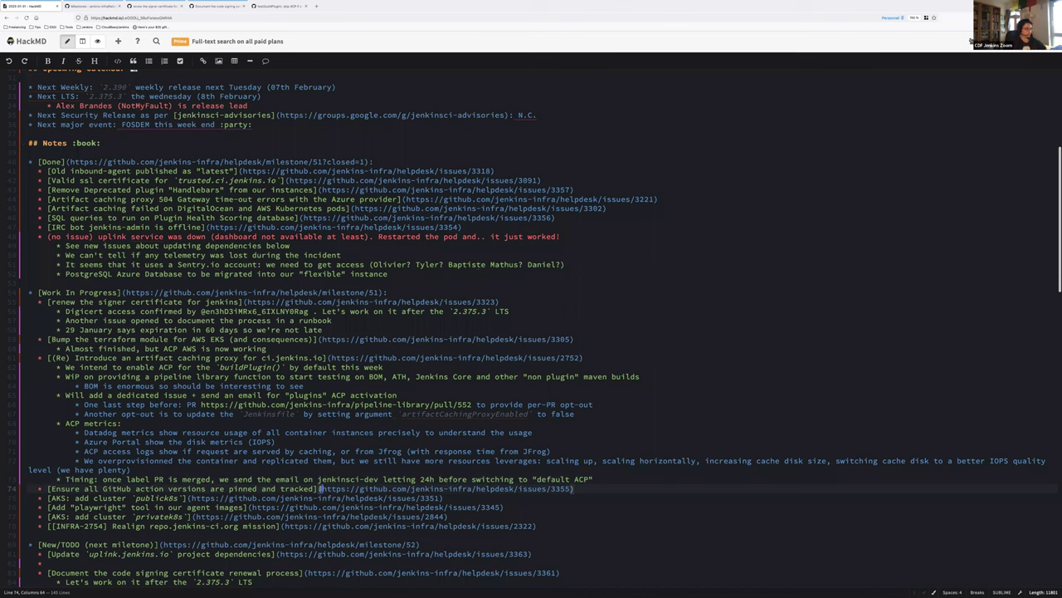
{"action": "left_click", "coordinate": [573, 488], "text": "shift"}
{"action": "key", "text": "ctrl+c"}
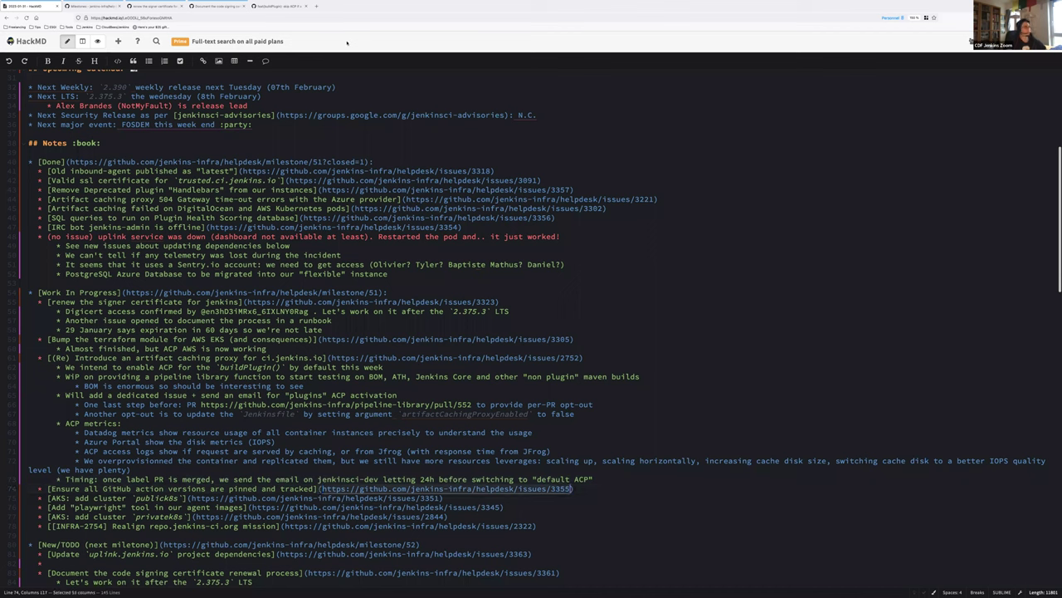
{"action": "left_click", "coordinate": [282, 8]}
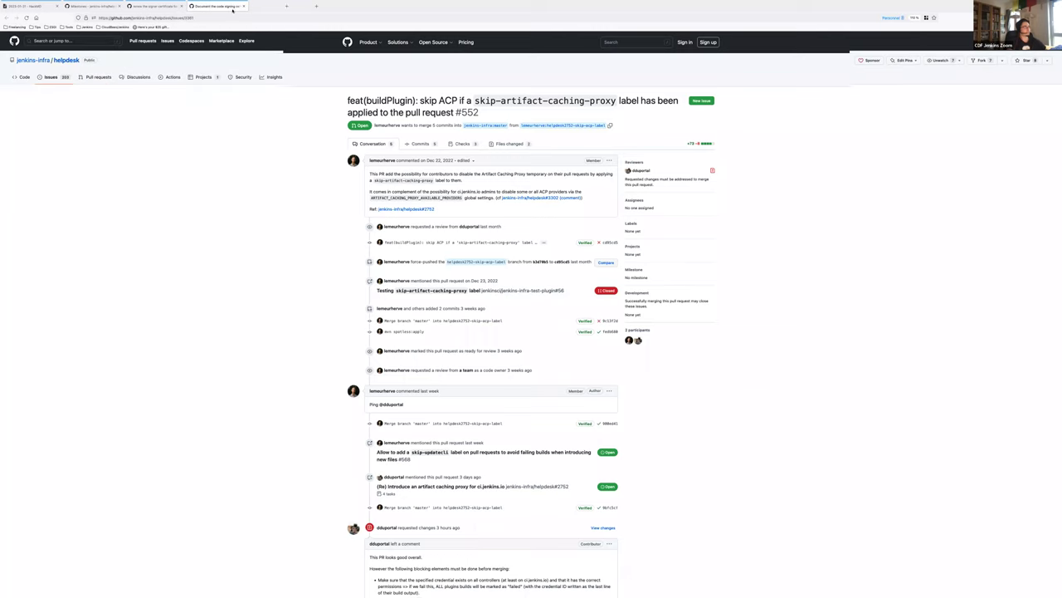
{"action": "key", "text": "ctrl+w"}
{"action": "key", "text": "ctrl+l"}
{"action": "key", "text": "ctrl+v"}
{"action": "key", "text": "Return"}
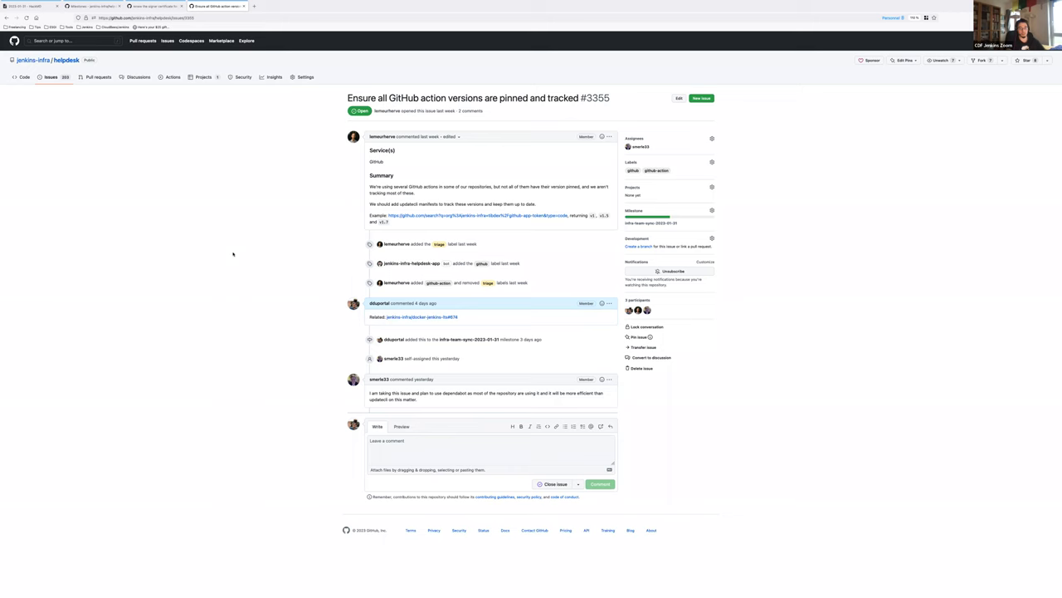
Return to the notes, open the linked publick8s cluster issue, review its timeline and reopen it in the signed-in Personal container.
{"action": "key", "text": "ctrl+shift+Tab"}
{"action": "key", "text": "ctrl+shift+Tab"}
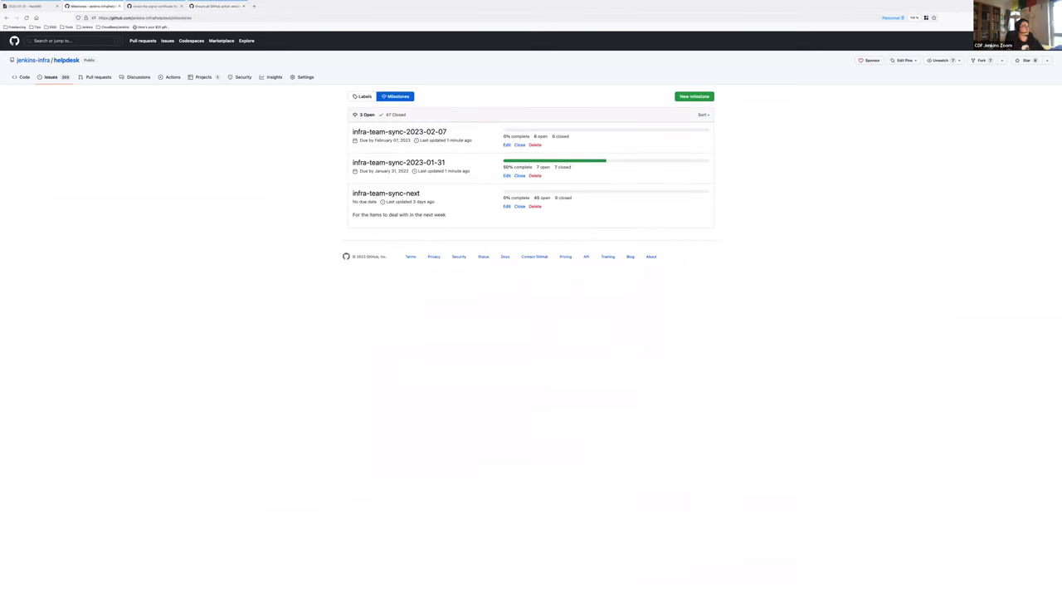
{"action": "key", "text": "ctrl+shift+Tab"}
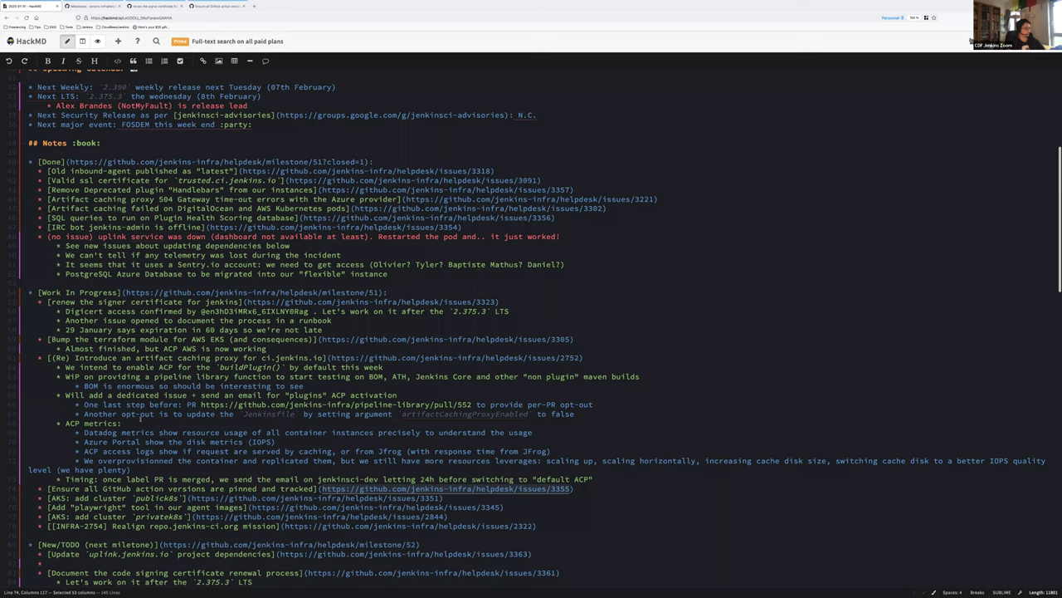
{"action": "scroll", "coordinate": [142, 419], "scroll_direction": "down", "scroll_amount": 1}
{"action": "key", "text": "Down"}
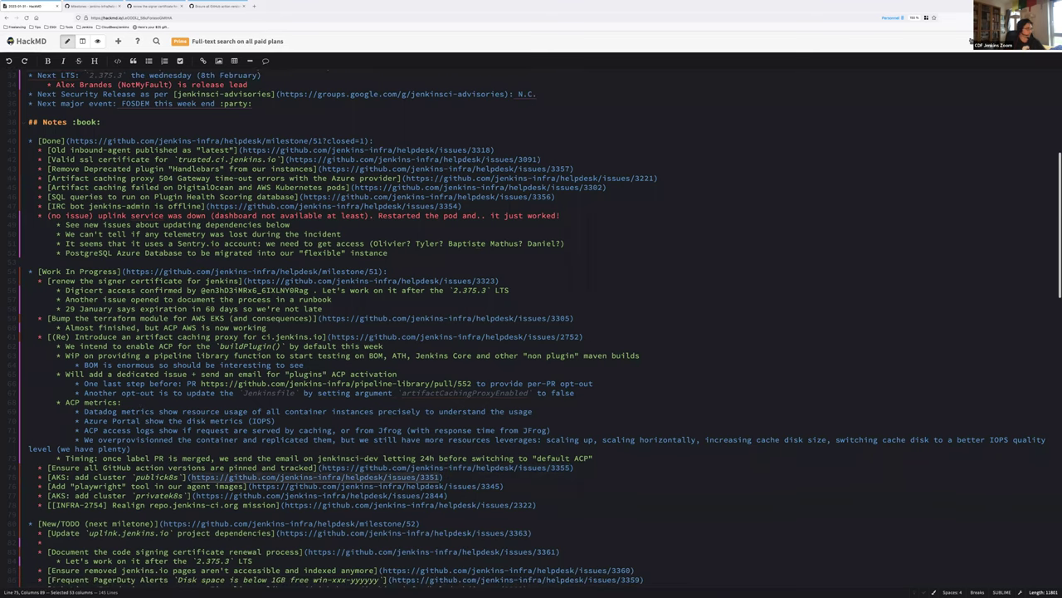
{"action": "left_click", "coordinate": [315, 477], "text": "ctrl"}
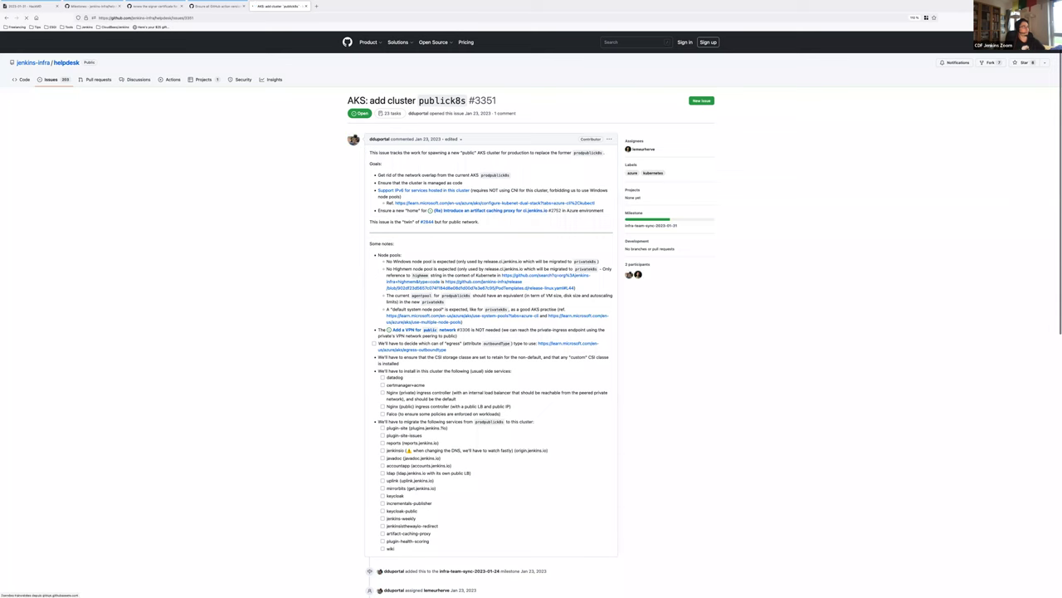
{"action": "scroll", "coordinate": [330, 490], "scroll_direction": "down", "scroll_amount": 10}
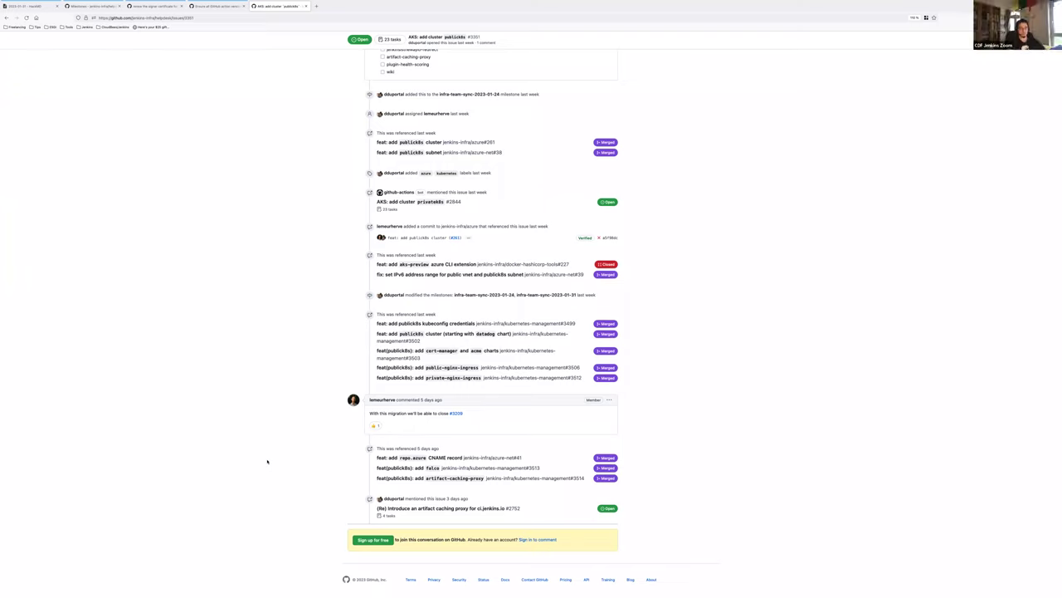
{"action": "right_click", "coordinate": [260, 9]}
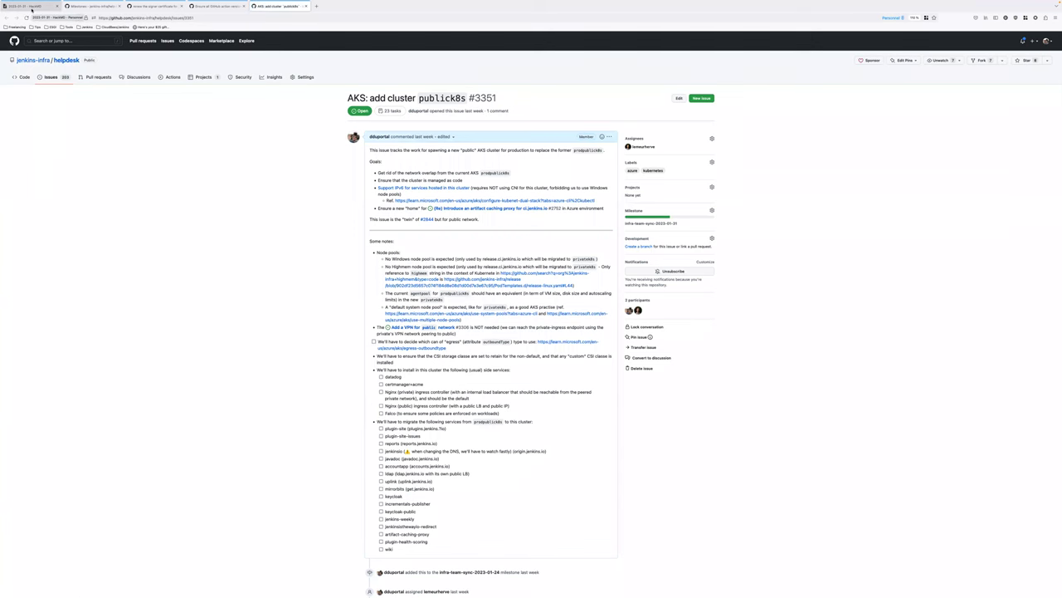
Under the publick8s item in the notes, add the sub-bullets "Cluster up and running" and "ACP is running (along with side services)".
{"action": "key", "text": "ctrl+1"}
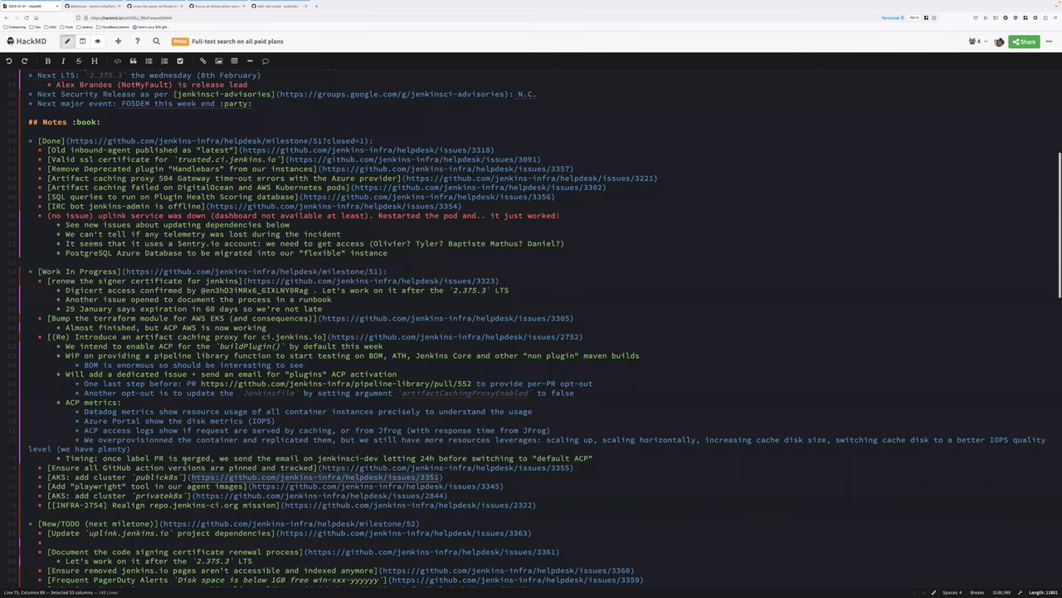
{"action": "key", "text": "End"}
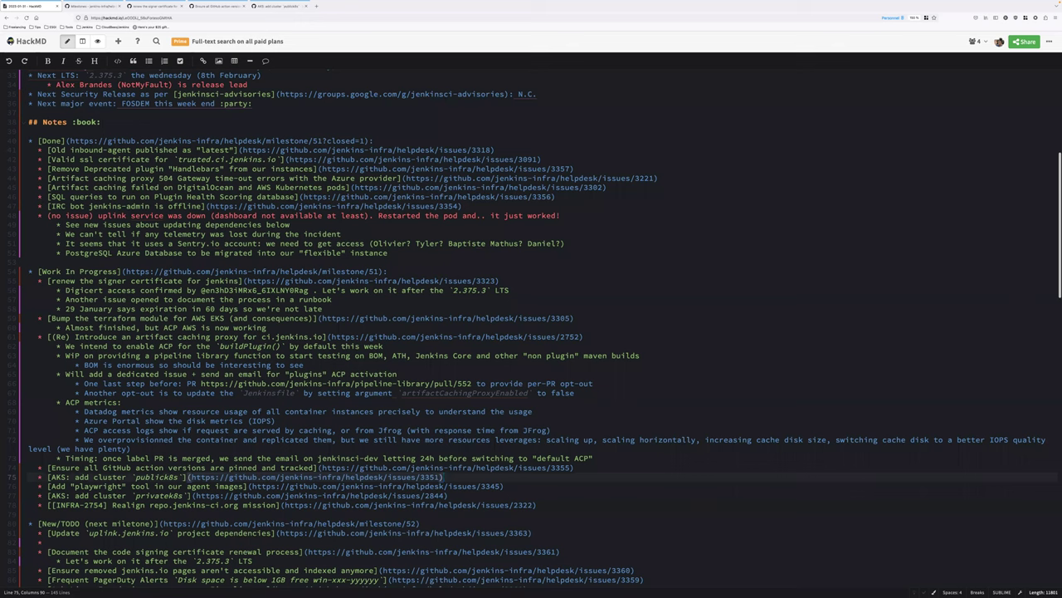
{"action": "key", "text": "Return"}
{"action": "key", "text": "Tab"}
{"action": "type", "text": "Cluster up"}
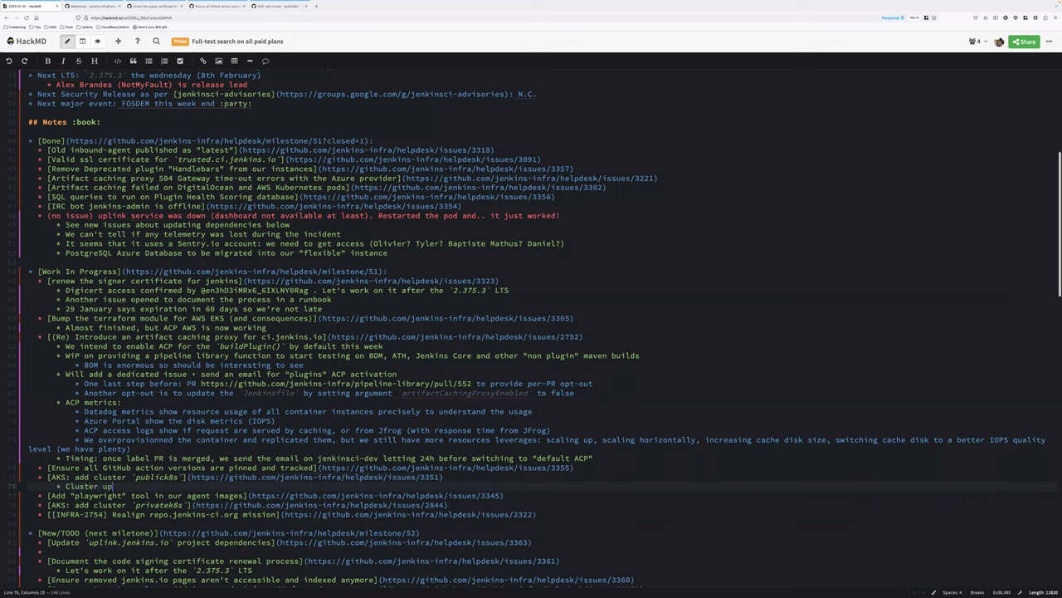
{"action": "type", "text": " and running"}
{"action": "key", "text": "Return"}
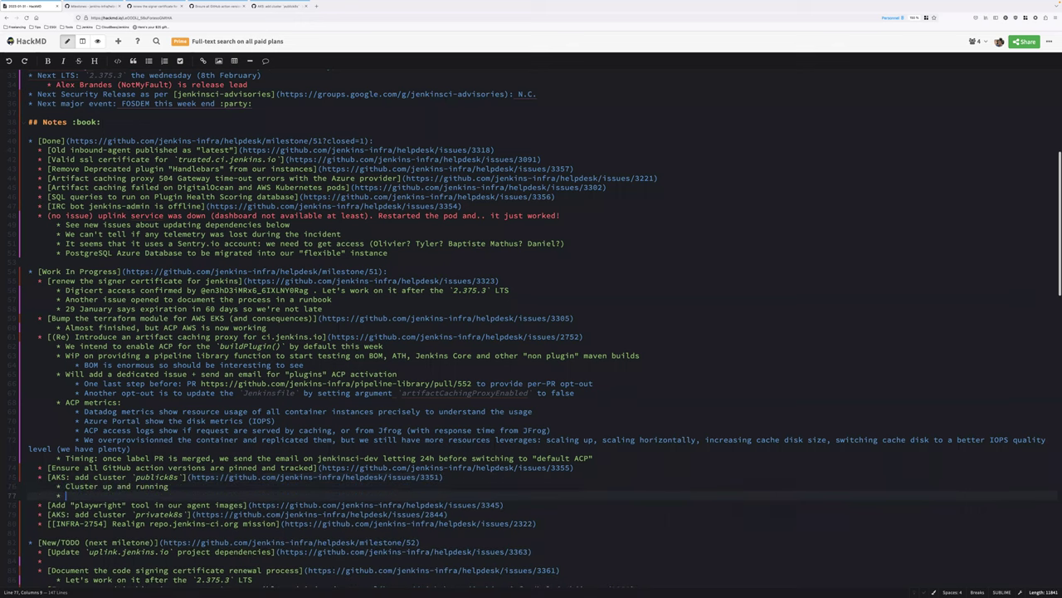
{"action": "type", "text": "ACP is running (along with side services)"}
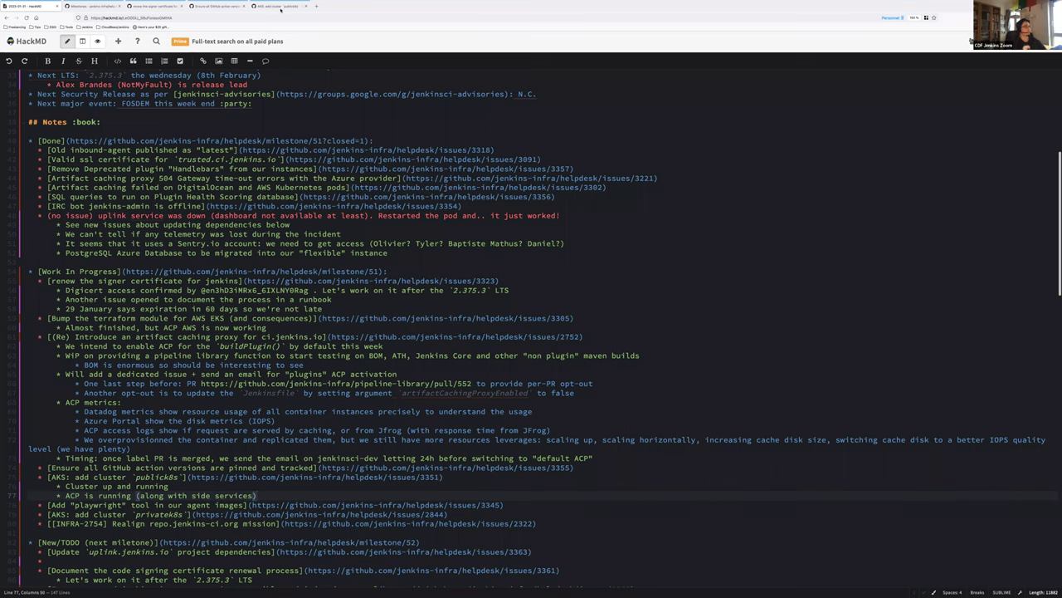
Review the publick8s issue's goals, service migration checklist and linked pull requests.
{"action": "left_click", "coordinate": [278, 6]}
{"action": "scroll", "coordinate": [153, 316], "scroll_direction": "down", "scroll_amount": 1}
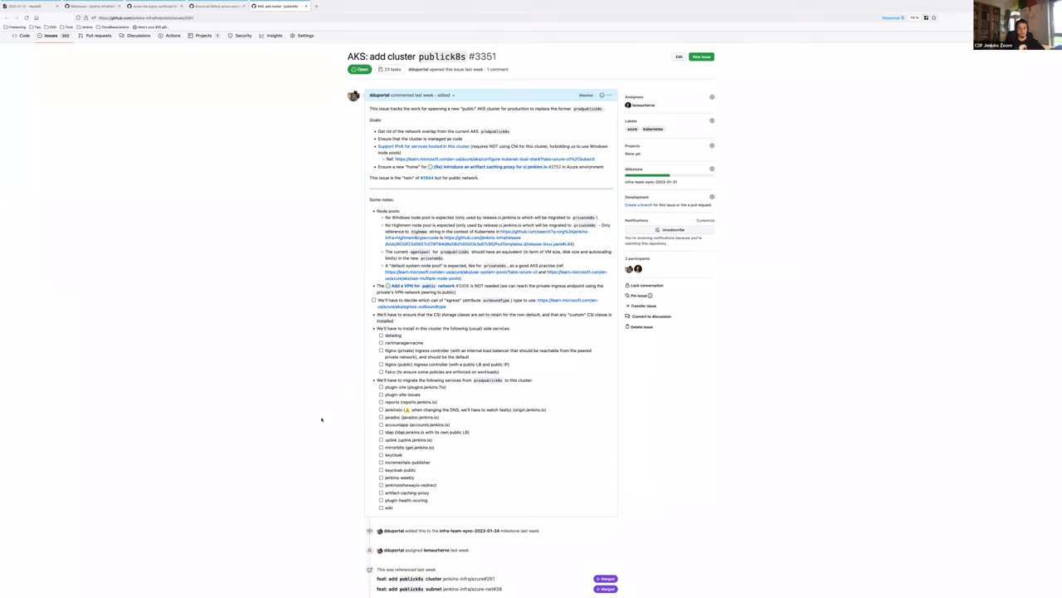
{"action": "scroll", "coordinate": [277, 404], "scroll_direction": "down", "scroll_amount": 3}
{"action": "scroll", "coordinate": [276, 403], "scroll_direction": "down", "scroll_amount": 6}
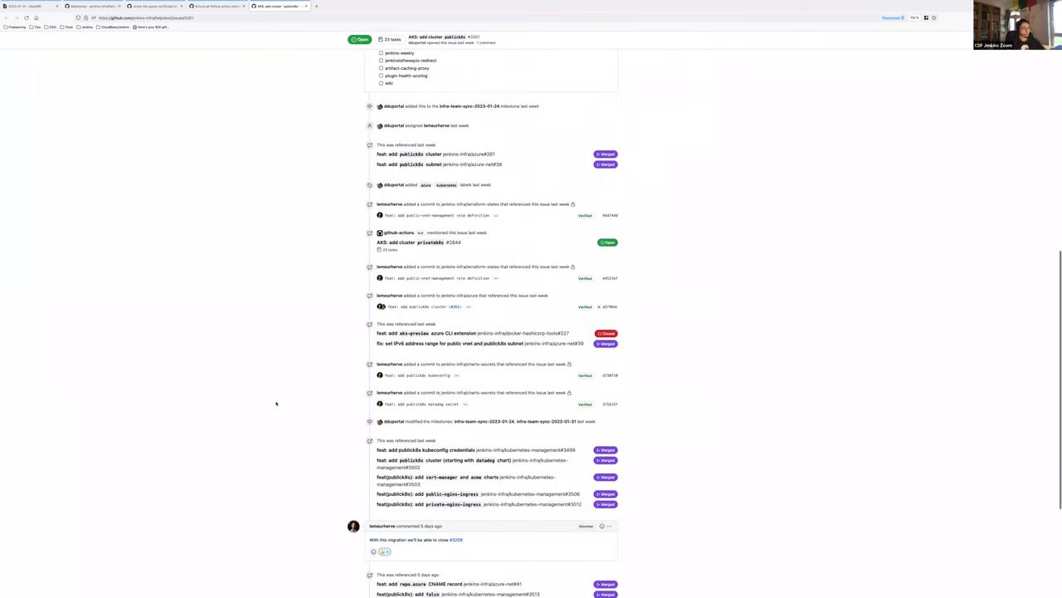
{"action": "scroll", "coordinate": [276, 404], "scroll_direction": "up", "scroll_amount": 10}
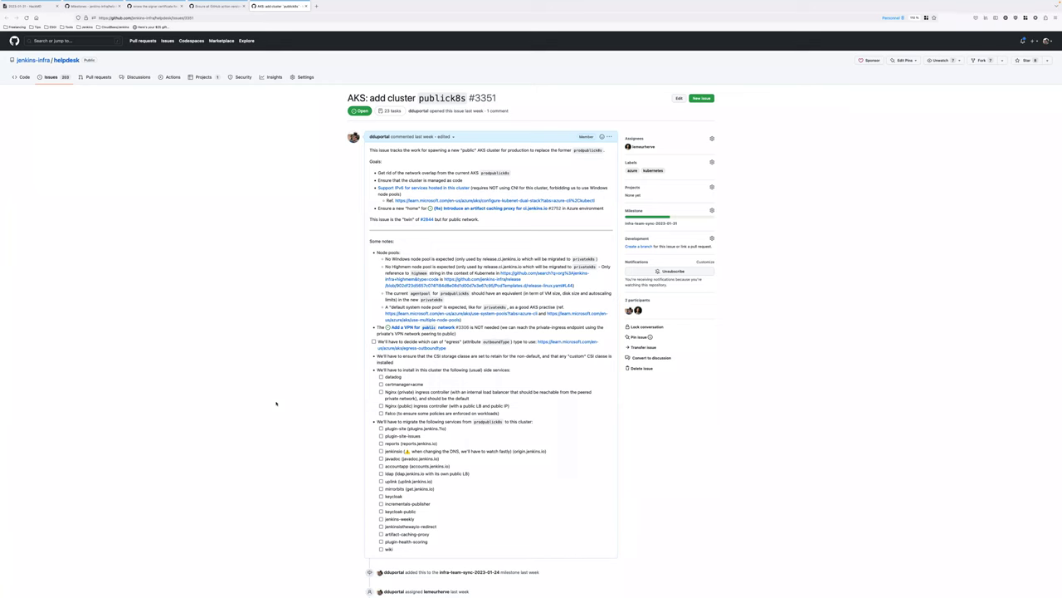
{"action": "scroll", "coordinate": [276, 404], "scroll_direction": "down", "scroll_amount": 20}
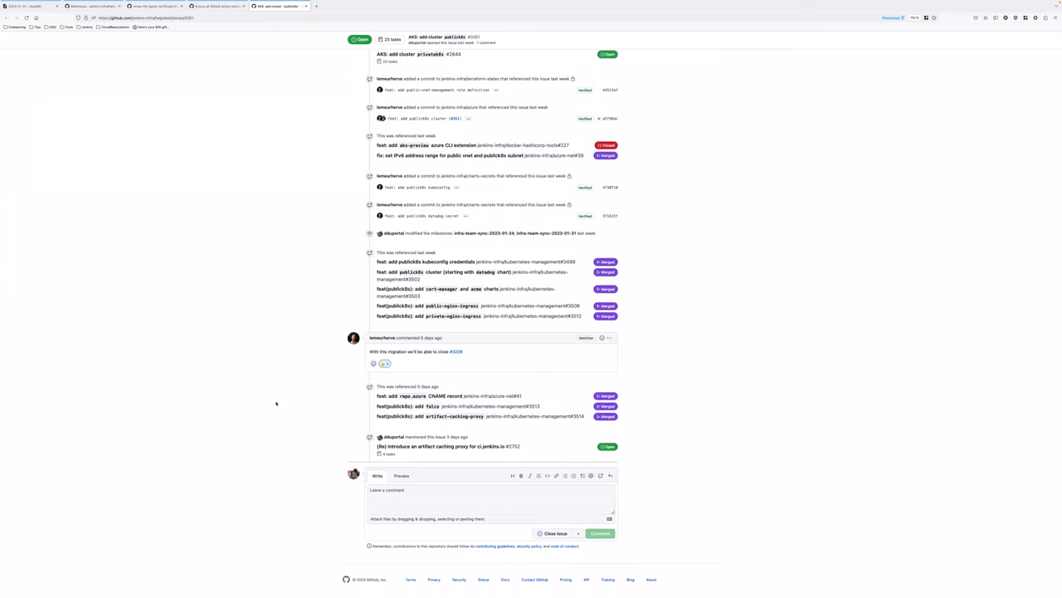
{"action": "scroll", "coordinate": [276, 403], "scroll_direction": "up", "scroll_amount": 20}
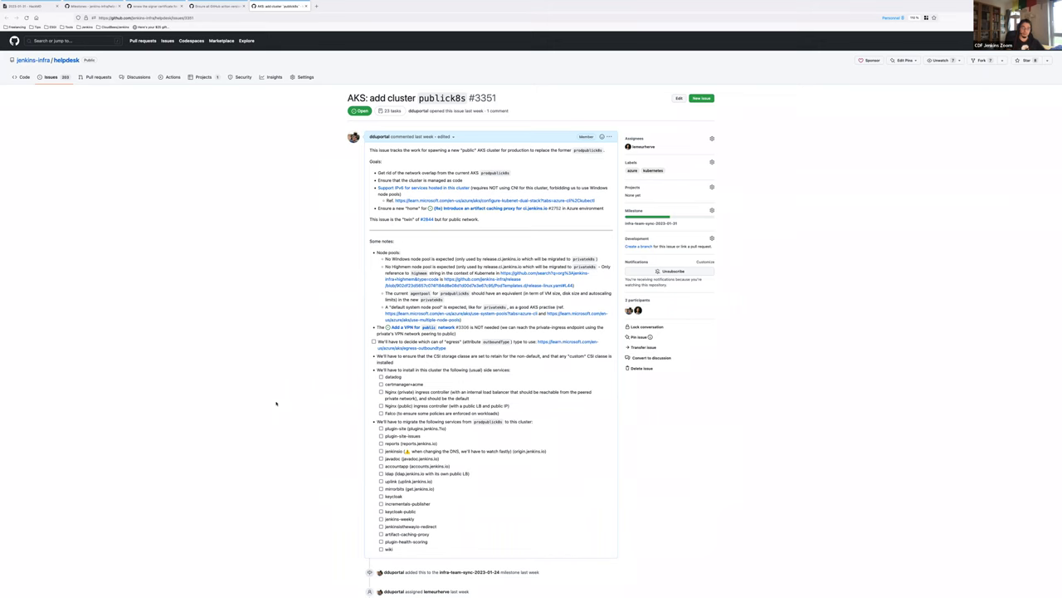
Back in the notes, add a publick8s sub-bullet reading "On hold until ACP handles way more things (such as BOM)".
{"action": "left_click", "coordinate": [31, 7]}
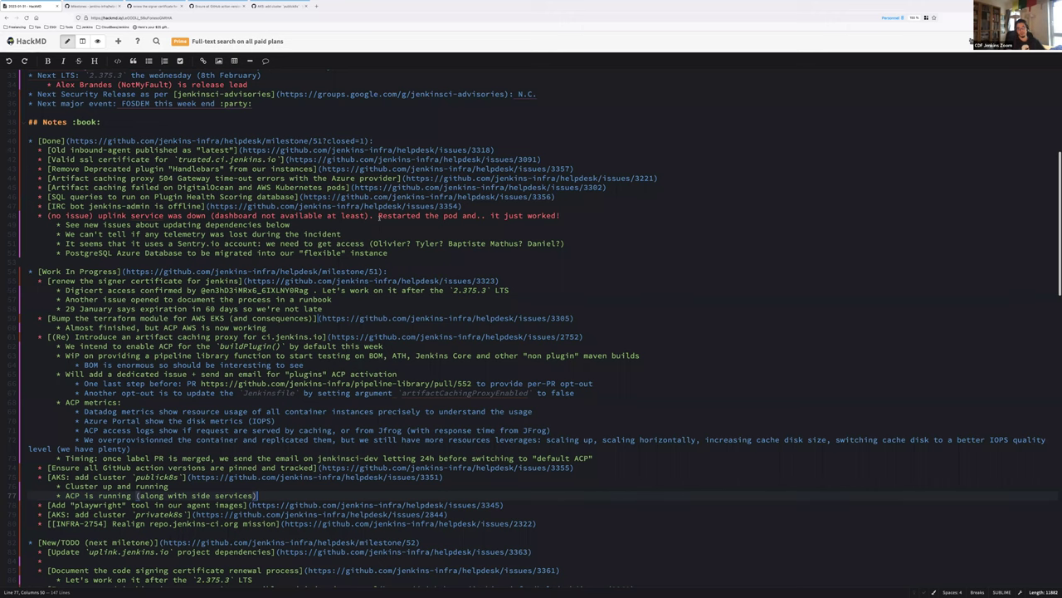
{"action": "scroll", "coordinate": [486, 415], "scroll_direction": "down", "scroll_amount": 2}
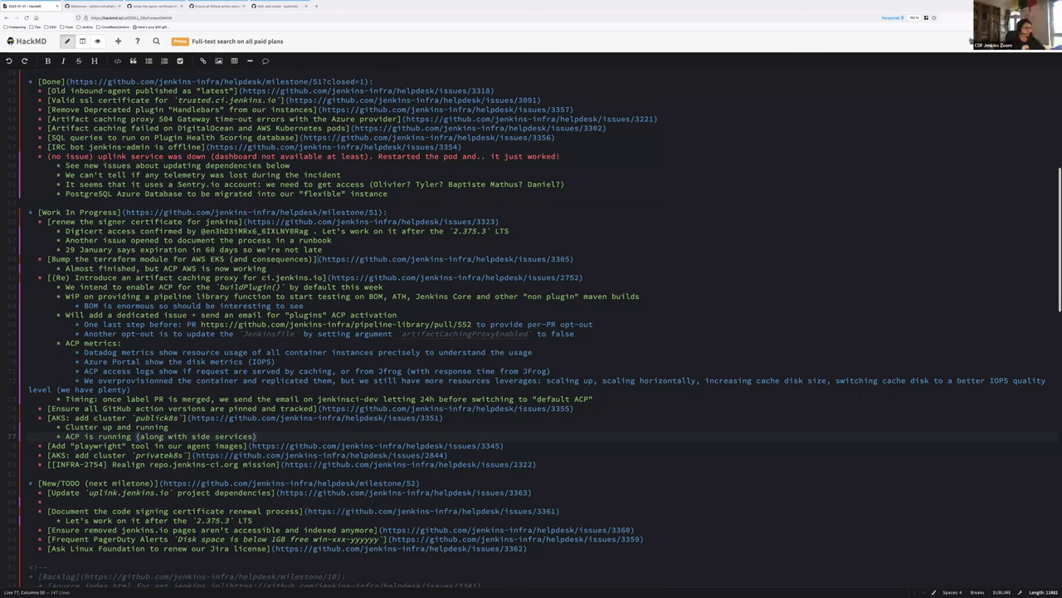
{"action": "left_click", "coordinate": [137, 436]}
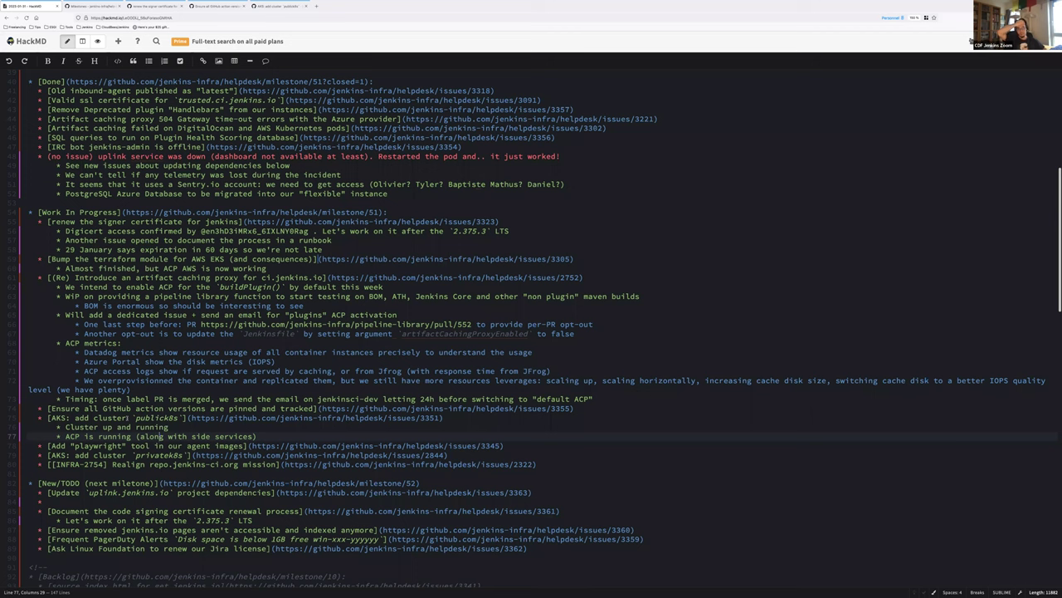
{"action": "left_click", "coordinate": [126, 418]}
{"action": "left_click", "coordinate": [270, 436]}
{"action": "key", "text": "Return"}
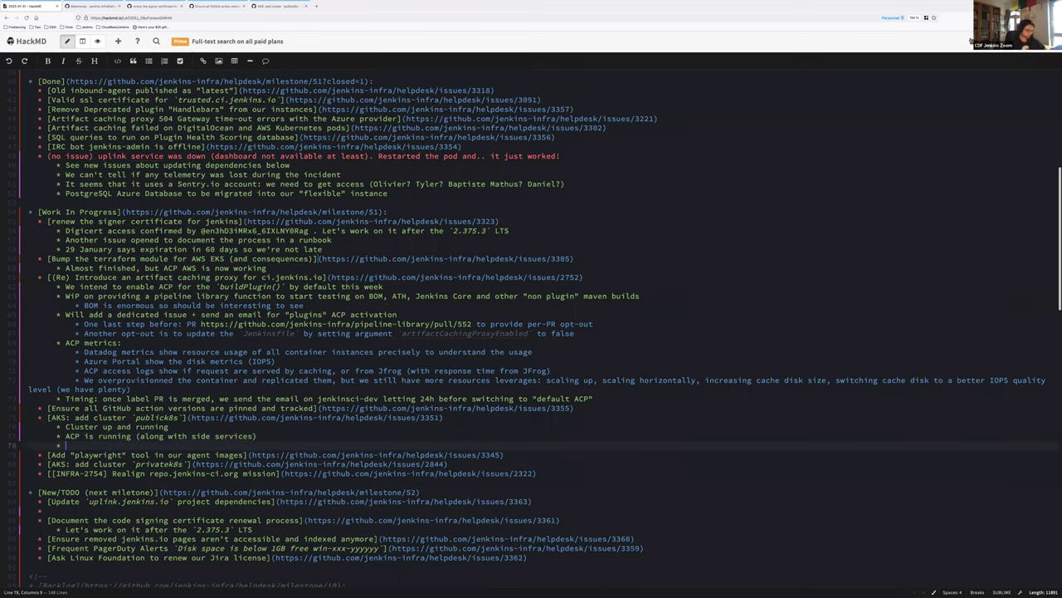
{"action": "type", "text": "On hold until ACP handles way more "}
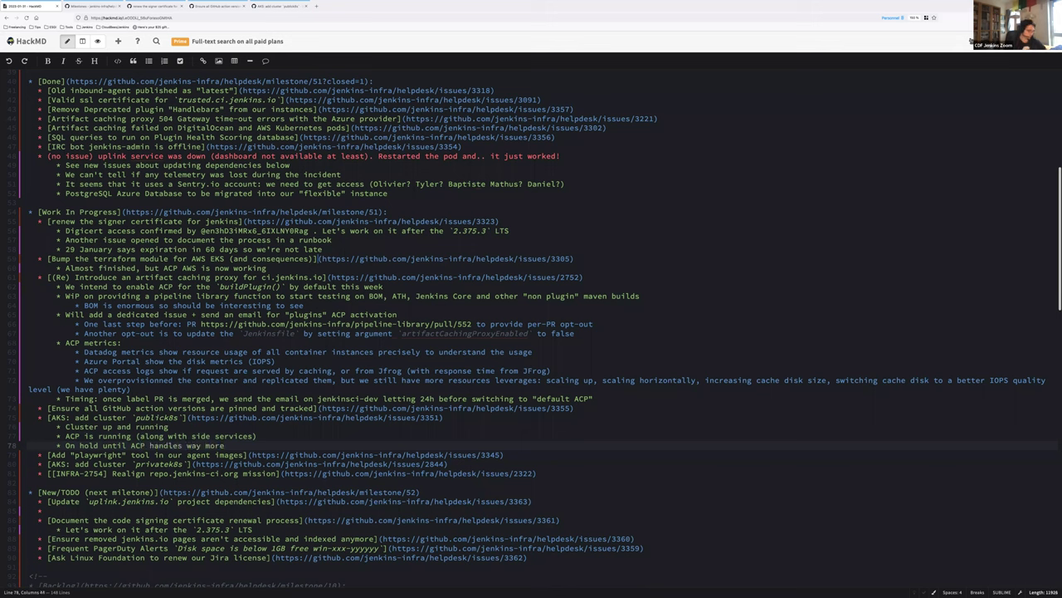
{"action": "type", "text": "things (such as BOM"}
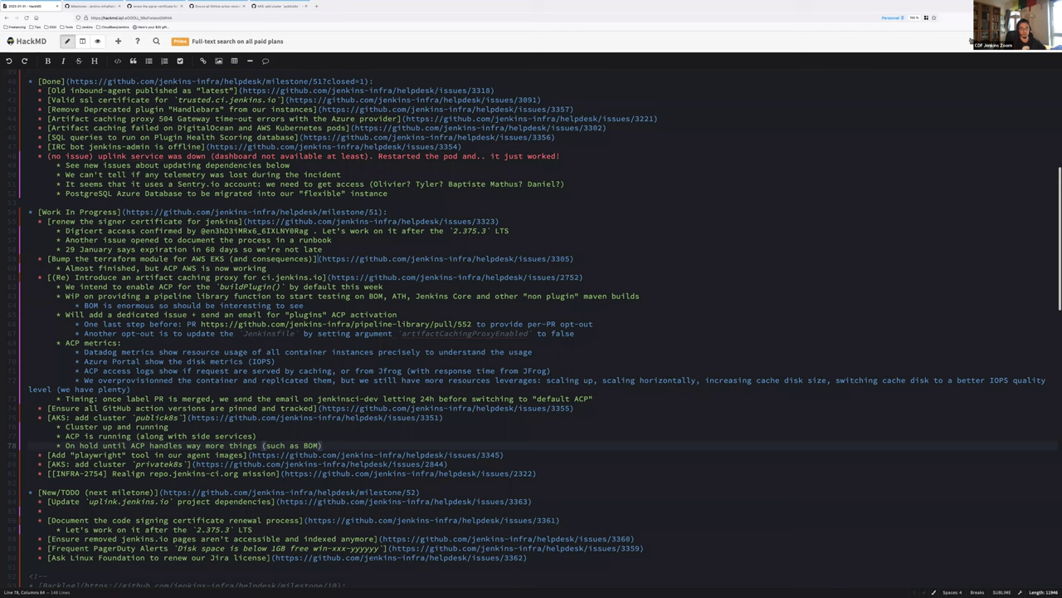
{"action": "type", "text": ")"}
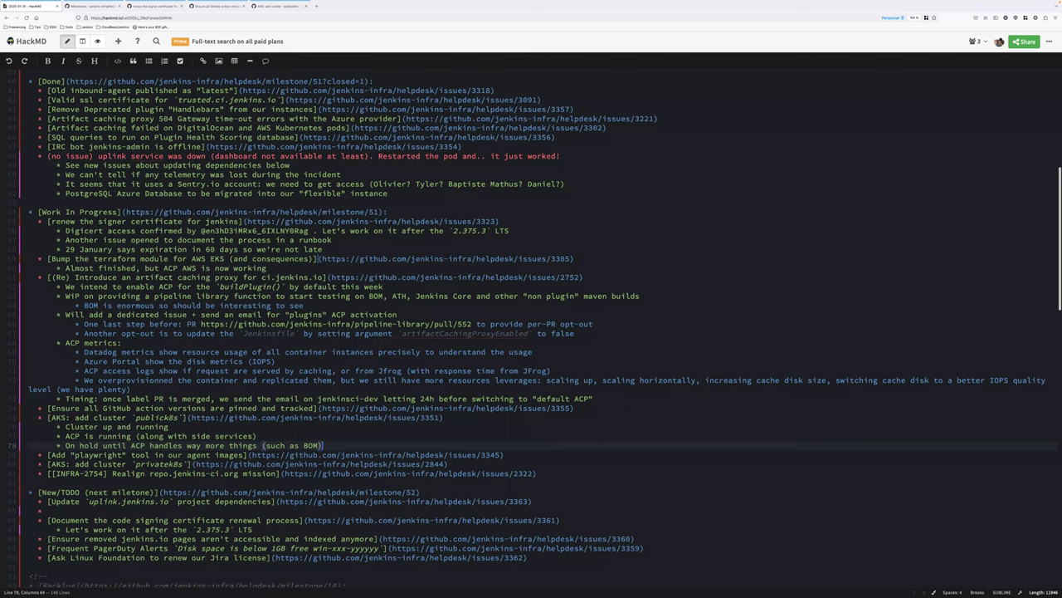
Move the privatek8s cluster item above the "playwright" item and start an empty sub-bullet beneath it.
{"action": "left_click", "coordinate": [323, 454]}
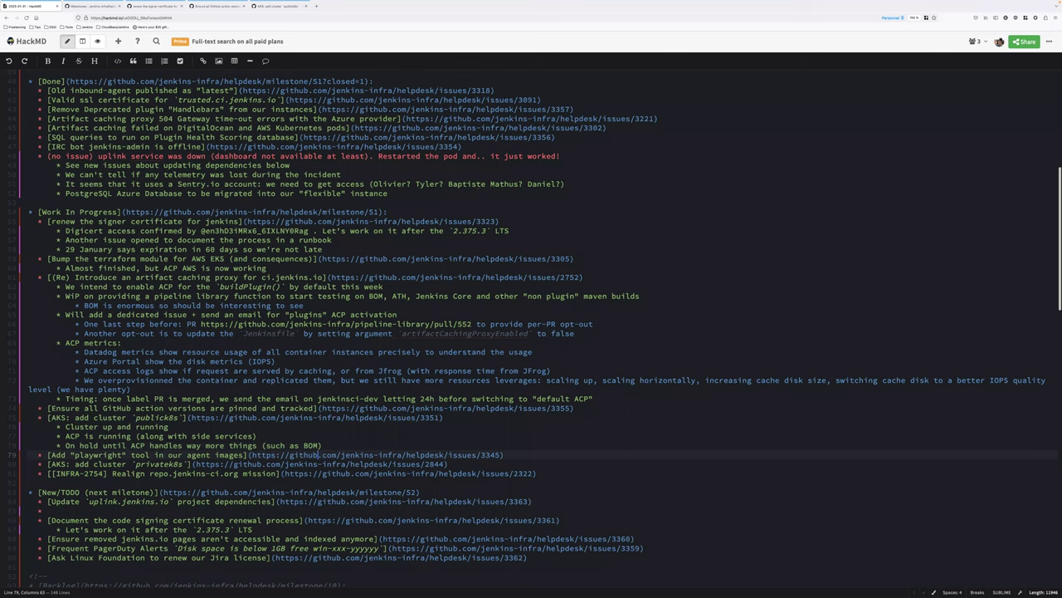
{"action": "left_click", "coordinate": [257, 464]}
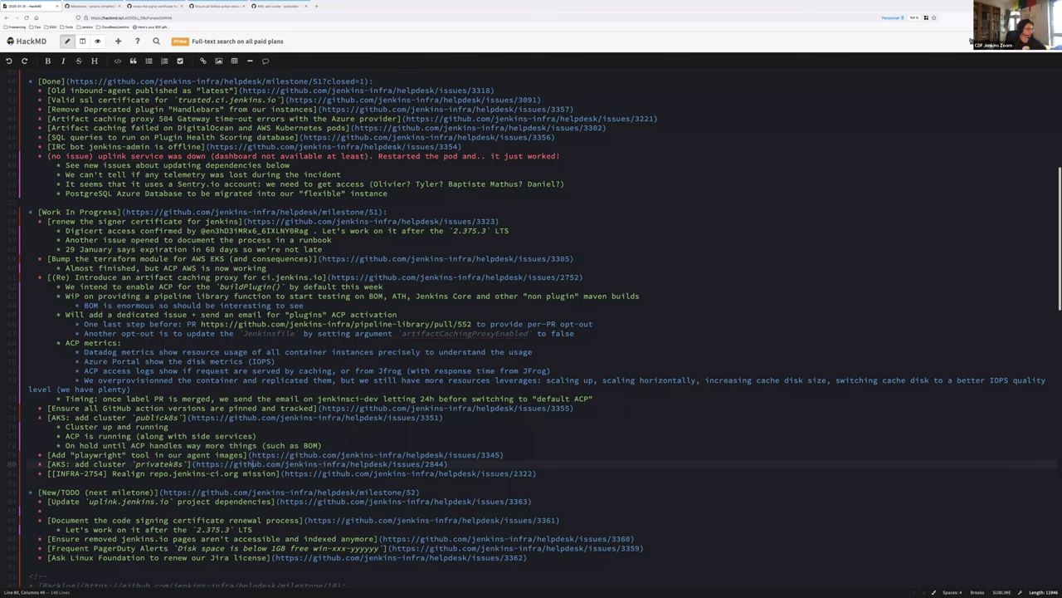
{"action": "key", "text": "ctrl+x"}
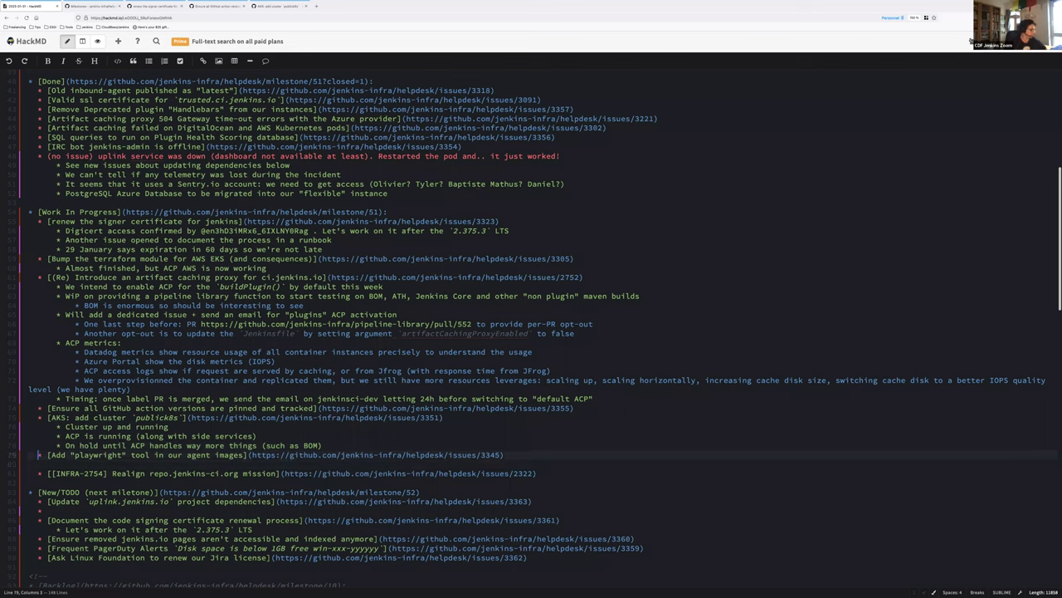
{"action": "key", "text": "ctrl+v"}
{"action": "key", "text": "Return"}
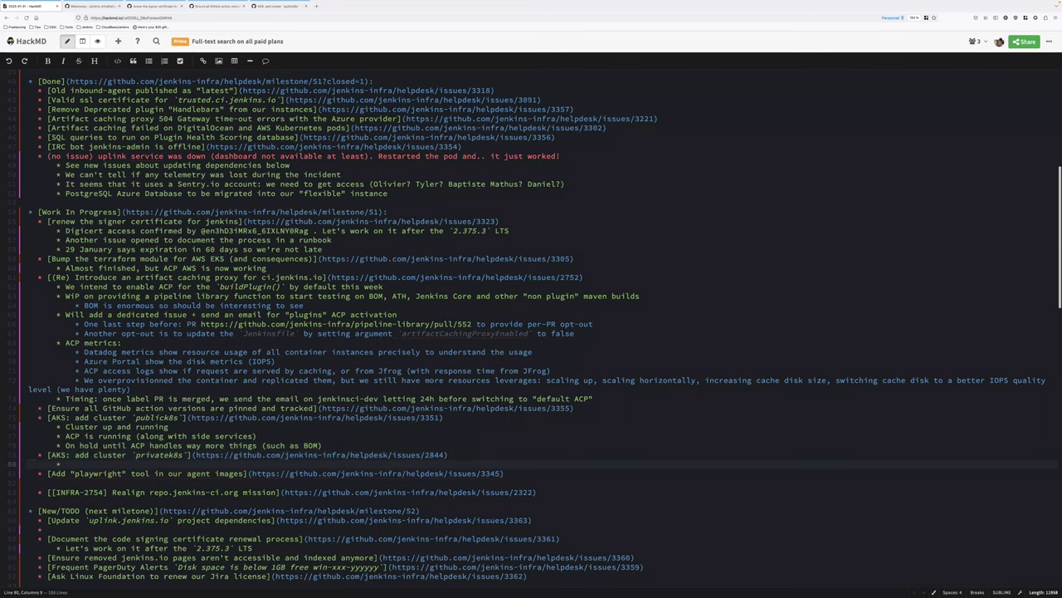
Under the privatek8s item, write the sub-bullet "Same as publick8s: up and running, infra.ci works well now".
{"action": "type", "text": "Same as publick8s: up and running"}
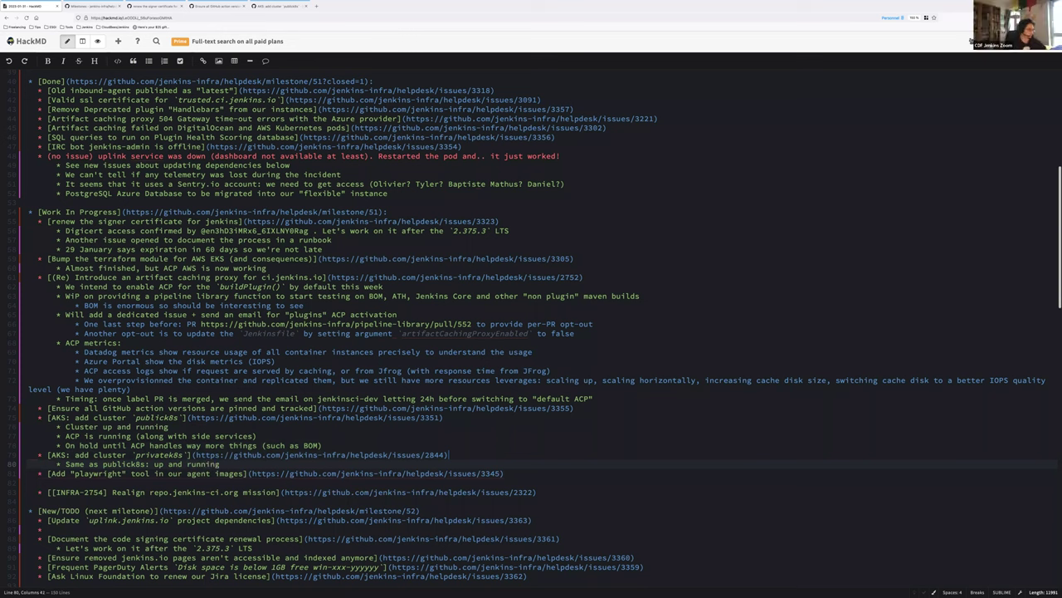
{"action": "type", "text": ", infra.ci works well now"}
{"action": "key", "text": "Return"}
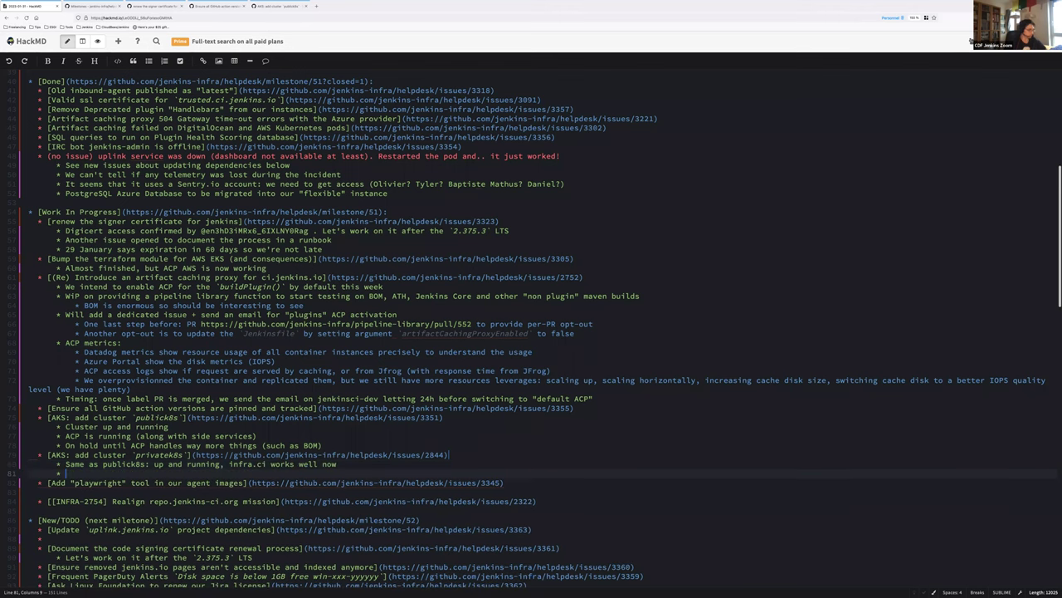
Copy the publick8s sub-bullet "On hold until ACP handles way more things (such as BOM)" as the second sub-bullet under privatek8s.
{"action": "key", "text": "Up"}
{"action": "key", "text": "Up"}
{"action": "key", "text": "Up"}
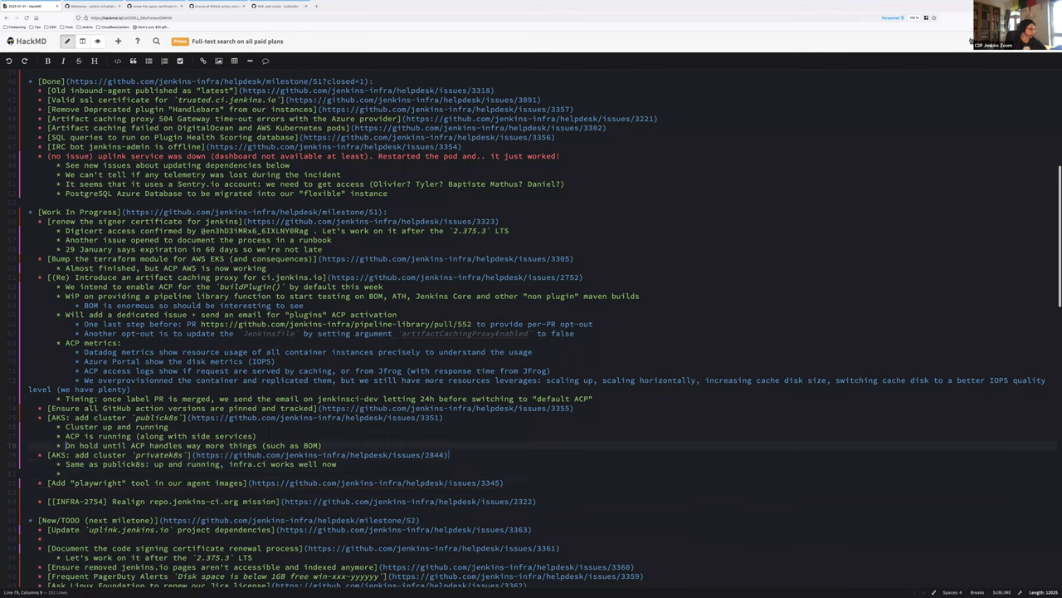
{"action": "key", "text": "shift+End"}
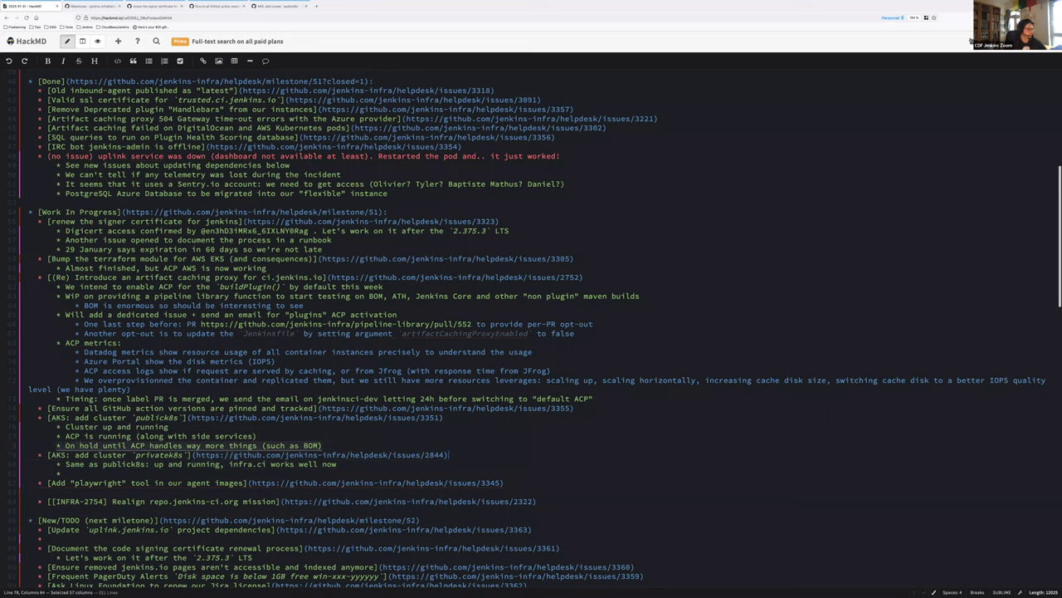
{"action": "key", "text": "Right"}
{"action": "left_click", "coordinate": [255, 474]}
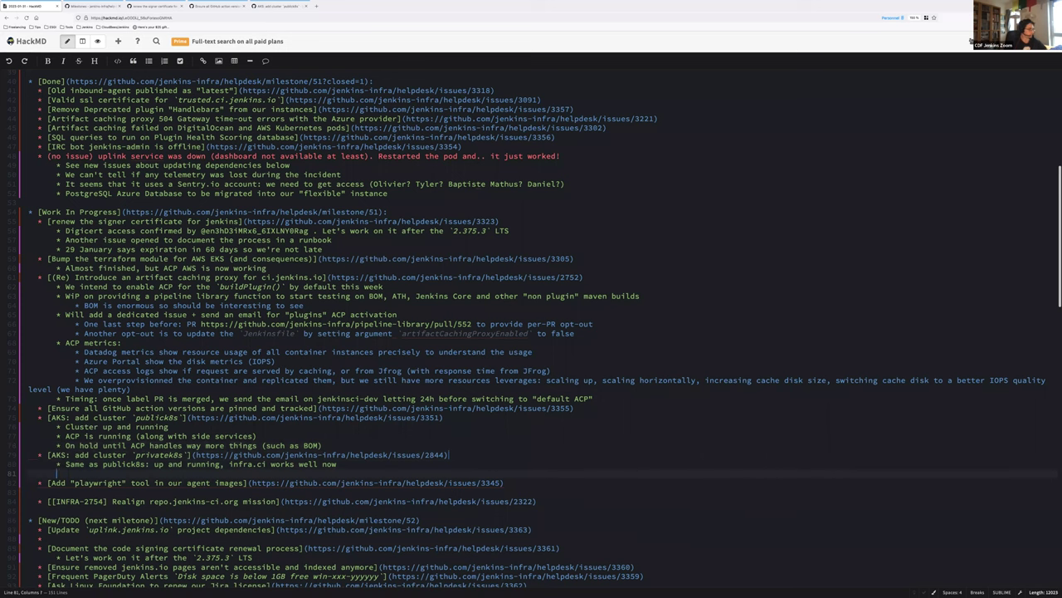
{"action": "key", "text": "ctrl+v"}
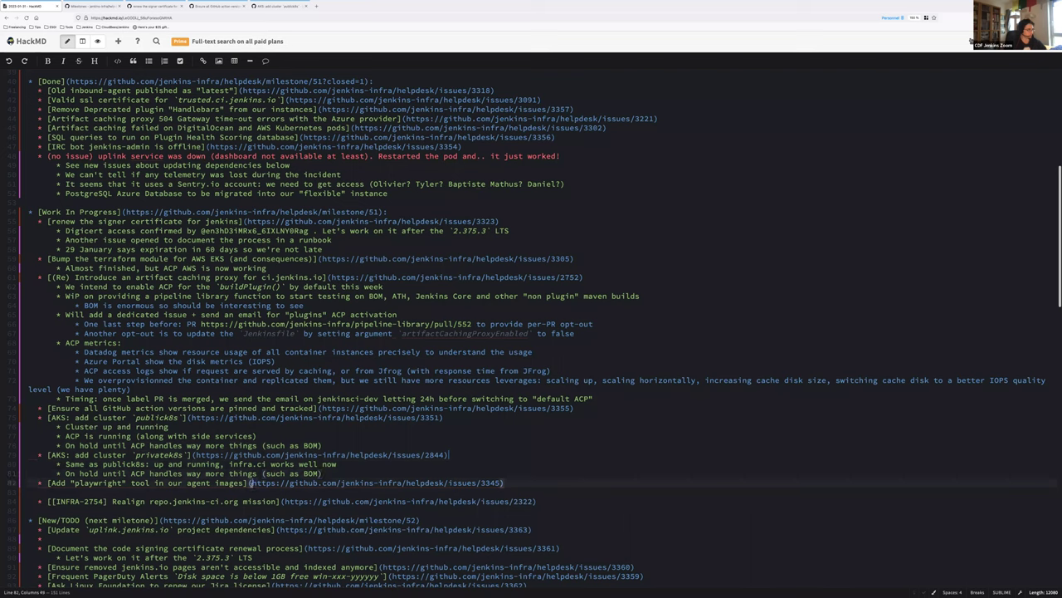
Open the linked GitHub issue for the "playwright" tool item in a new browser tab to review its status.
{"action": "left_click_drag", "start_coordinate": [250, 483], "coordinate": [503, 483]}
{"action": "key", "text": "ctrl+c"}
{"action": "key", "text": "ctrl+t"}
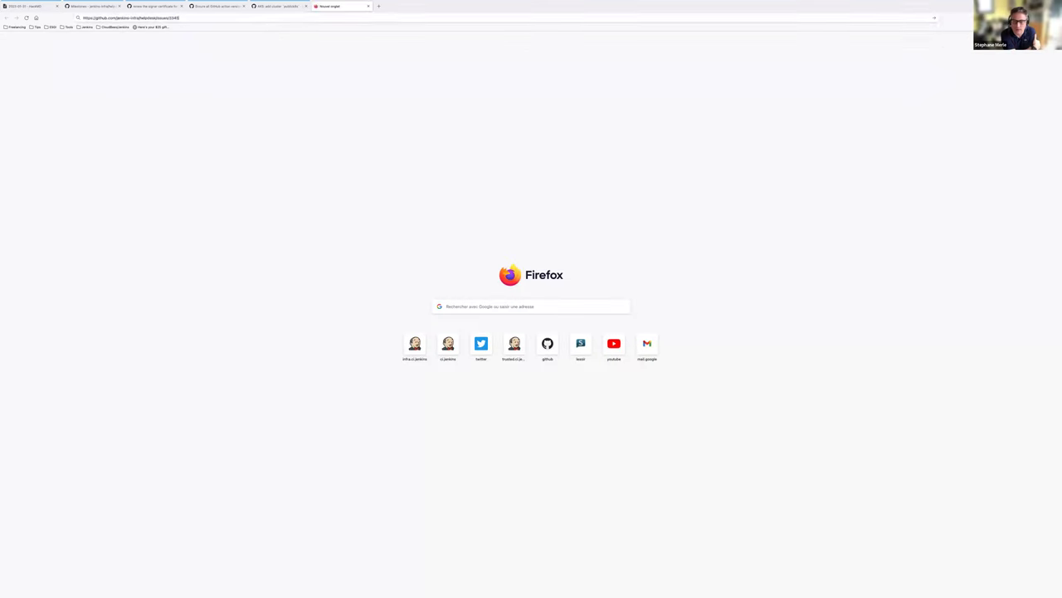
{"action": "key", "text": "ctrl+v"}
{"action": "key", "text": "Return"}
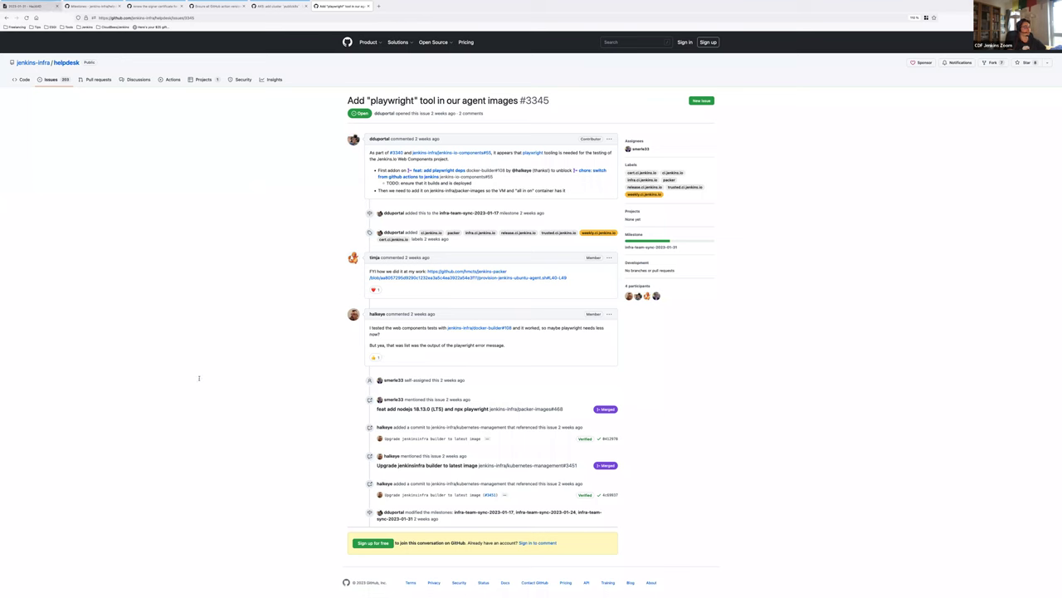
Back in the notes, move the "Add "playwright" tool in our agent images" item to the end of the Done list.
{"action": "key", "text": "ctrl+1"}
{"action": "key", "text": "Home"}
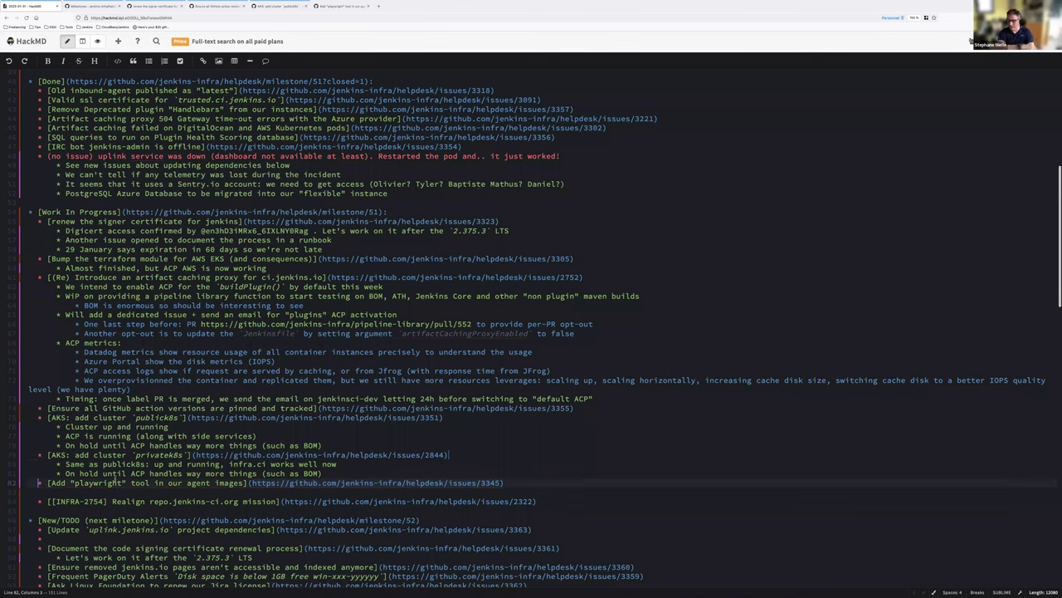
{"action": "key", "text": "shift+End"}
{"action": "key", "text": "BackSpace"}
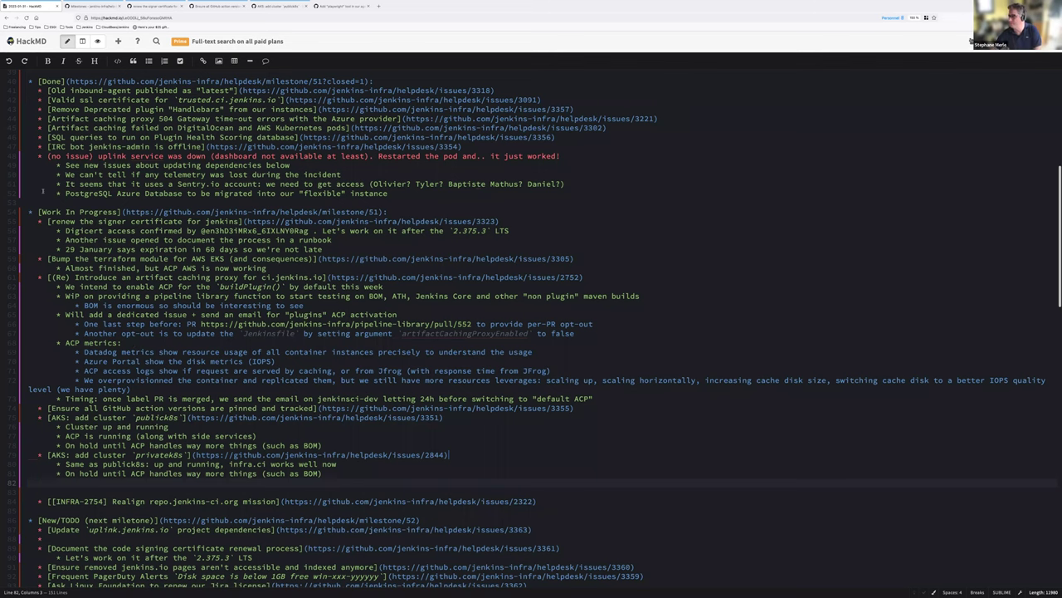
{"action": "left_click", "coordinate": [38, 194]}
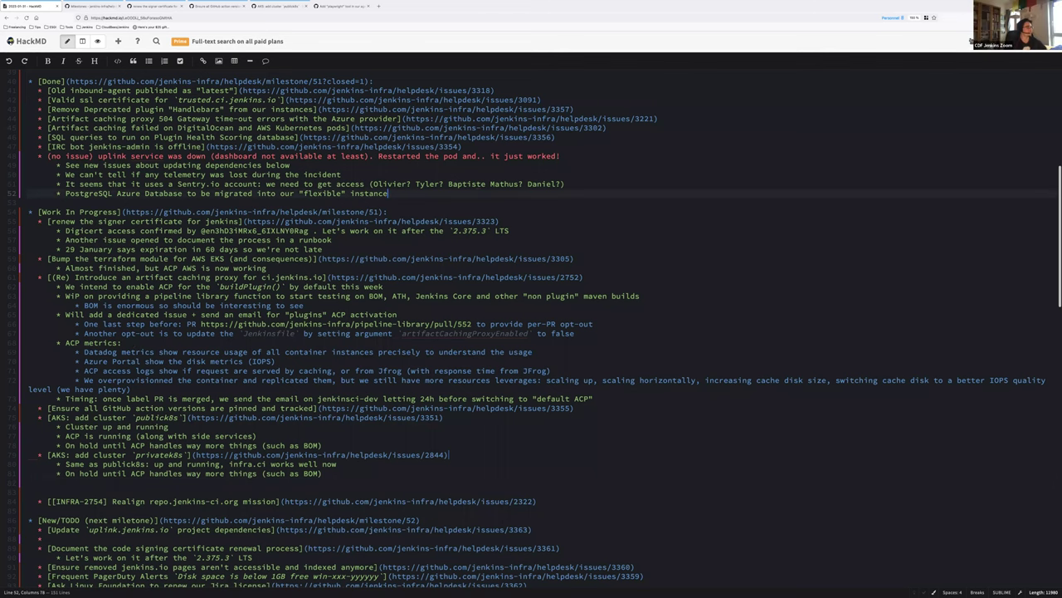
{"action": "key", "text": "End"}
{"action": "key", "text": "Return"}
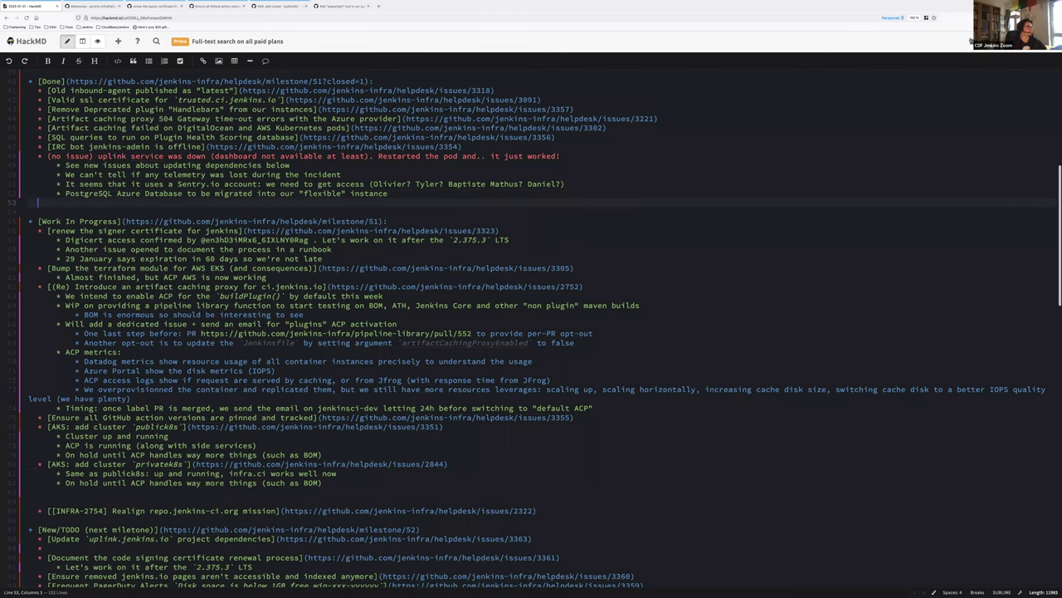
{"action": "key", "text": "ctrl+v"}
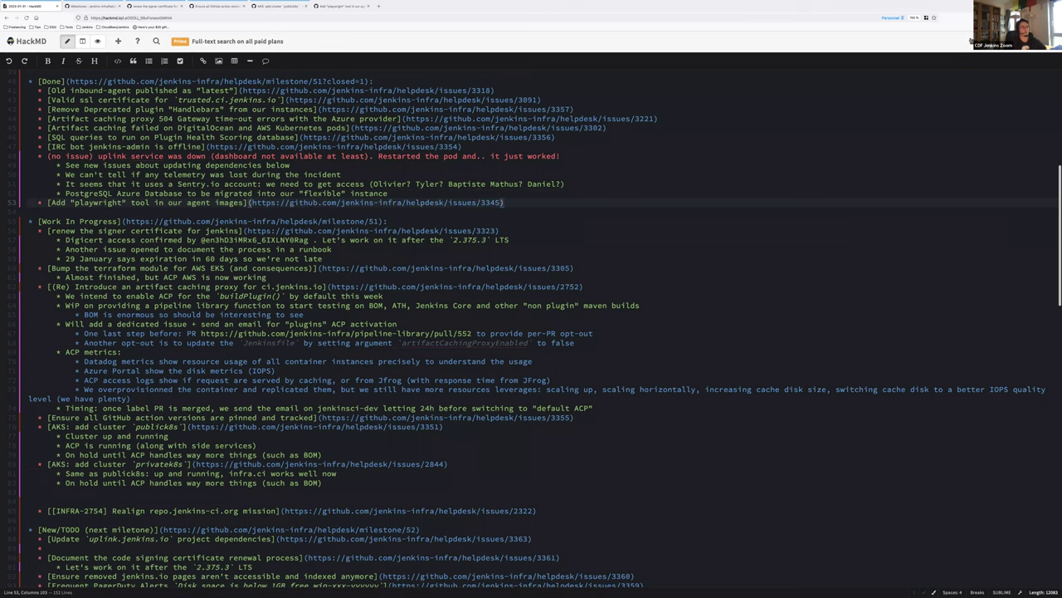
Add the sub-bullet "Deployed last friday with 0.55.0" under the playwright item.
{"action": "key", "text": "Return"}
{"action": "key", "text": "Tab"}
{"action": "type", "text": "Depl"}
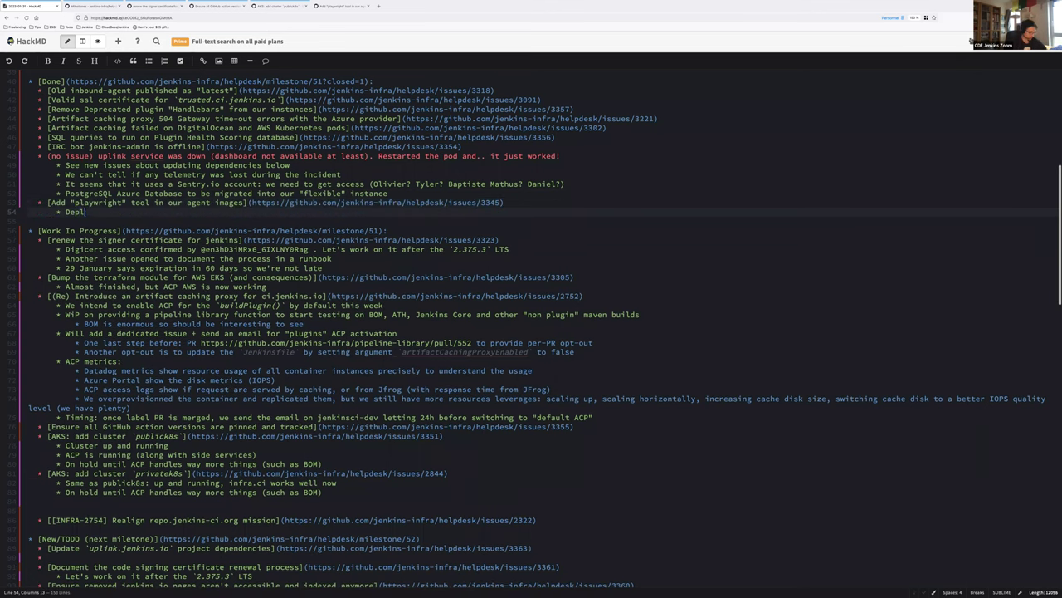
{"action": "type", "text": "oyed last friday with 0.5.."}
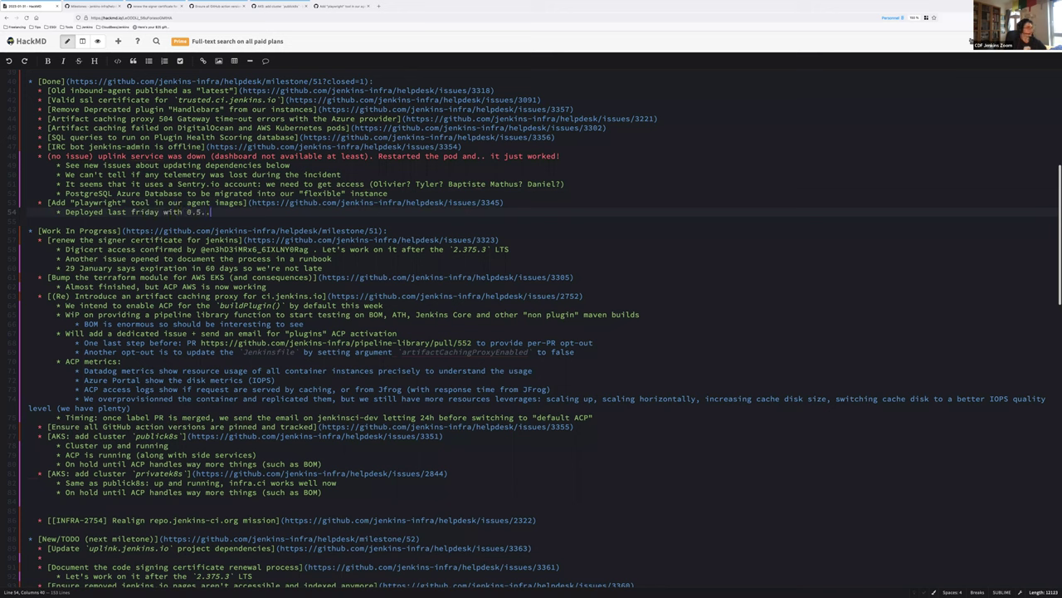
{"action": "key", "text": "BackSpace"}
{"action": "key", "text": "BackSpace"}
{"action": "type", "text": "5.0"}
Add the Done item "Agent template 0.56.0 provides updates JDKs" after the playwright item.
{"action": "key", "text": "Return"}
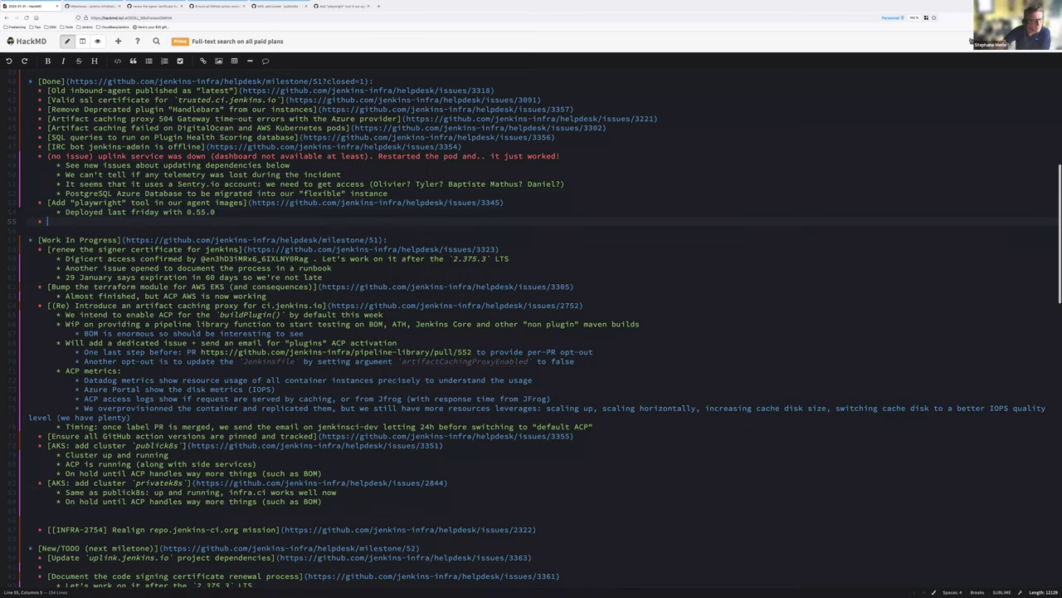
{"action": "key", "text": "shift+Tab"}
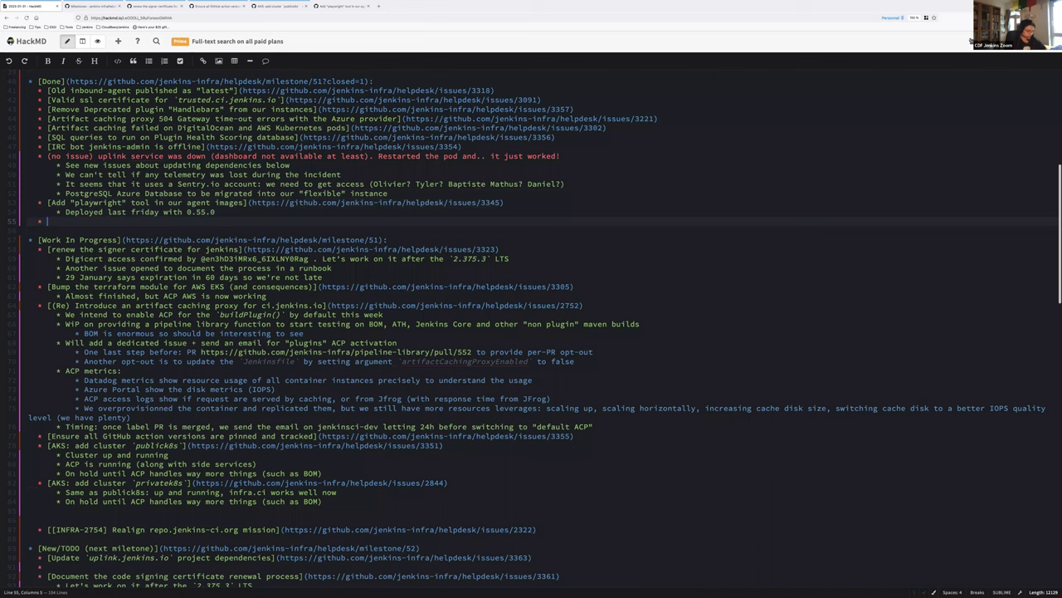
{"action": "type", "text": "Agent template 0.5.66.0 provides updates JDKs"}
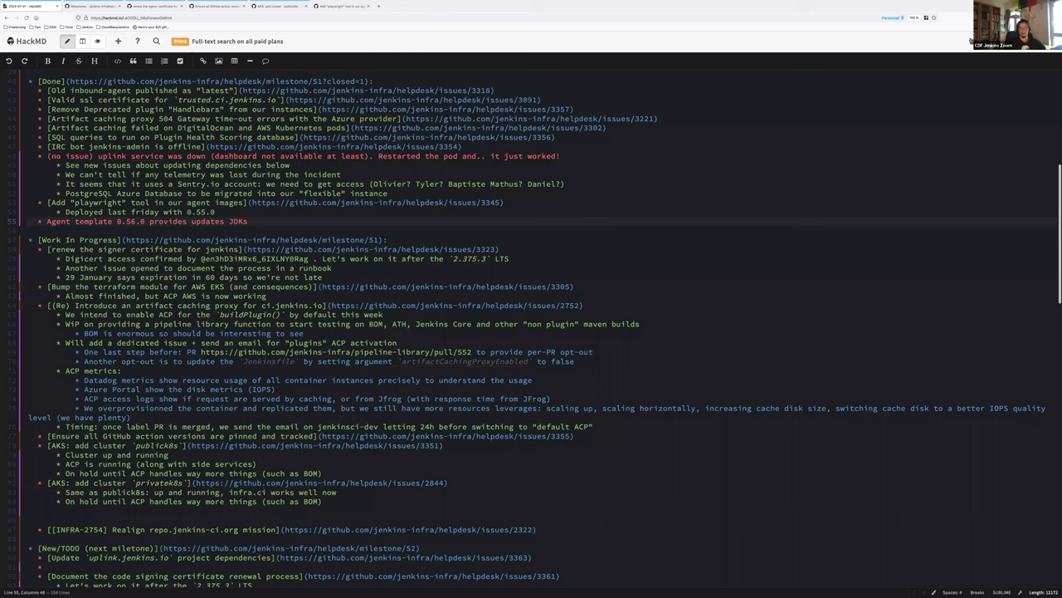
Remove the blank lines between the privatek8s sub-bullets and the "[INFRA-2754] Realign repo.jenkins-ci.org mission" item.
{"action": "left_click", "coordinate": [49, 515]}
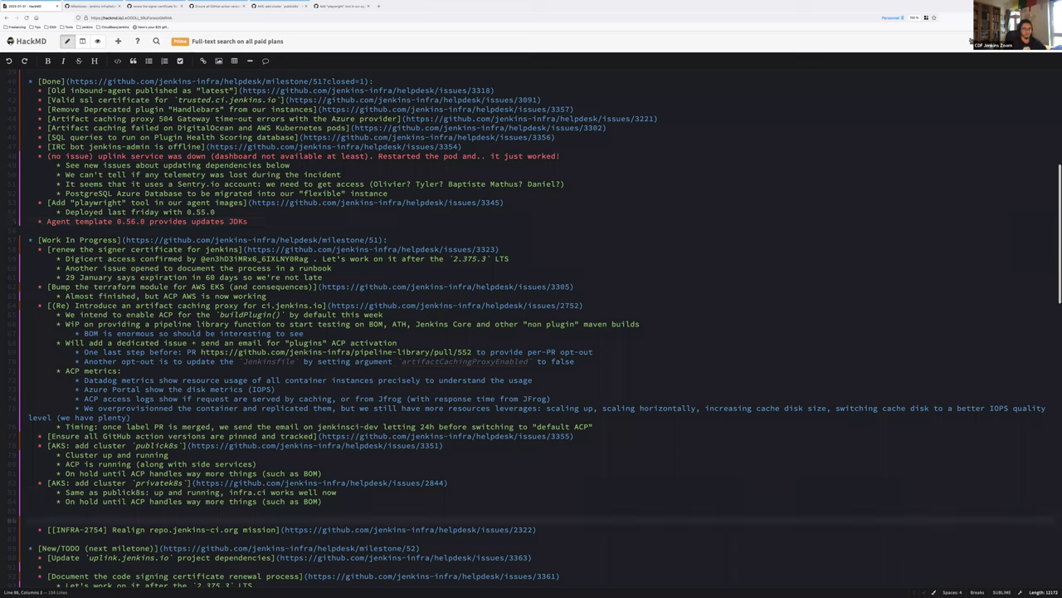
{"action": "key", "text": "BackSpace"}
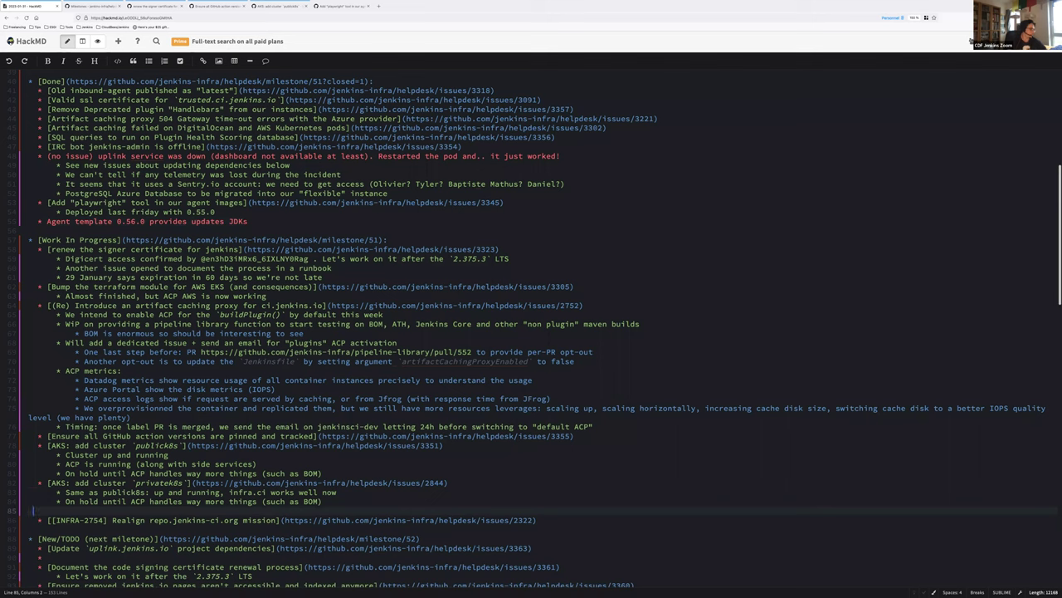
{"action": "key", "text": "Delete"}
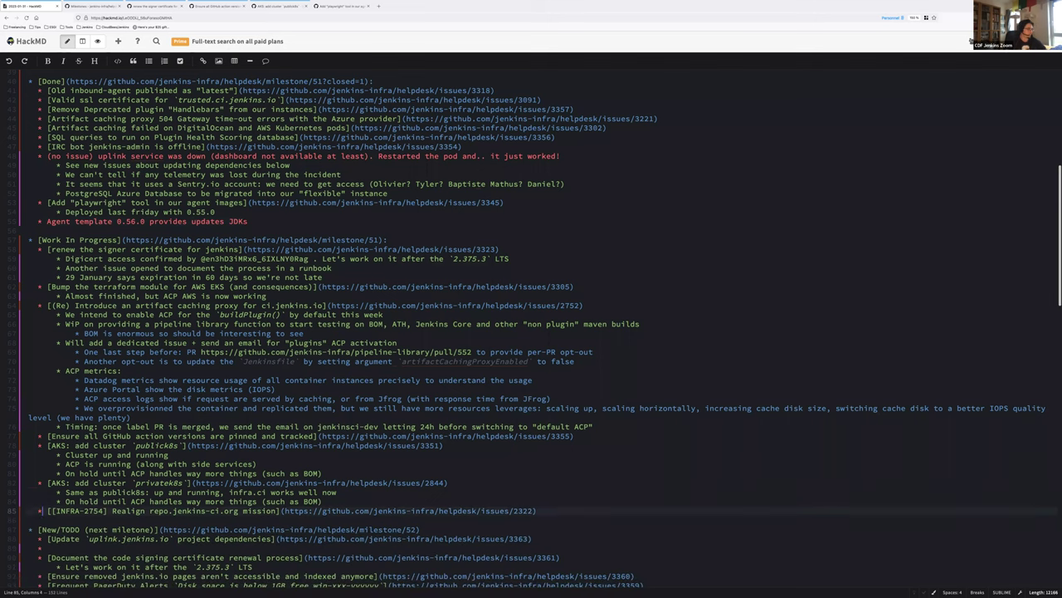
{"action": "left_click", "coordinate": [83, 511]}
{"action": "left_click", "coordinate": [109, 511]}
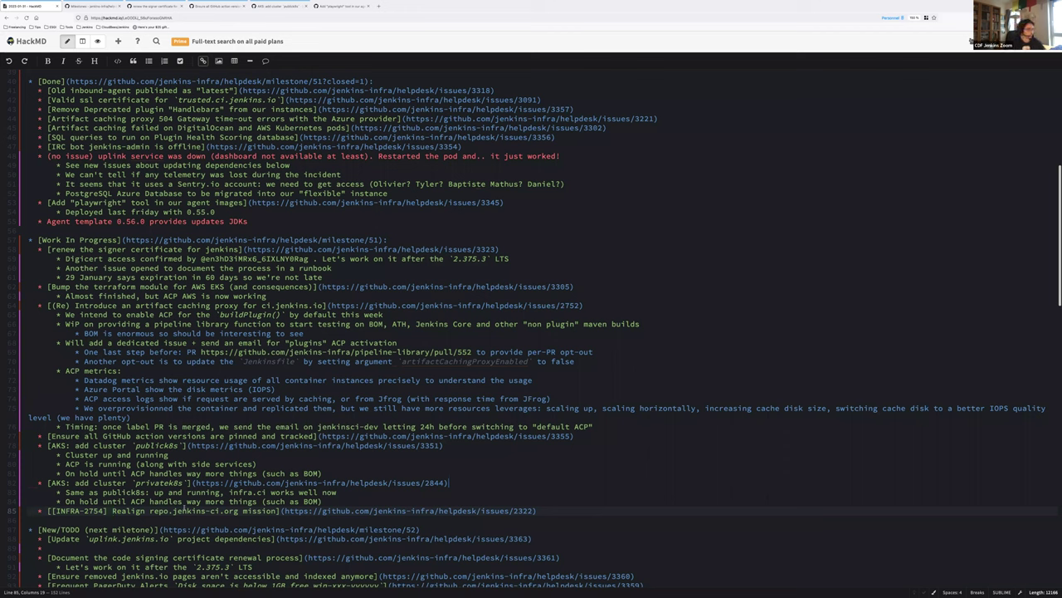
Add the sub-bullet "WiP: LDAP HA" under the "[INFRA-2754] Realign repo.jenkins-ci.org mission" item.
{"action": "left_click", "coordinate": [543, 510]}
{"action": "key", "text": "Return"}
{"action": "key", "text": "Tab"}
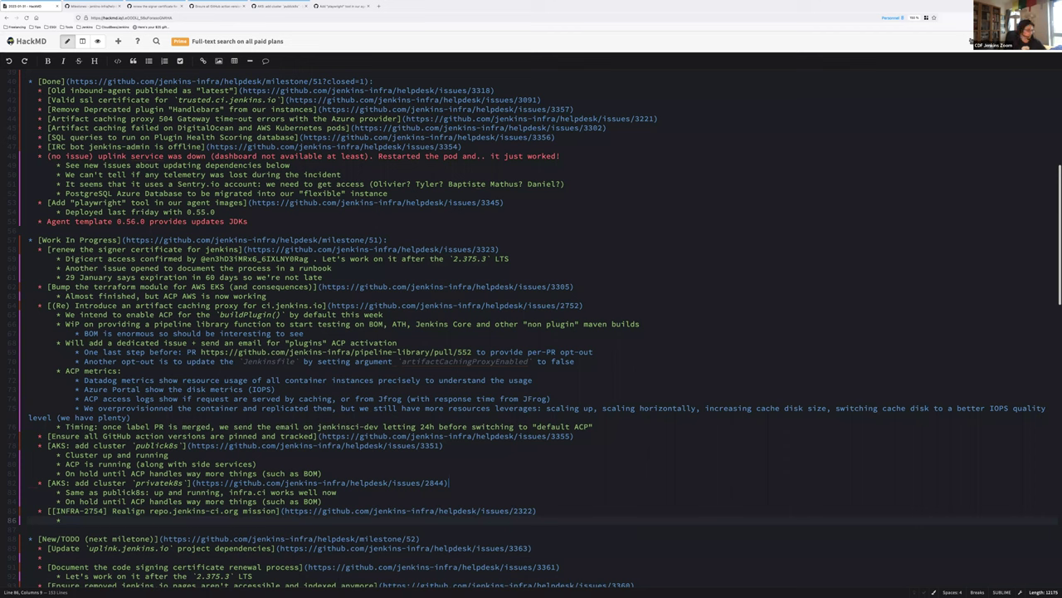
{"action": "type", "text": "LDAP HA"}
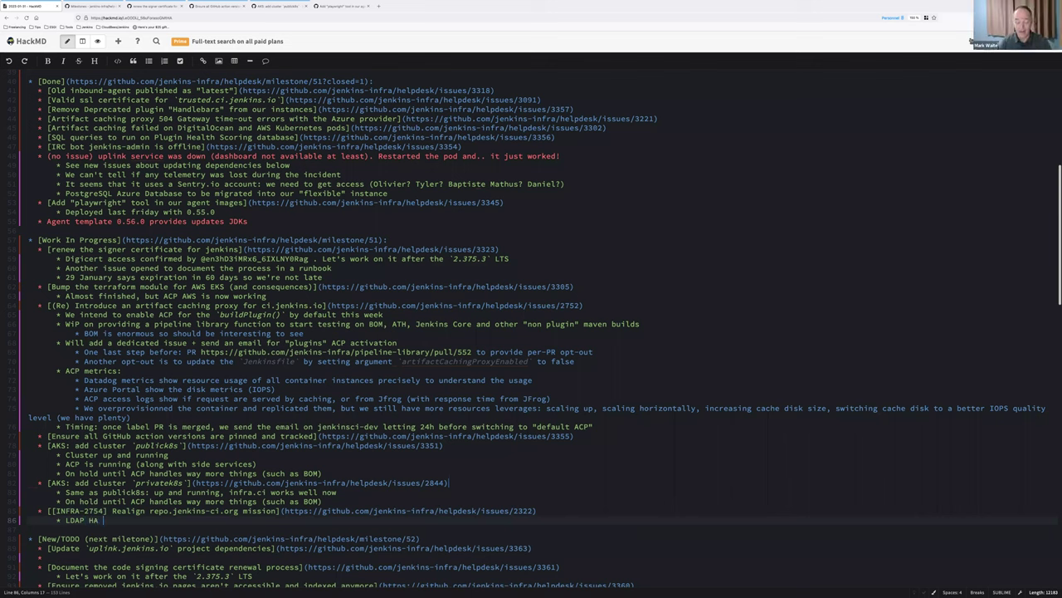
{"action": "key", "text": "ctrl+Left"}
{"action": "key", "text": "ctrl+Left"}
{"action": "type", "text": "WiP"}
{"action": "key", "text": "BackSpace"}
{"action": "type", "text": ":"}
{"action": "key", "text": "End"}
Add a second INFRA-2754 sub-bullet: "WiP: writing but on hold because logs from JFrog shows that mirrored repos are not the major problem".
{"action": "key", "text": "Return"}
{"action": "type", "text": "WiP "}
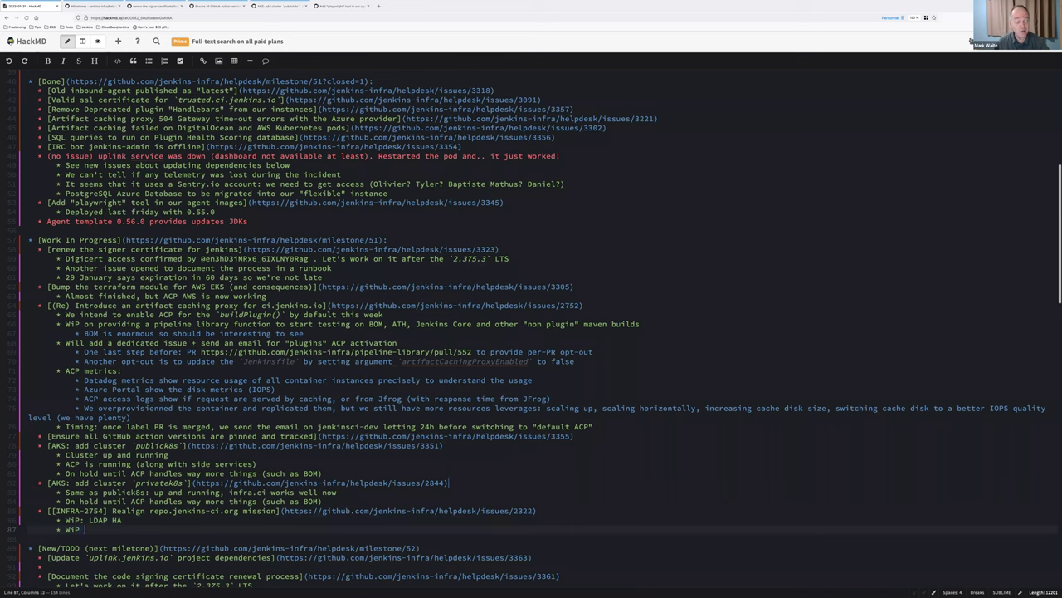
{"action": "type", "text": "writing"}
{"action": "key", "text": "ctrl+Left"}
{"action": "key", "text": "ctrl+Left"}
{"action": "key", "text": "ctrl+Right"}
{"action": "type", "text": ":"}
{"action": "type", "text": "but on ho"}
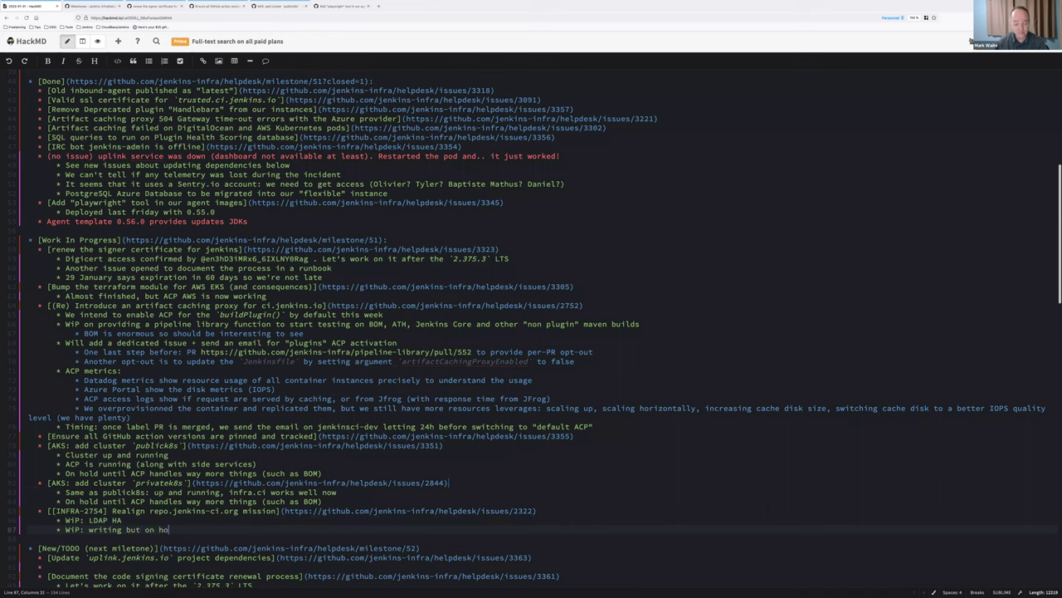
{"action": "type", "text": "ld because logs from JFrog shows that mirro"}
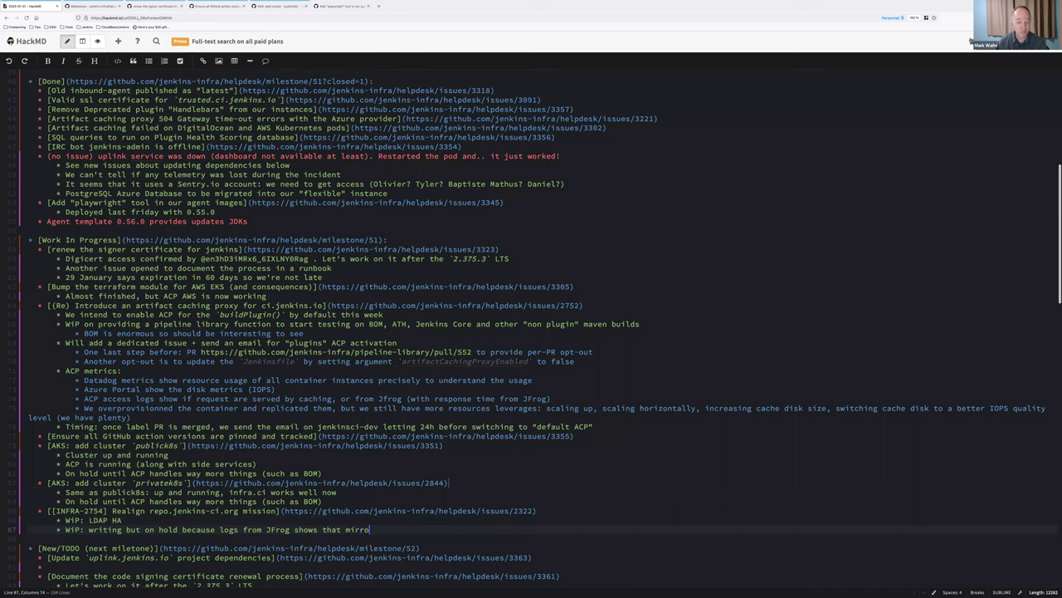
{"action": "type", "text": "red repos are n"}
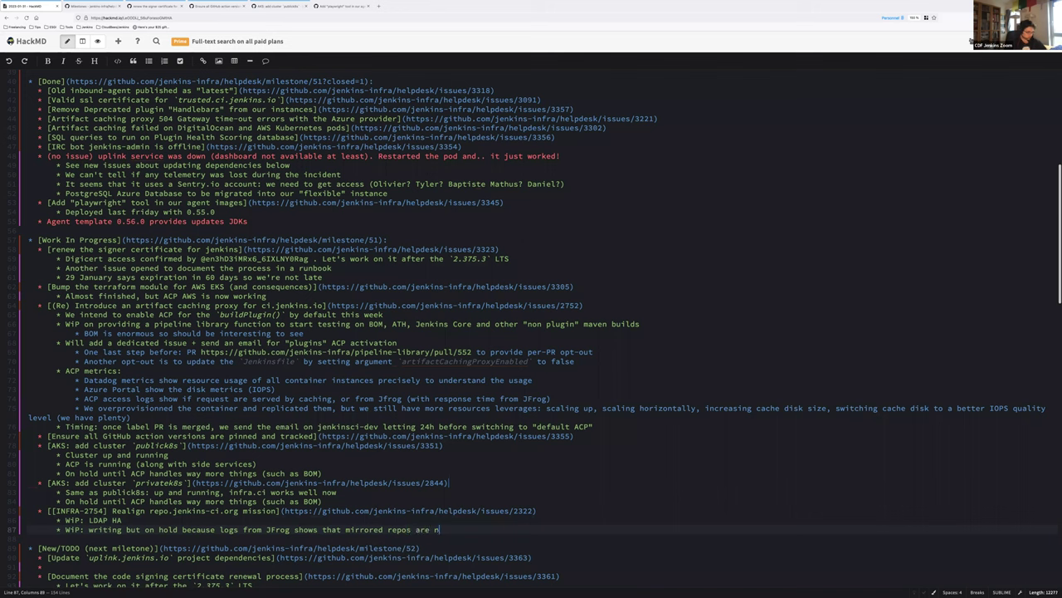
{"action": "type", "text": "ot the major problem"}
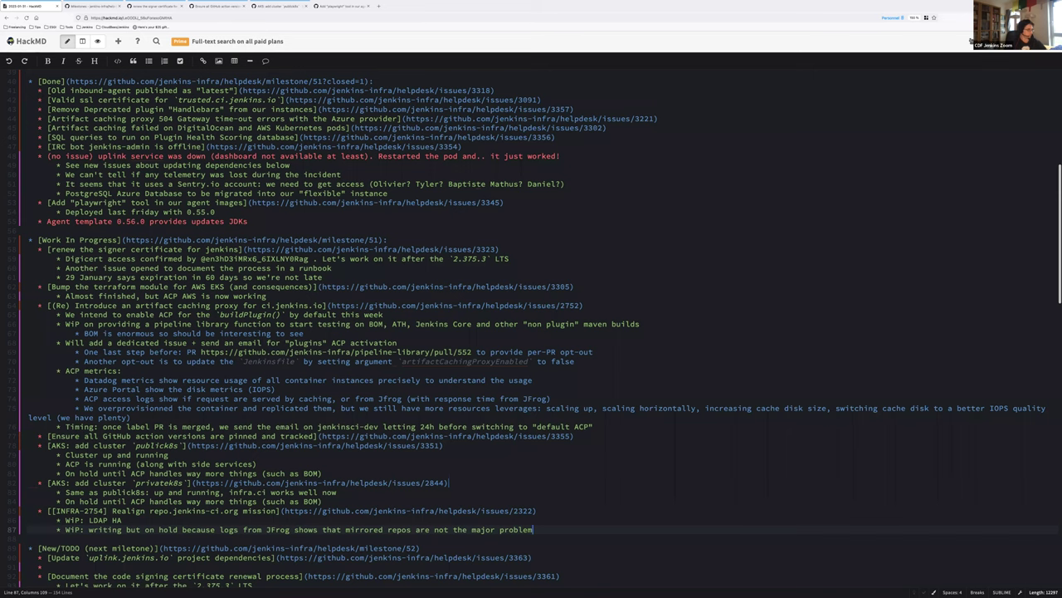
Delete the empty bullet beneath the "Update uplink.jenkins.io project dependencies" item in the New/TODO list.
{"action": "scroll", "coordinate": [523, 510], "scroll_direction": "down", "scroll_amount": 1}
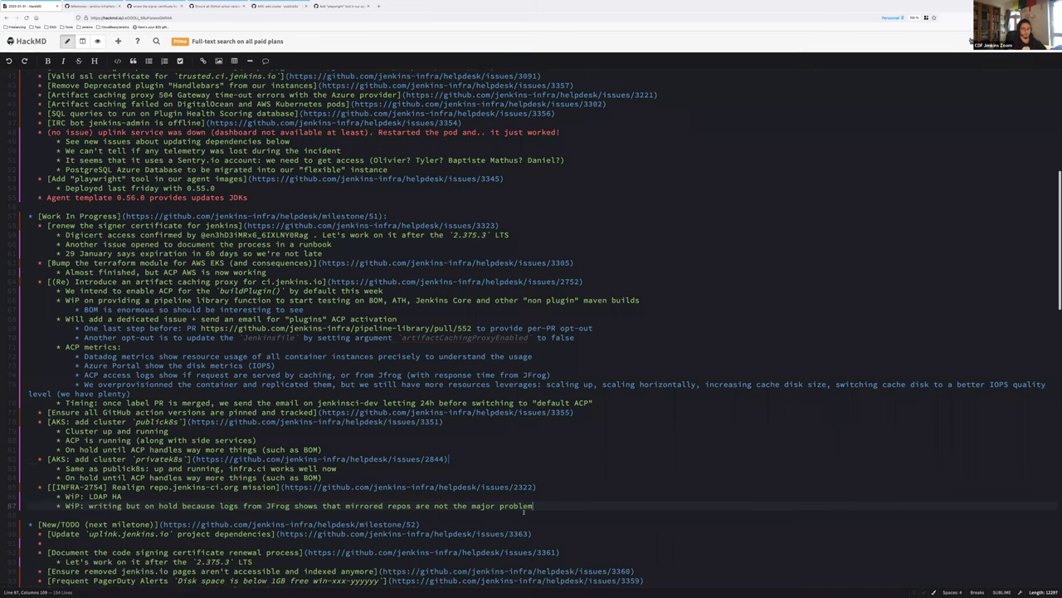
{"action": "scroll", "coordinate": [524, 510], "scroll_direction": "down", "scroll_amount": 1}
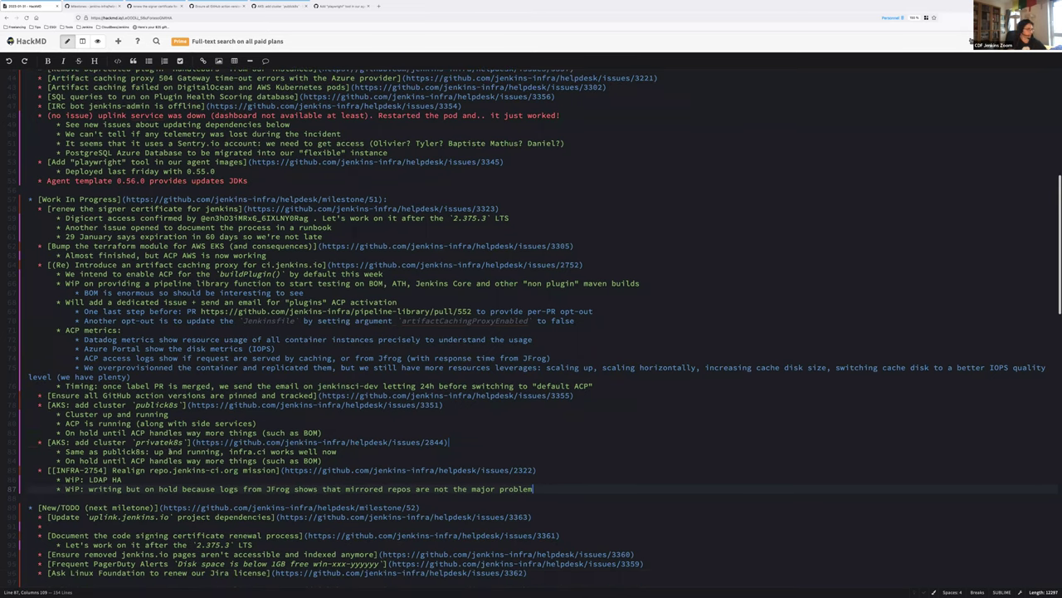
{"action": "scroll", "coordinate": [143, 446], "scroll_direction": "down", "scroll_amount": 3}
{"action": "left_click", "coordinate": [138, 442]}
{"action": "key", "text": "BackSpace"}
{"action": "key", "text": "BackSpace"}
{"action": "key", "text": "BackSpace"}
{"action": "key", "text": "BackSpace"}
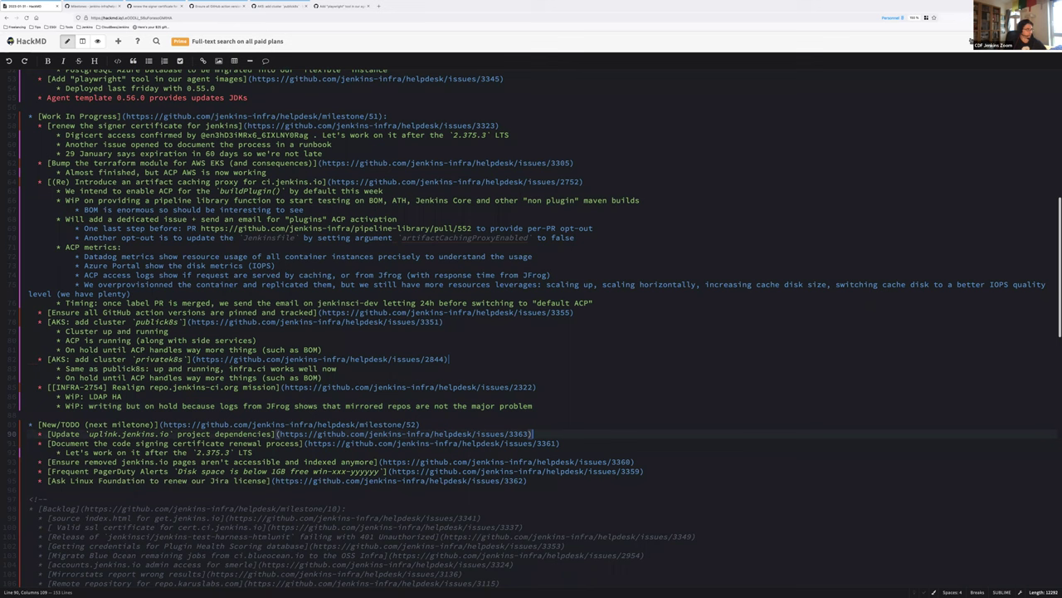
Correct the spelling of "miletone" to "milestone" in the New/TODO heading.
{"action": "key", "text": "Up"}
{"action": "left_click", "coordinate": [85, 424]}
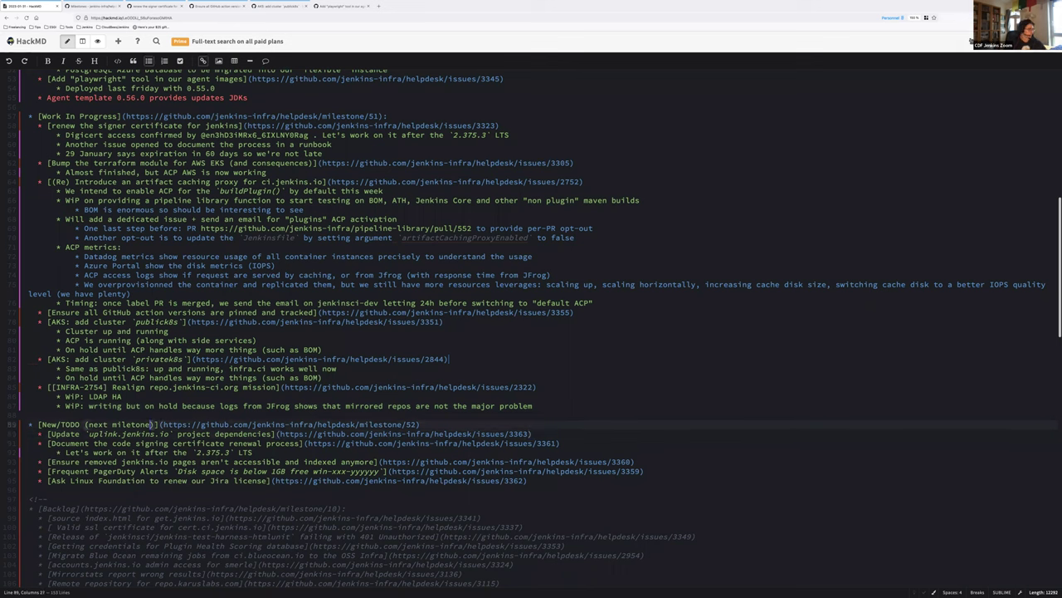
{"action": "key", "text": "Right"}
{"action": "key", "text": "Right"}
{"action": "key", "text": "Right"}
{"action": "key", "text": "Right"}
{"action": "key", "text": "Right"}
{"action": "type", "text": "s"}
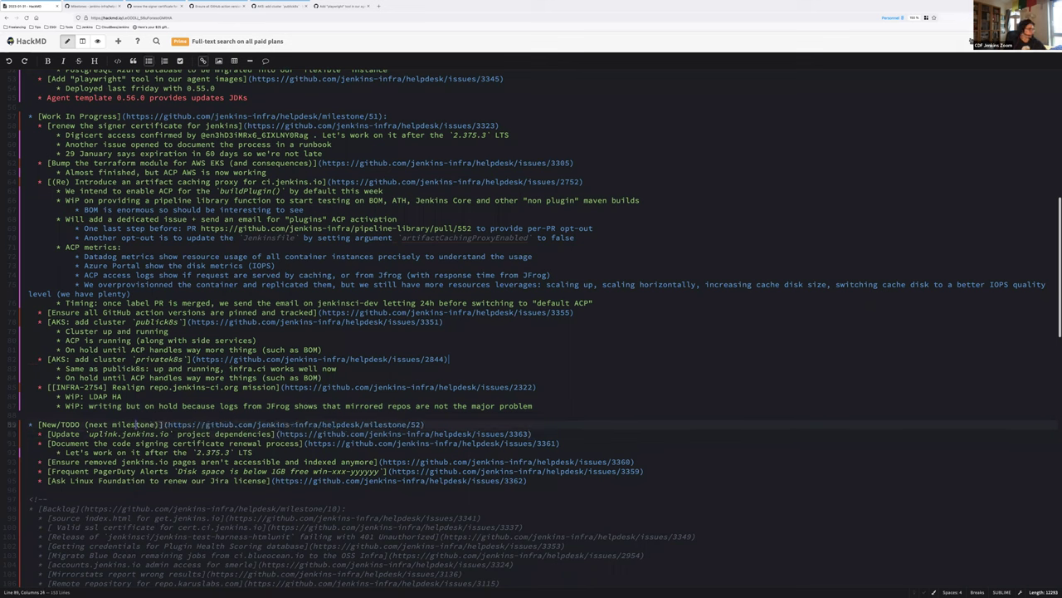
Add the bullet "uplink.jenkins.io: migrate PostgreSQL database to flexible" beneath the "Update uplink.jenkins.io project dependencies" item.
{"action": "left_click", "coordinate": [158, 434]}
{"action": "left_click_drag", "start_coordinate": [171, 433], "coordinate": [89, 433]}
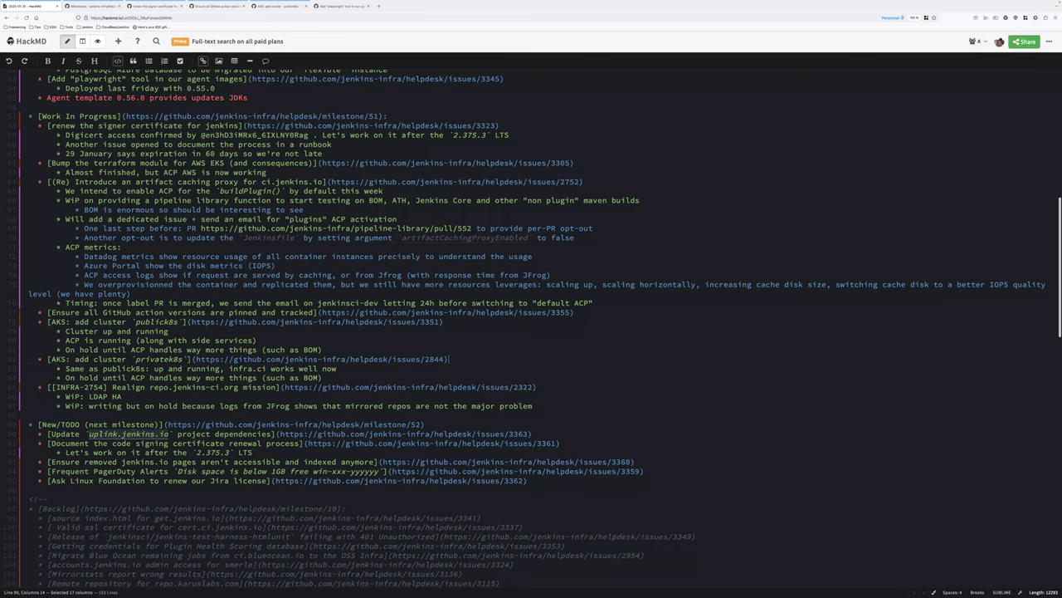
{"action": "left_click", "coordinate": [533, 433]}
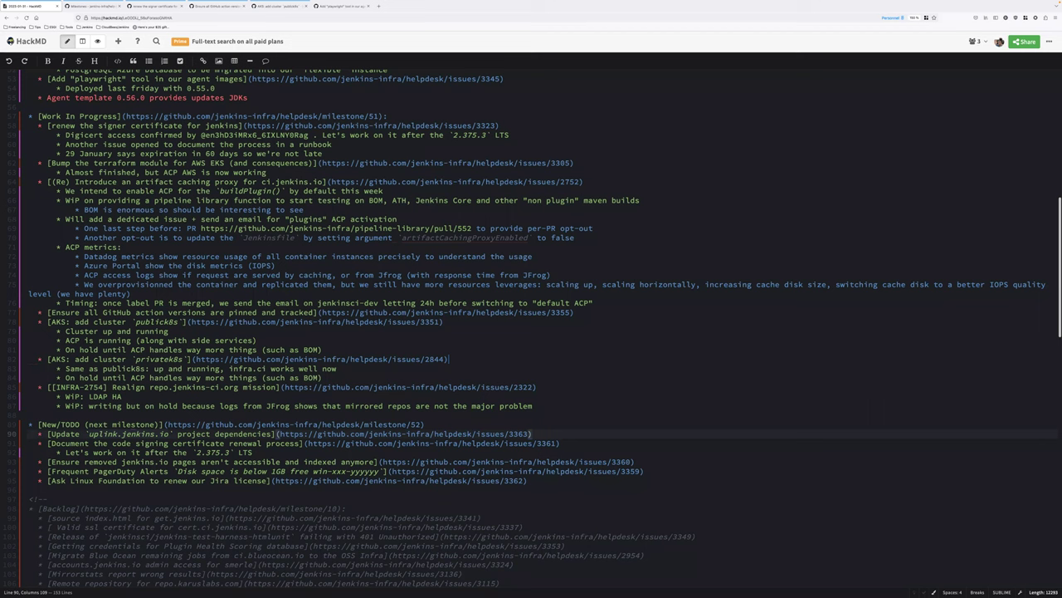
{"action": "key", "text": "Return"}
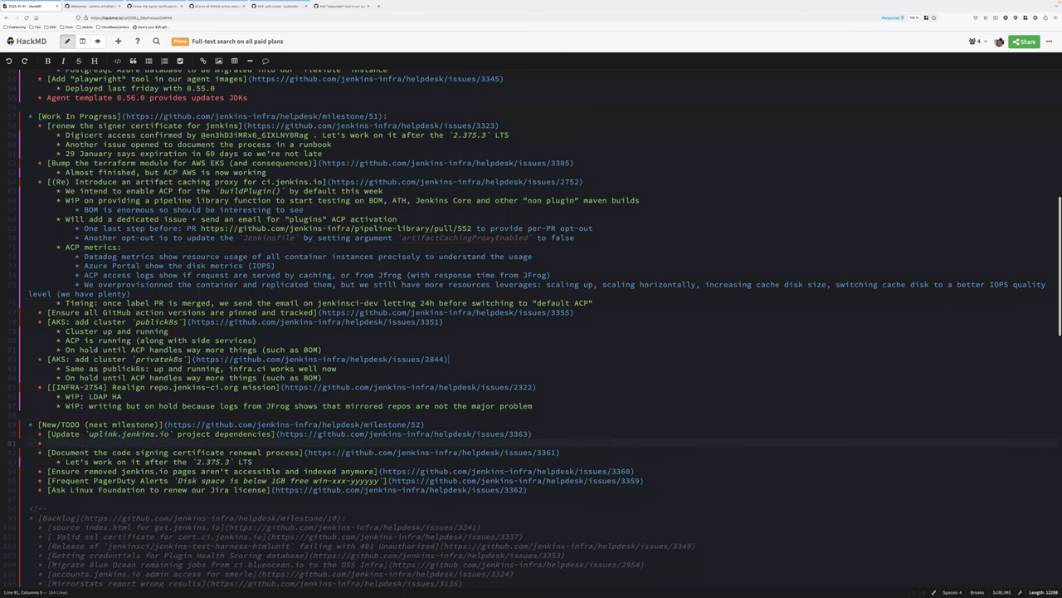
{"action": "type", "text": "uplink.jenkins.io"}
{"action": "key", "text": "BackSpace"}
{"action": "type", "text": ": mig"}
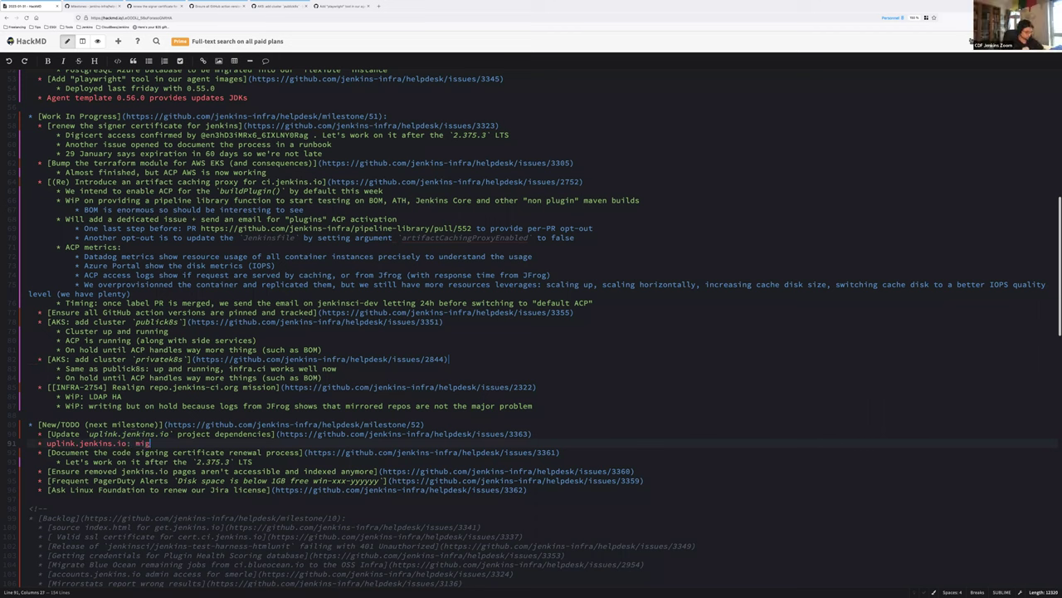
{"action": "type", "text": "rate PostgreS"}
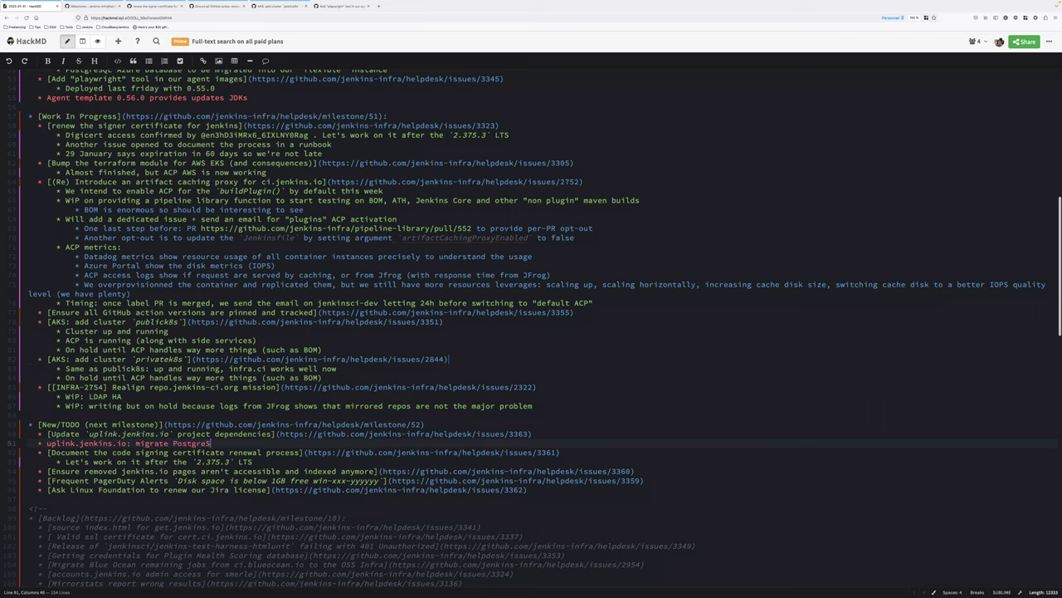
{"action": "type", "text": "QL database to flexb"}
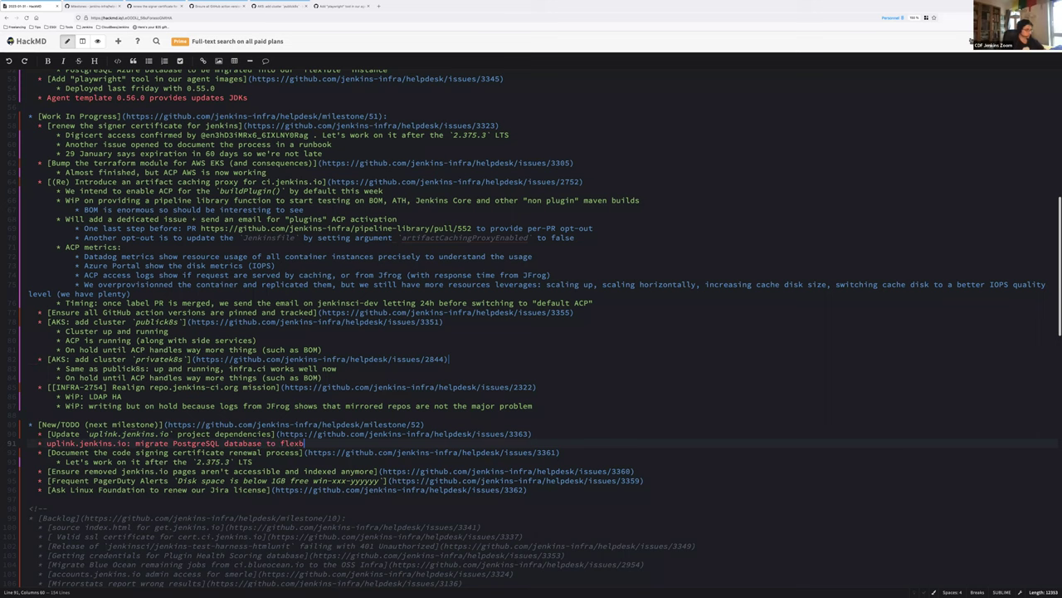
{"action": "key", "text": "BackSpace"}
{"action": "type", "text": "ible"}
Add a second bullet, "uplink.jenkins.io: Sentry replacement or access", beneath the PostgreSQL migration bullet.
{"action": "key", "text": "Return"}
{"action": "type", "text": "uplink.j"}
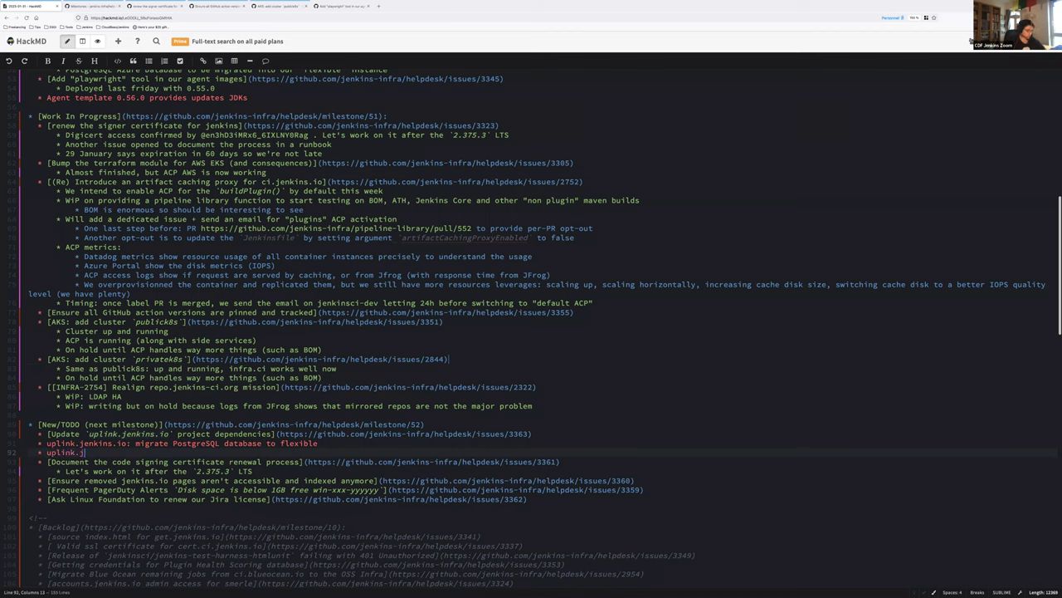
{"action": "type", "text": "enkins.io: Sentry"}
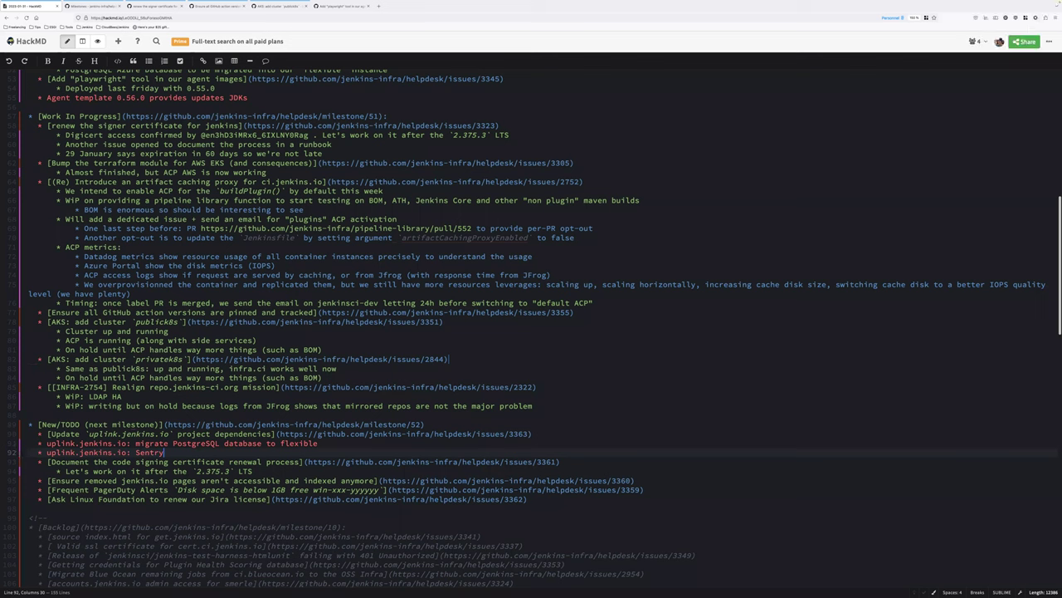
{"action": "type", "text": "replacemen"}
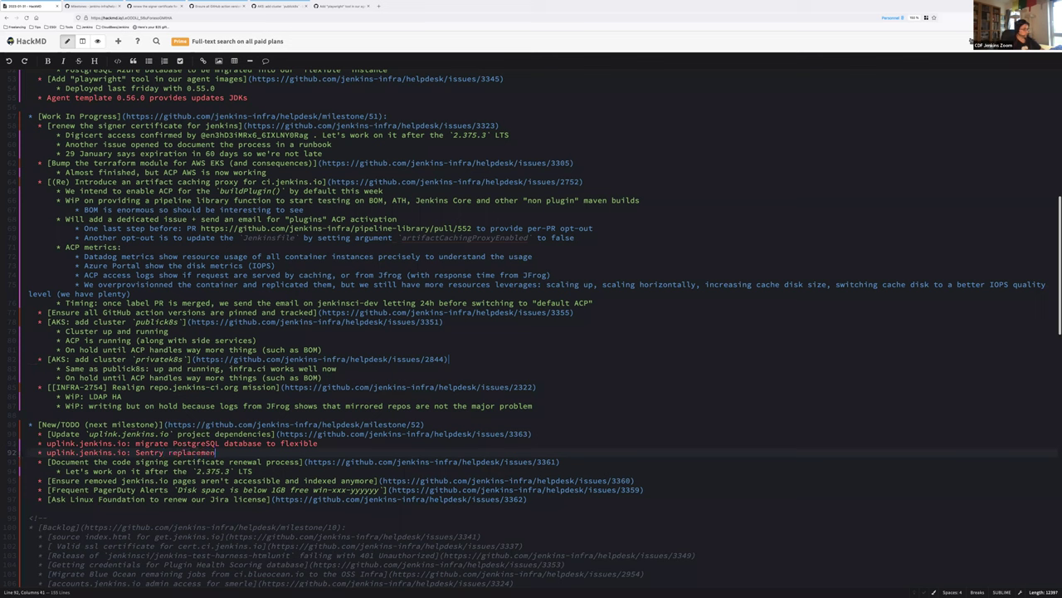
{"action": "type", "text": "t or access"}
{"action": "left_click_drag", "start_coordinate": [38, 434], "coordinate": [266, 452]}
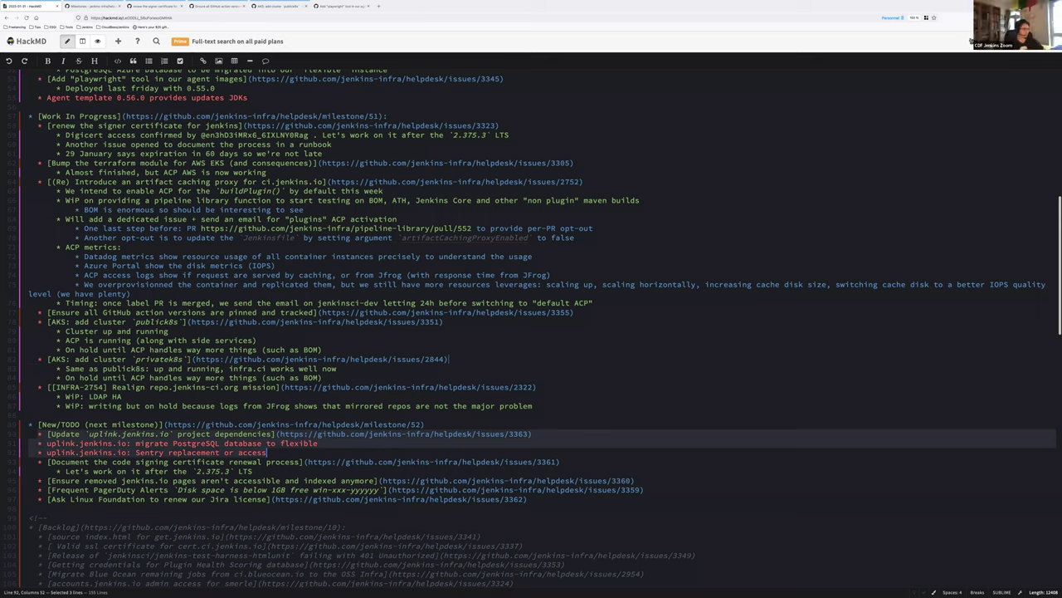
{"action": "left_click", "coordinate": [38, 461]}
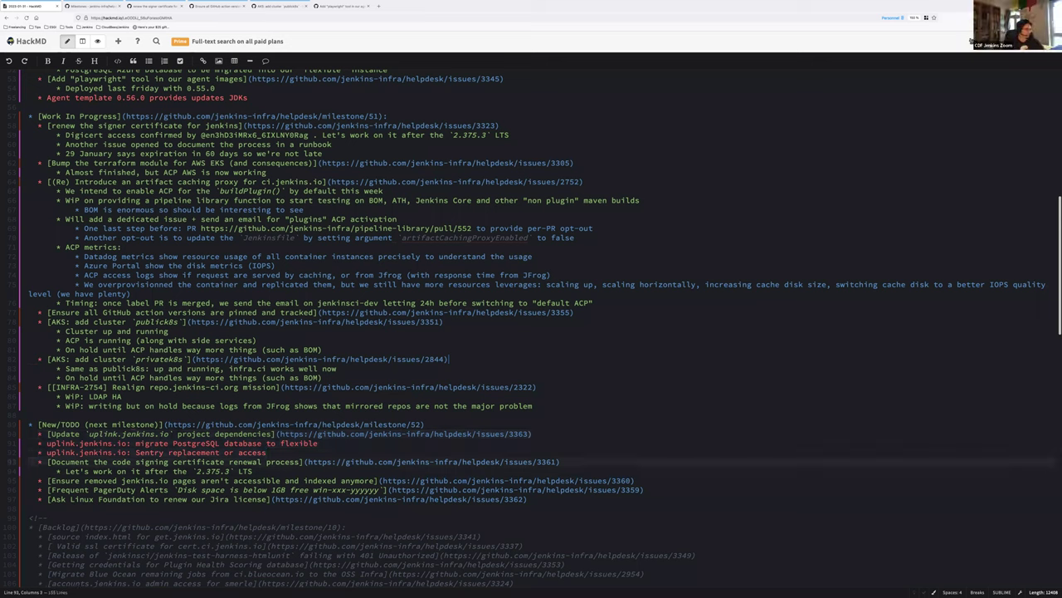
{"action": "key", "text": "shift+End"}
{"action": "key", "text": "shift+Down"}
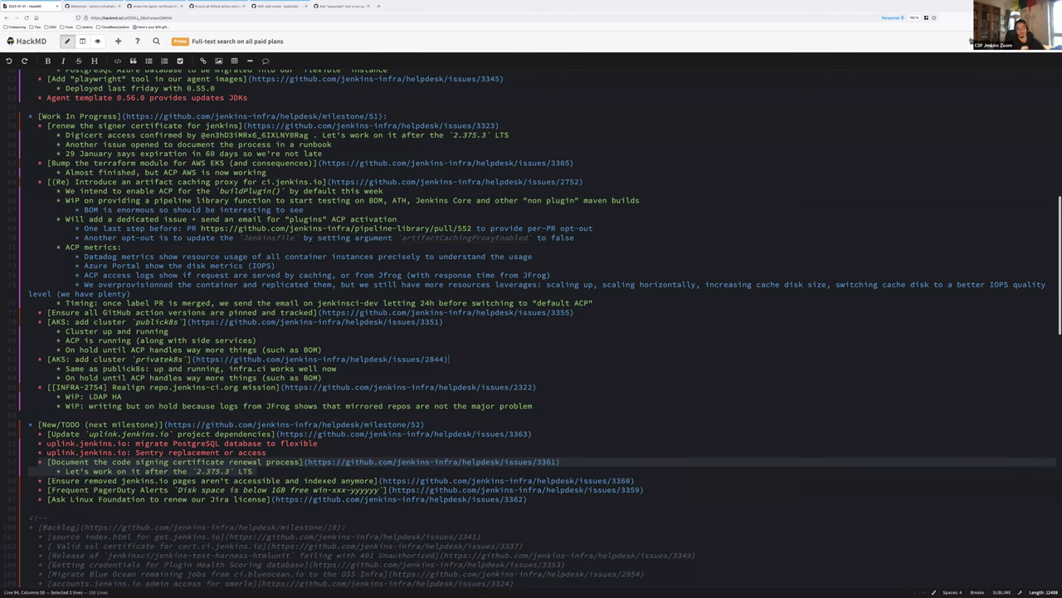
{"action": "key", "text": "BackSpace"}
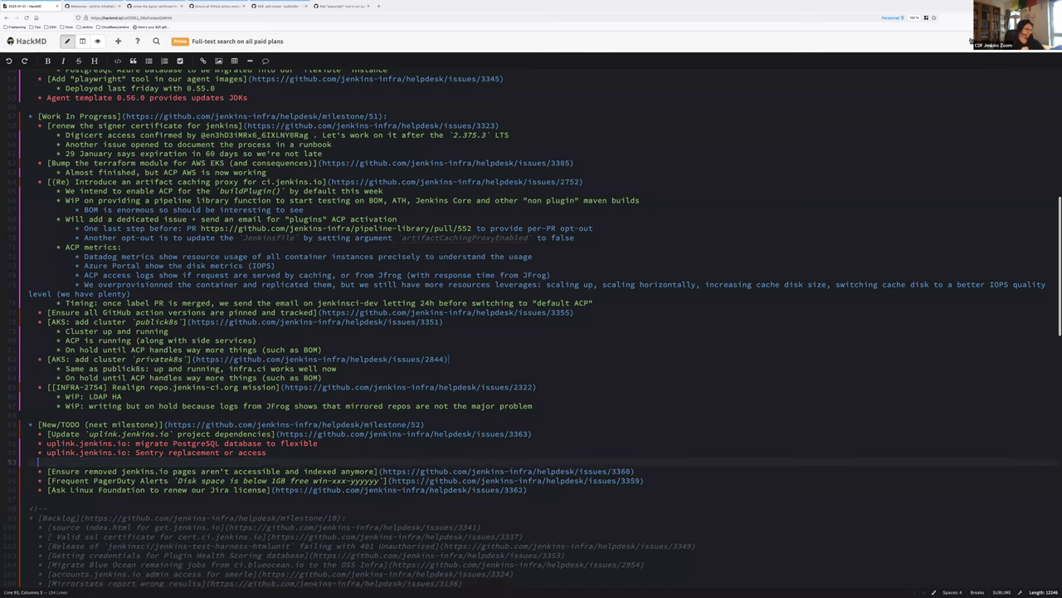
{"action": "key", "text": "ctrl+z"}
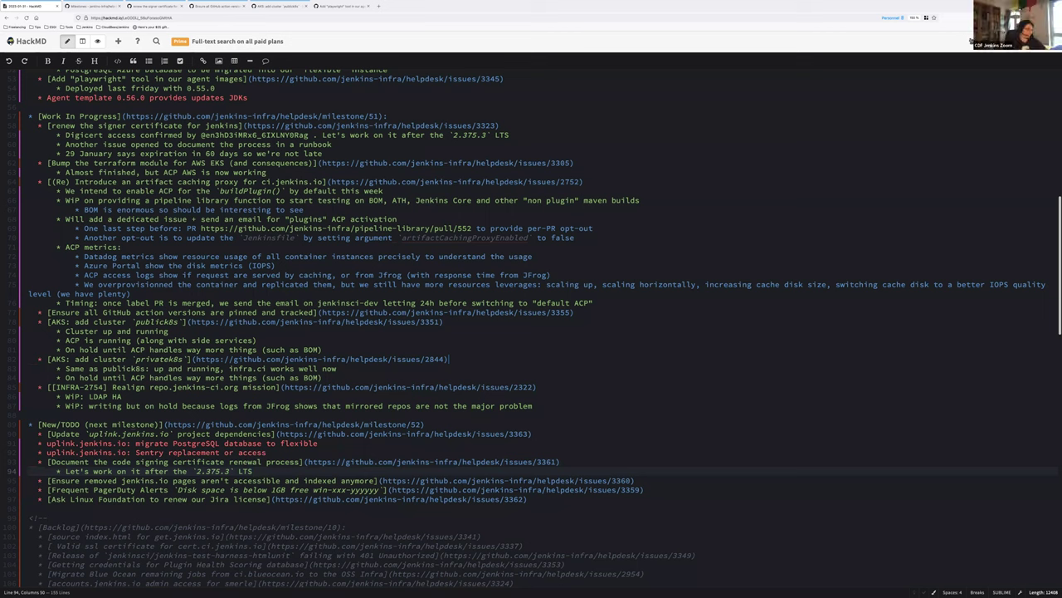
Add the sub-bullet "Short term: documentation (both jenkins.io and runbook)" under the "Ensure removed jenkins.io pages aren't accessible and indexed anymore" item.
{"action": "left_click", "coordinate": [258, 480]}
{"action": "key", "text": "Home"}
{"action": "key", "text": "shift+End"}
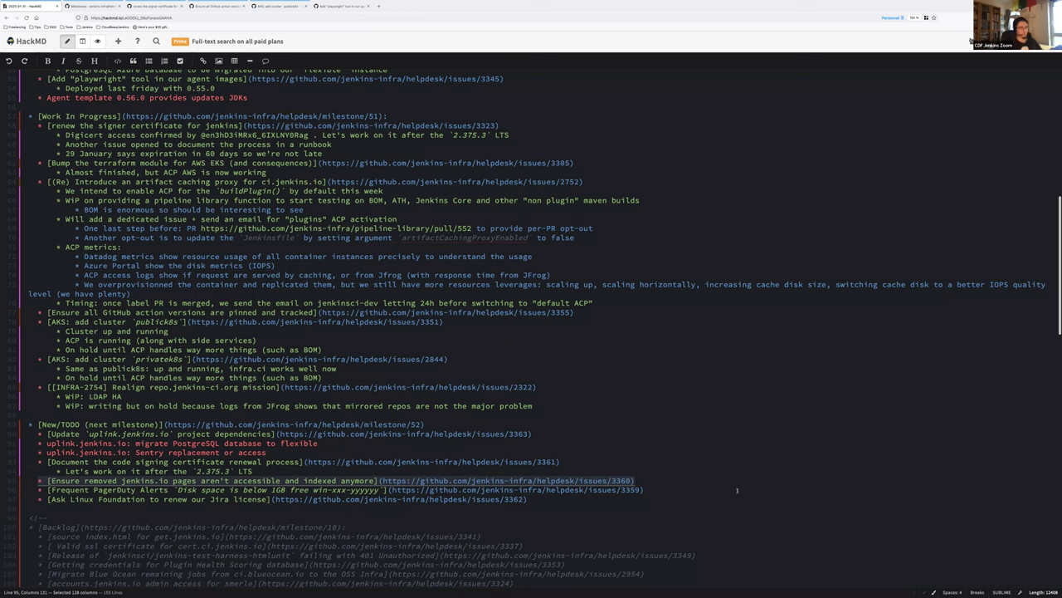
{"action": "left_click", "coordinate": [708, 483]}
{"action": "key", "text": "Return"}
{"action": "key", "text": "Tab"}
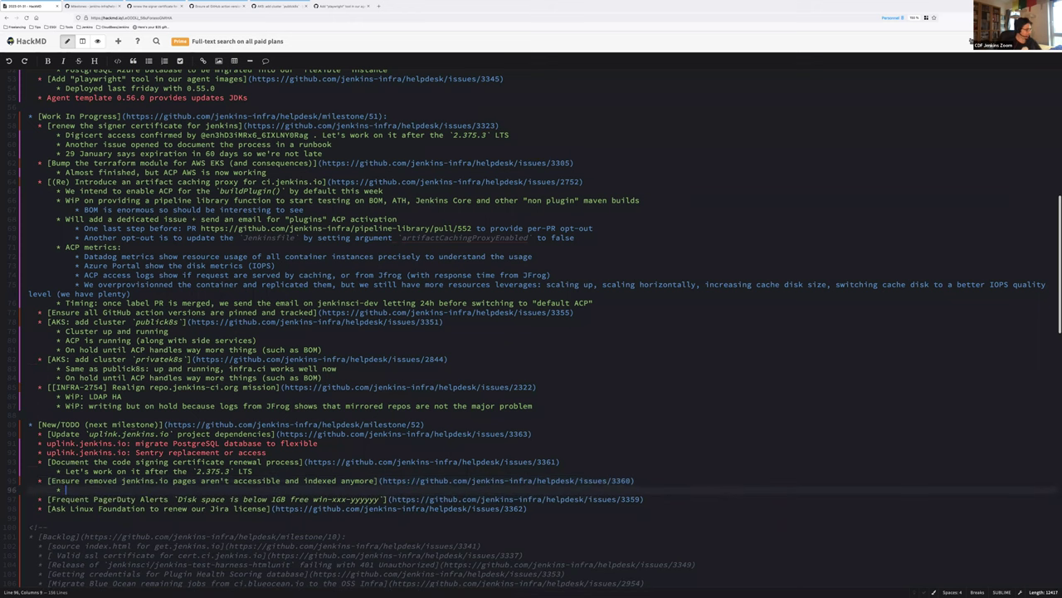
{"action": "type", "text": "Short term: documentation (both jenkins.io and runbook)"}
{"action": "key", "text": "Return"}
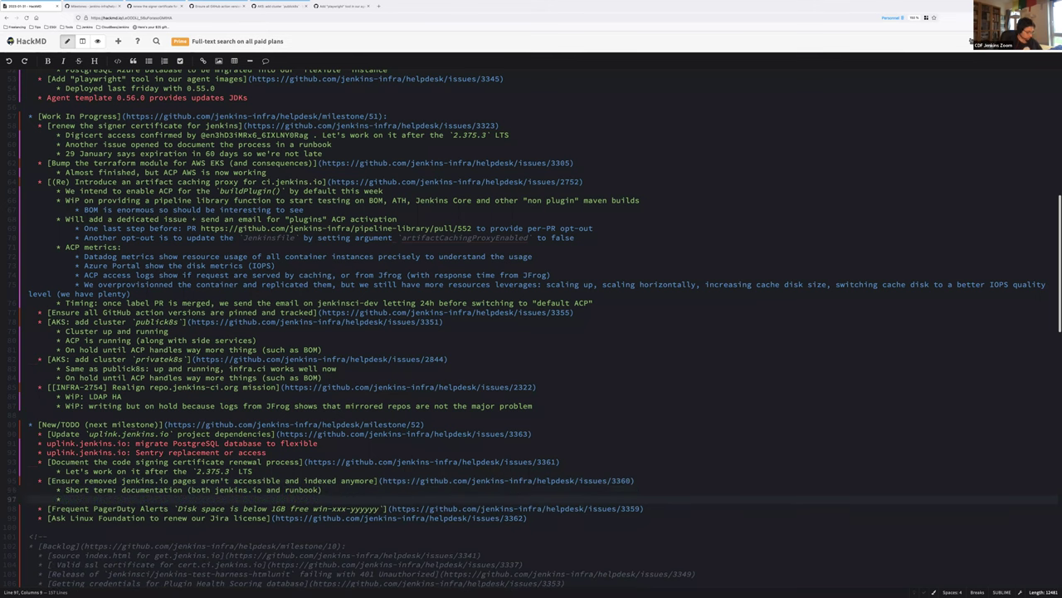
Append "+ clean up this page (to "test" the whole operation 1 time)" to the "Short term" sub-bullet.
{"action": "key", "text": "Up"}
{"action": "key", "text": "End"}
{"action": "type", "text": "+ "}
{"action": "type", "text": "clean up thi"}
{"action": "type", "text": "s page ("}
{"action": "type", "text": "to \"test\" th"}
{"action": "type", "text": "e whole operat"}
{"action": "type", "text": "ion 1 tim"}
{"action": "type", "text": "e"}
Add the sub-bullet "Long term: automate clean up" below the "Short term" one and remove the leftover empty bullet.
{"action": "key", "text": "Return"}
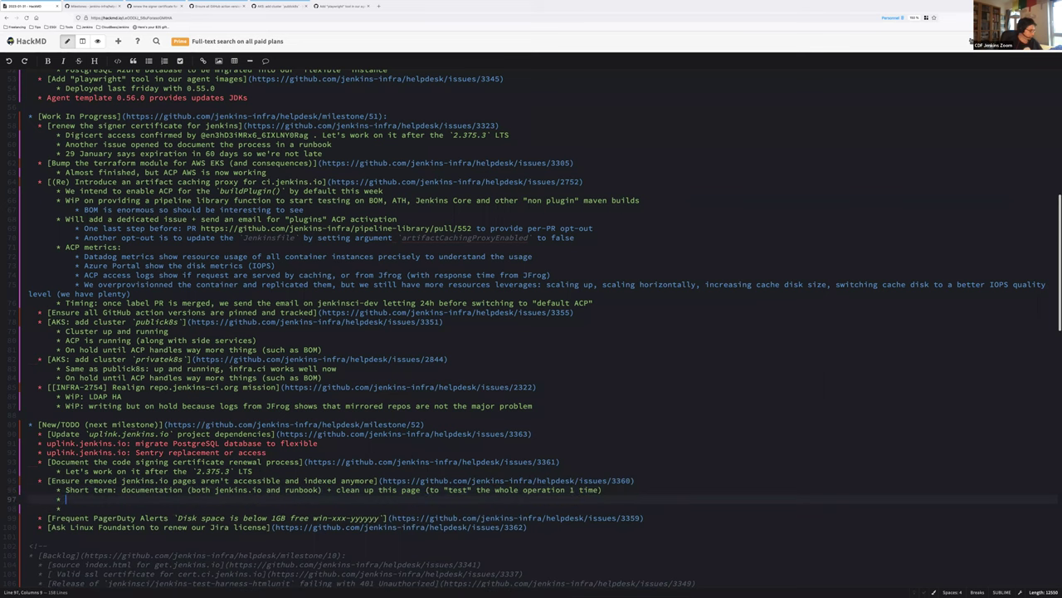
{"action": "type", "text": "Long term: automate "}
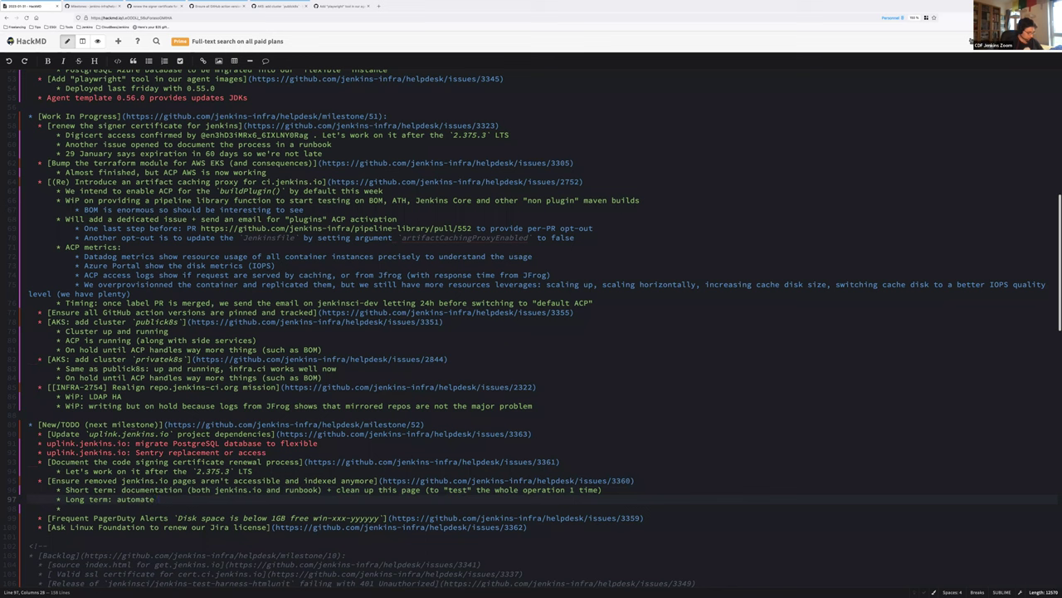
{"action": "type", "text": "clean u"}
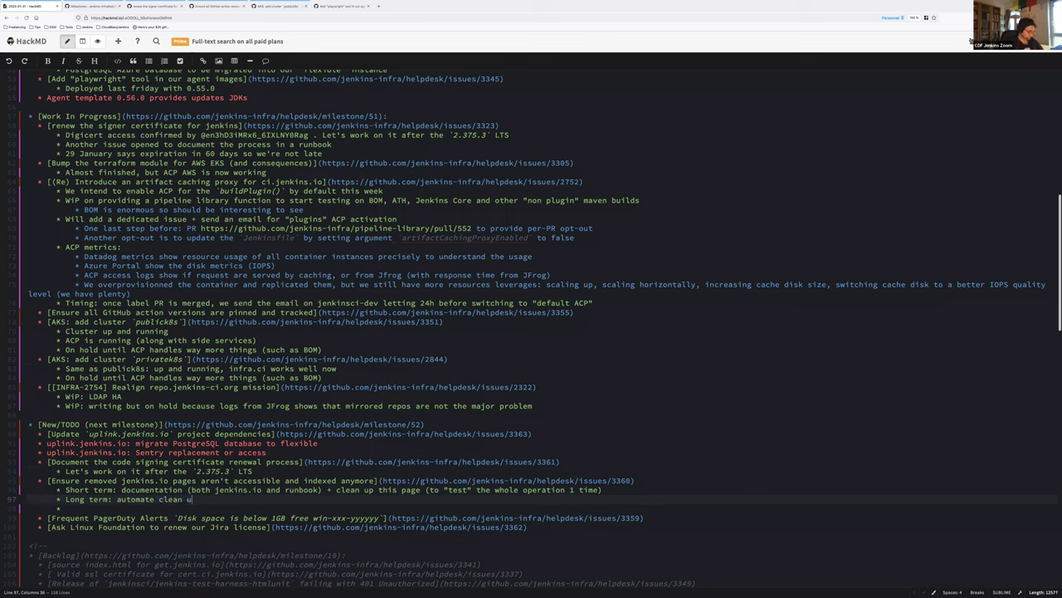
{"action": "type", "text": "p"}
{"action": "key", "text": "Delete"}
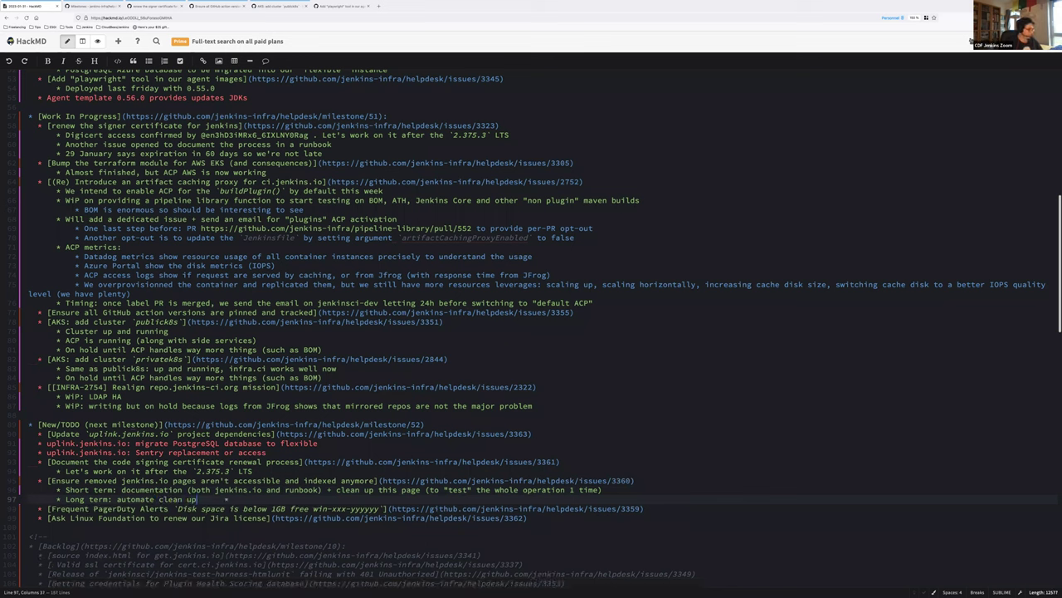
{"action": "key", "text": "Delete"}
{"action": "key", "text": "Delete"}
{"action": "key", "text": "Delete"}
{"action": "key", "text": "Delete"}
{"action": "key", "text": "Delete"}
{"action": "key", "text": "Delete"}
{"action": "key", "text": "Delete"}
{"action": "key", "text": "Delete"}
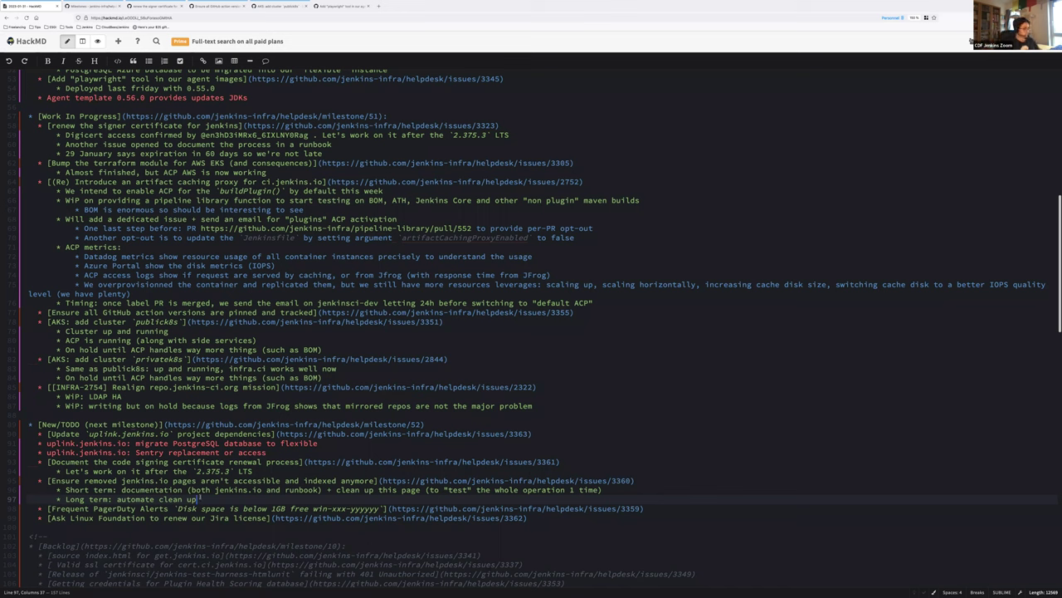
{"action": "left_click", "coordinate": [139, 508]}
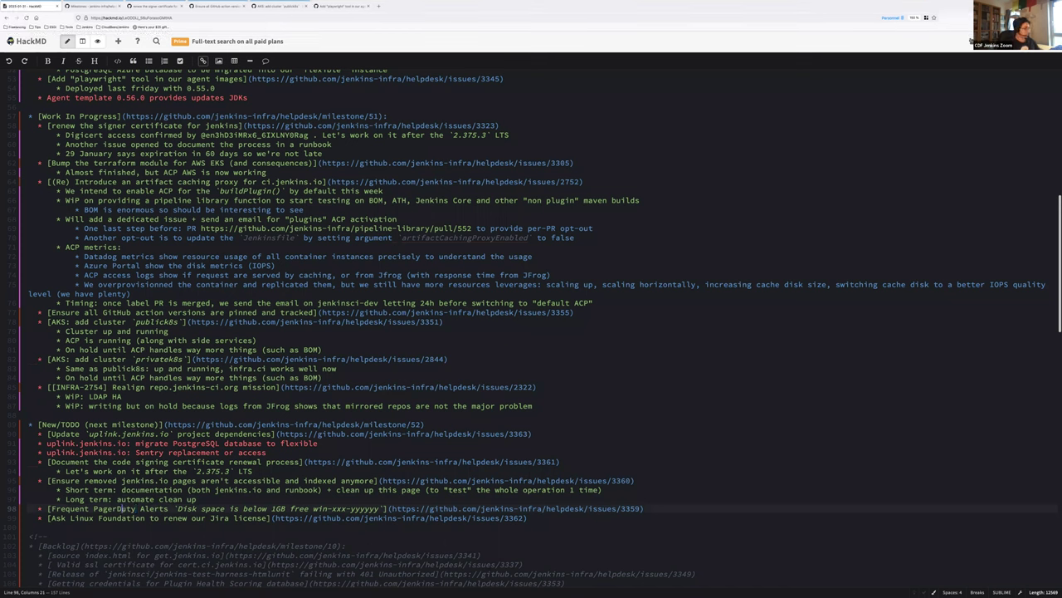
{"action": "left_click", "coordinate": [123, 507]}
{"action": "left_click", "coordinate": [644, 508]}
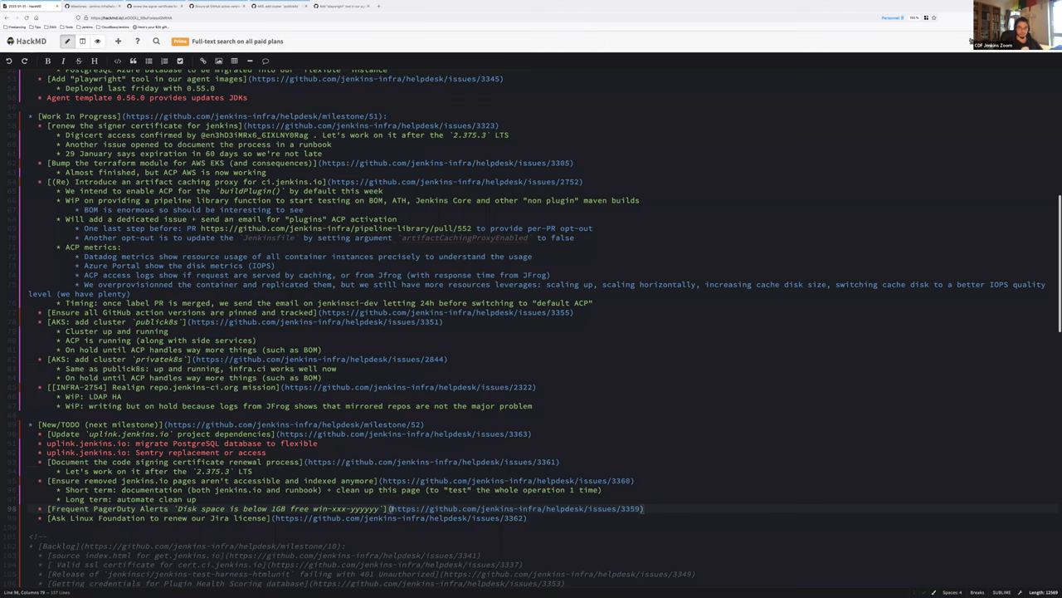
Open the GitHub issue linked from the "Ask Linux Foundation to renew our Jira license" item in a new tab.
{"action": "left_click", "coordinate": [176, 517]}
{"action": "triple_click", "coordinate": [120, 517]}
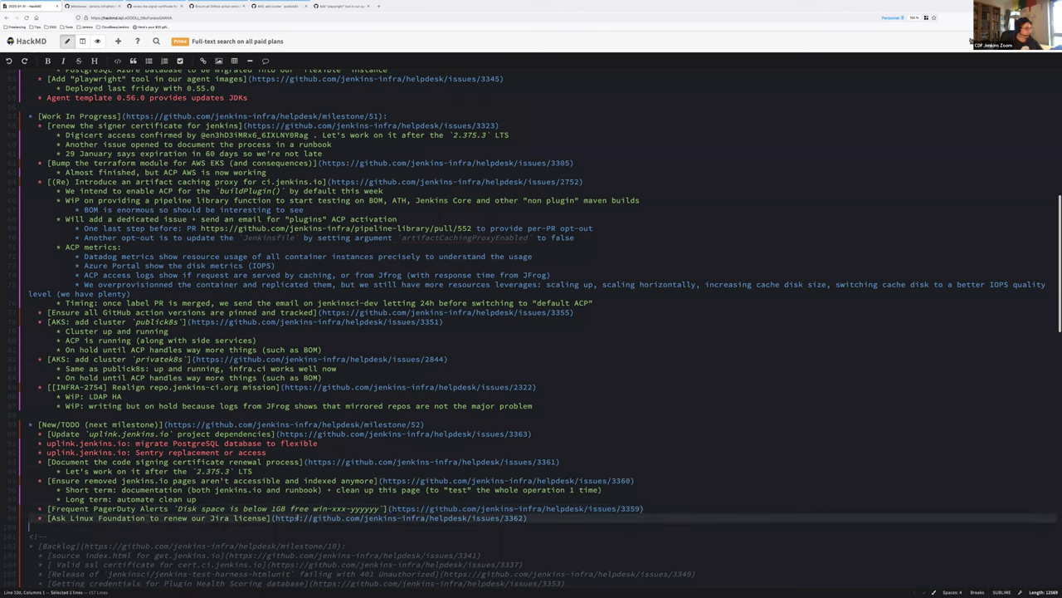
{"action": "left_click", "coordinate": [275, 518]}
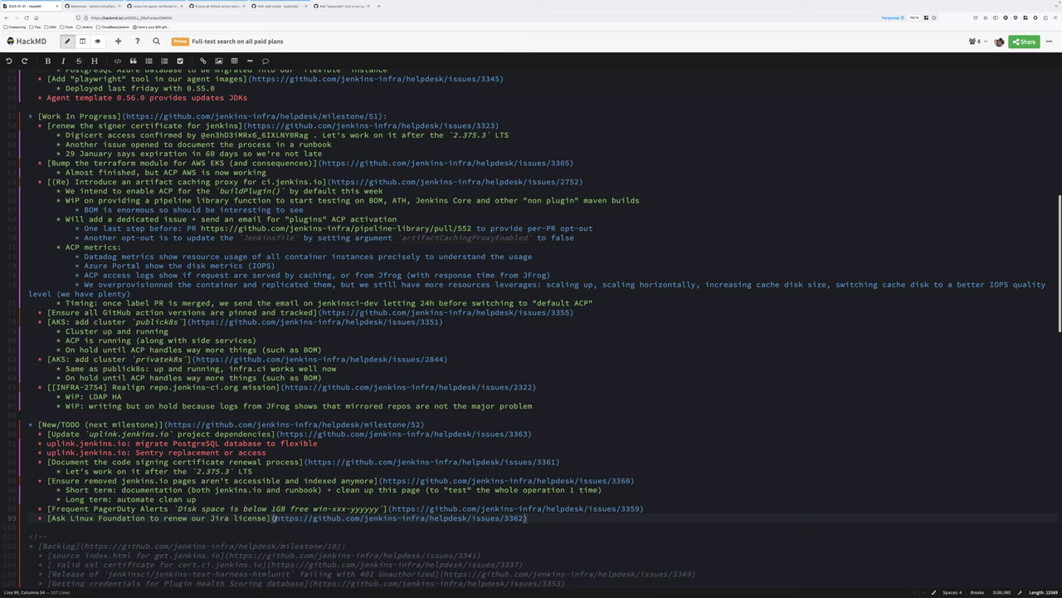
{"action": "left_click_drag", "start_coordinate": [274, 518], "coordinate": [526, 518]}
{"action": "key", "text": "ctrl+c"}
{"action": "key", "text": "ctrl+t"}
{"action": "key", "text": "ctrl+v"}
{"action": "key", "text": "Return"}
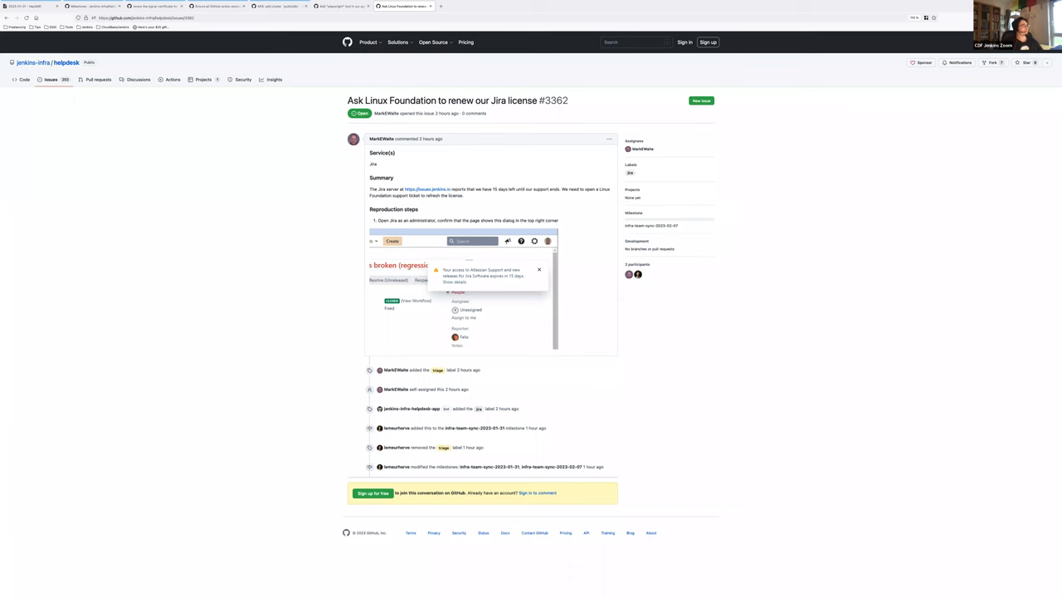
Return to the HackMD meeting notes and review the New/TODO and Backlog lists, ending at the start of the note.
{"action": "key", "text": "ctrl+shift+Tab"}
{"action": "key", "text": "ctrl+shift+Tab"}
{"action": "key", "text": "ctrl+shift+Tab"}
{"action": "key", "text": "ctrl+shift+Tab"}
{"action": "key", "text": "ctrl+shift+Tab"}
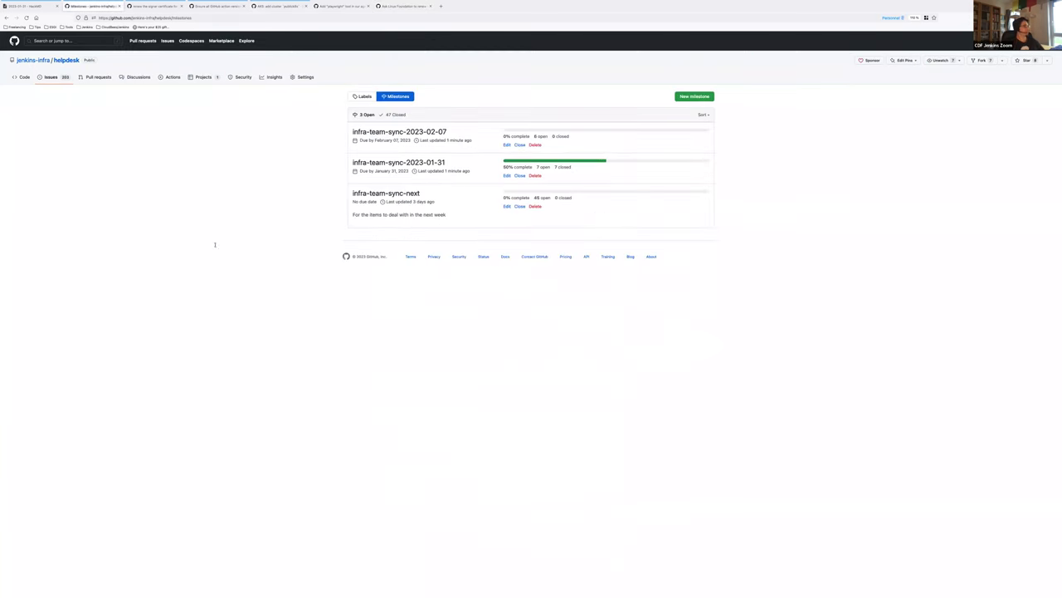
{"action": "key", "text": "ctrl+shift+Tab"}
{"action": "scroll", "coordinate": [186, 409], "scroll_direction": "down", "scroll_amount": 1}
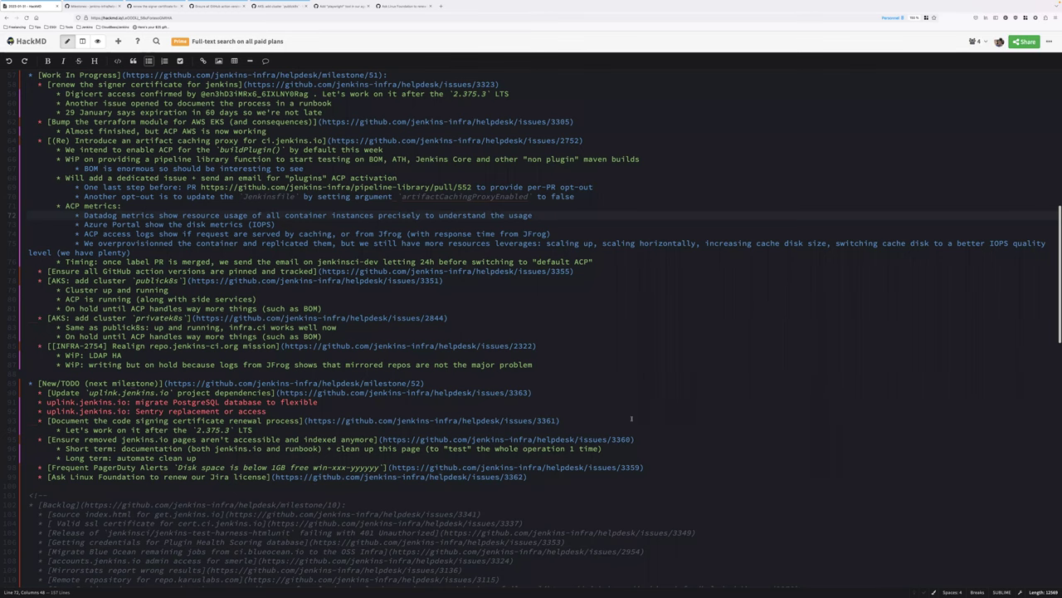
{"action": "scroll", "coordinate": [631, 419], "scroll_direction": "down", "scroll_amount": 3}
{"action": "scroll", "coordinate": [632, 419], "scroll_direction": "down", "scroll_amount": 10}
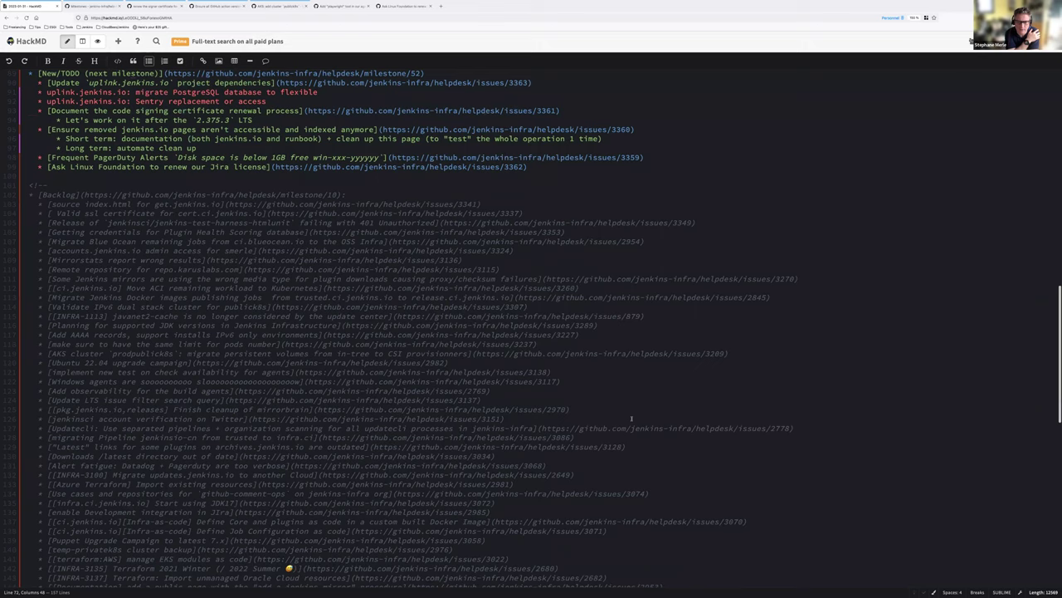
{"action": "key", "text": "ctrl+Home"}
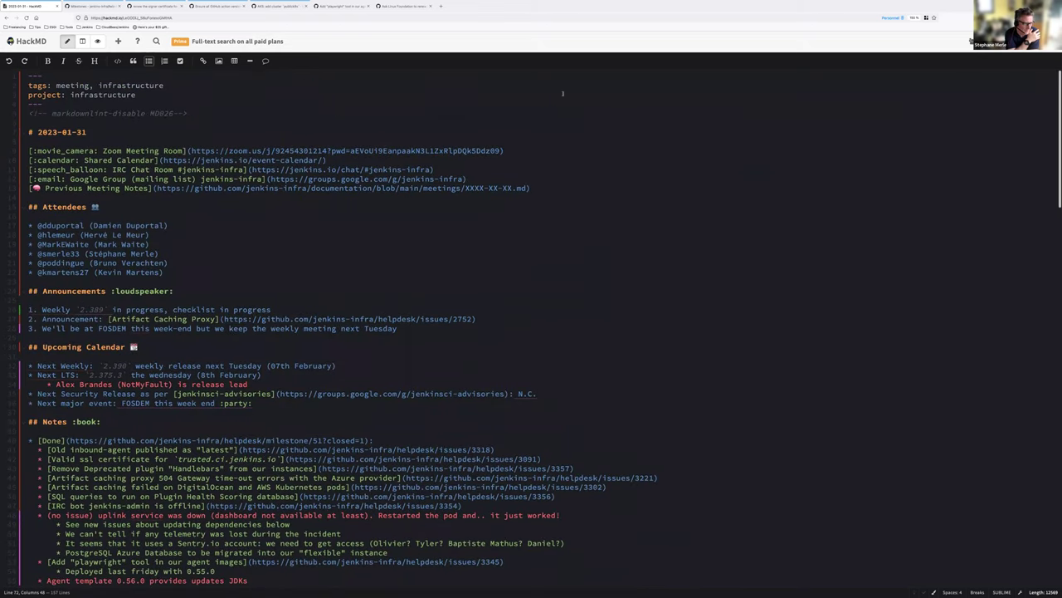